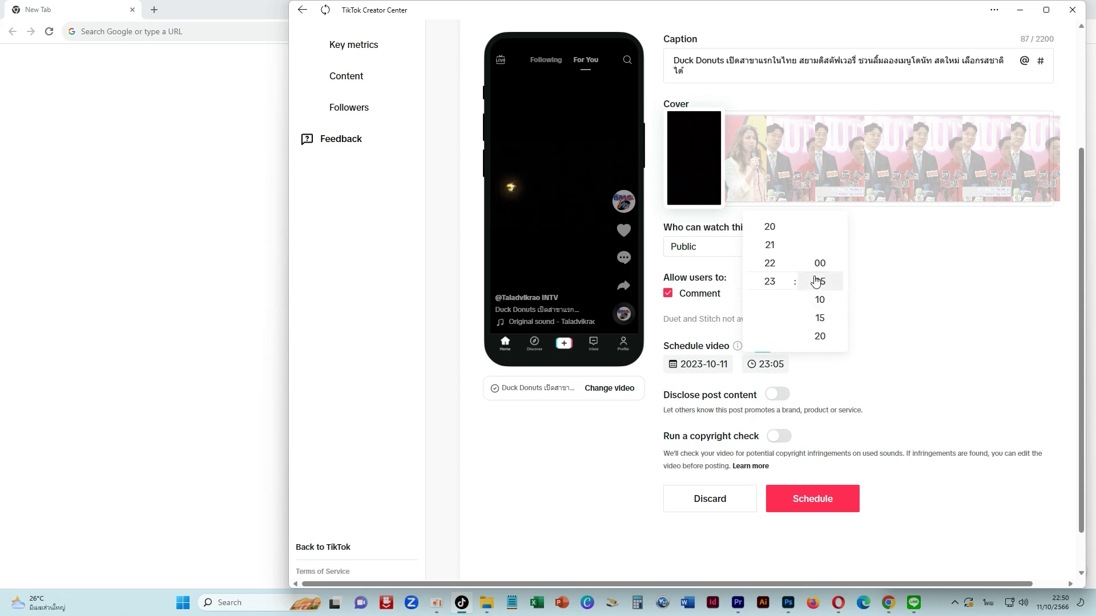
- Set the Duck Donuts video's posting time to 2023-10-12 at 23:00 and schedule it
{"action": "left_click", "coordinate": [819, 267]}
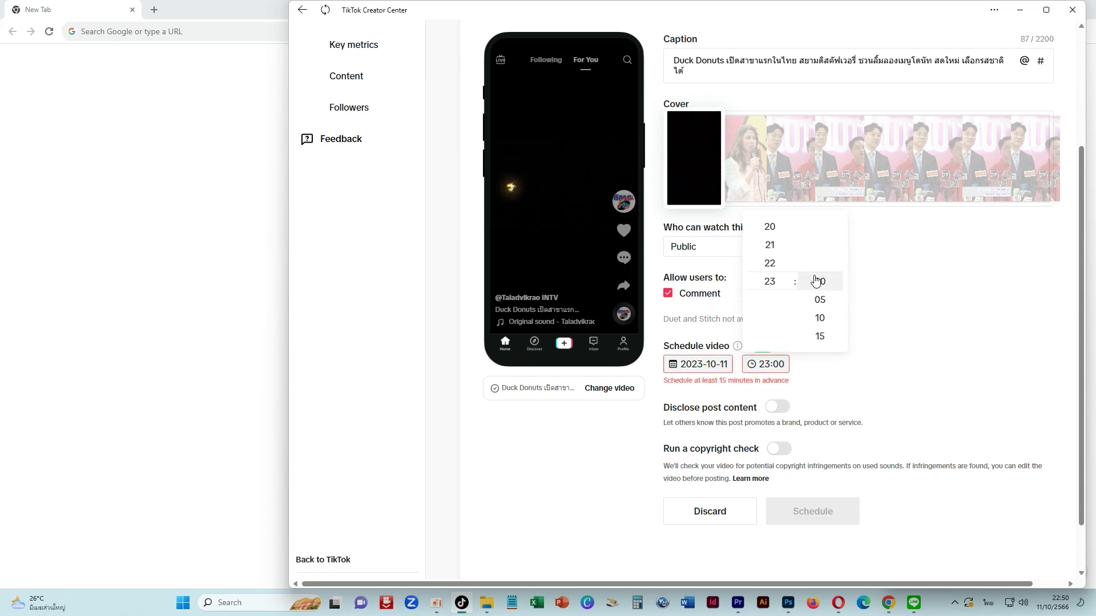
{"action": "left_click", "coordinate": [723, 367]}
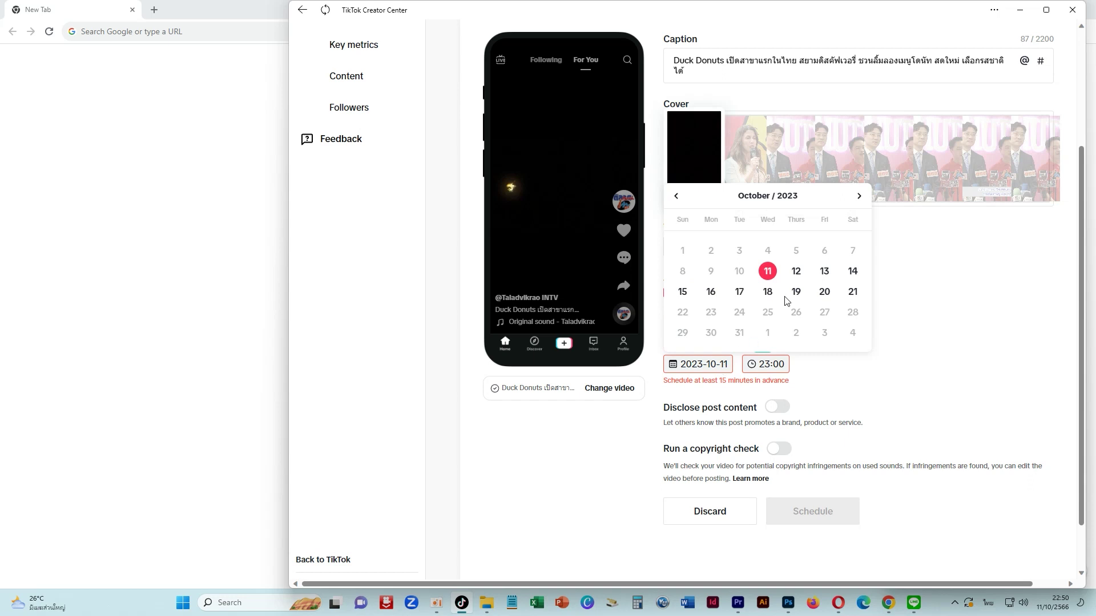
{"action": "left_click", "coordinate": [795, 271]}
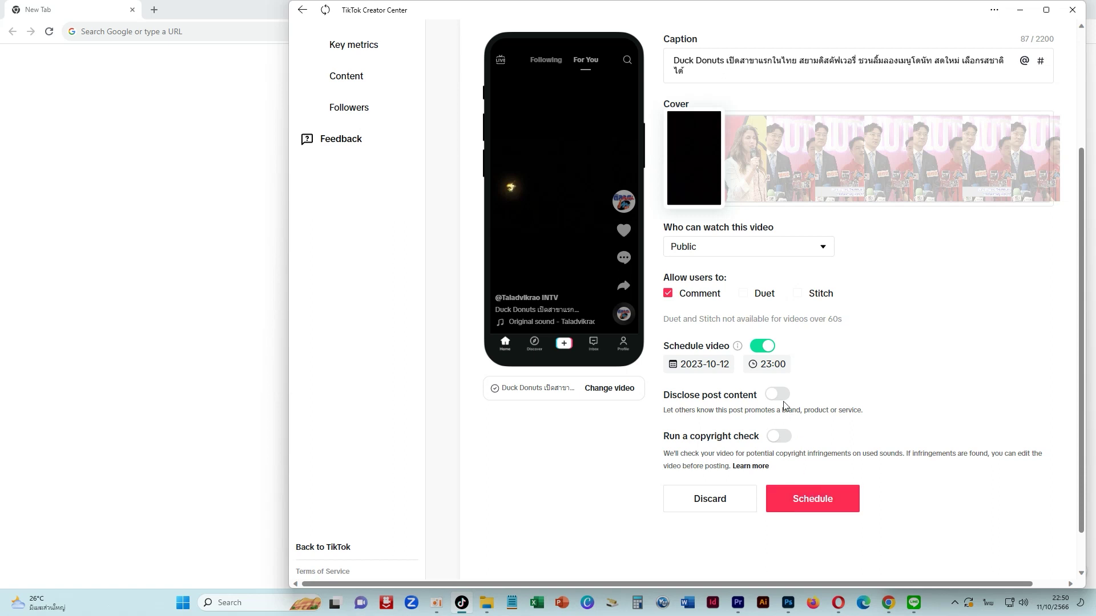
{"action": "left_click", "coordinate": [776, 371]}
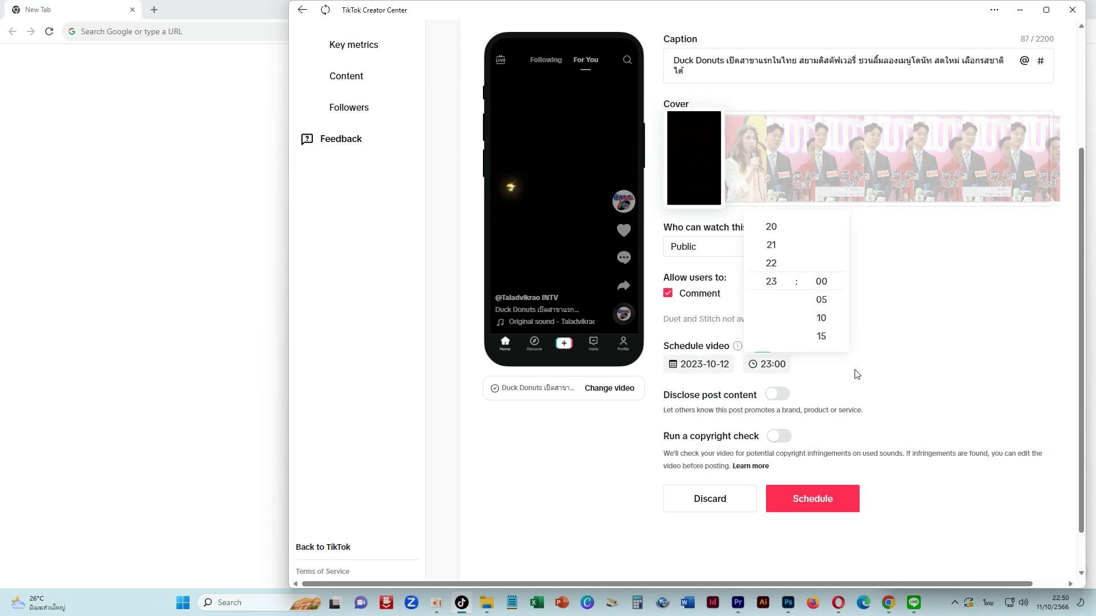
{"action": "left_click", "coordinate": [863, 384]}
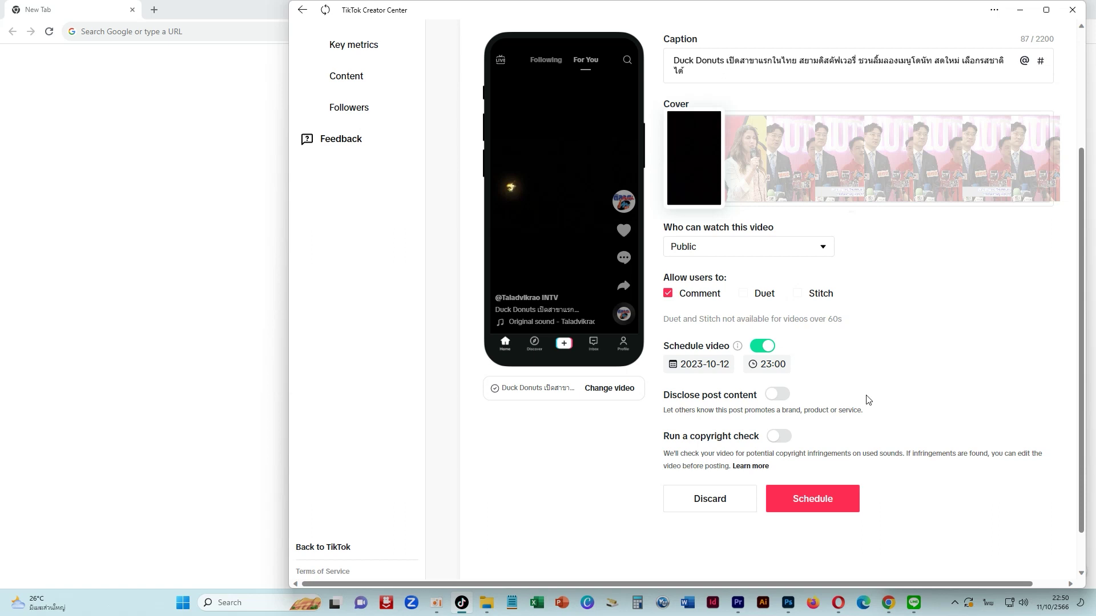
{"action": "left_click", "coordinate": [779, 372]}
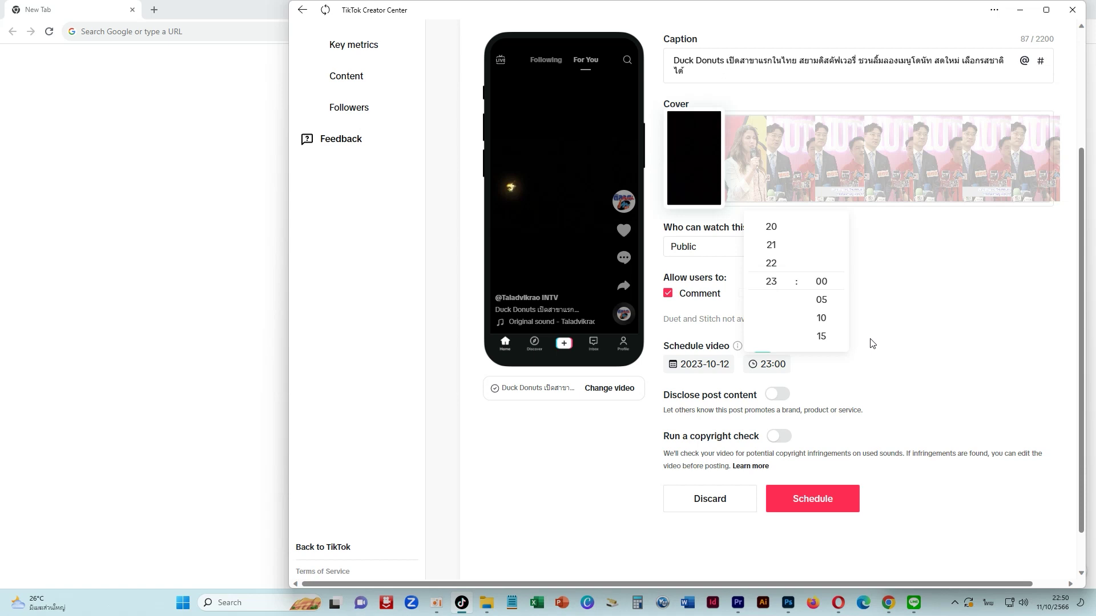
{"action": "left_click", "coordinate": [878, 364]}
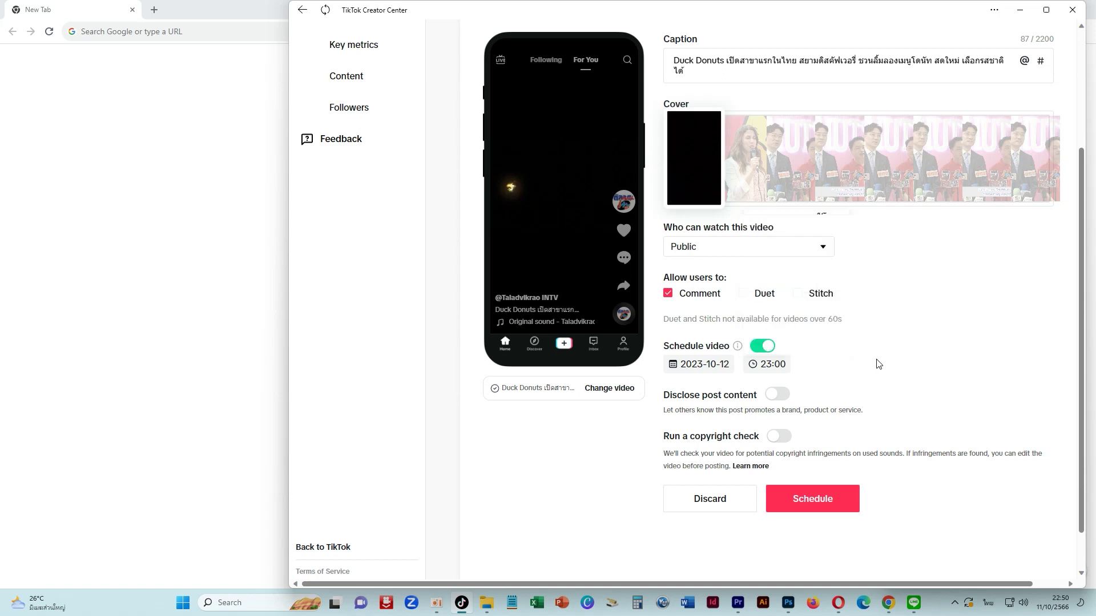
{"action": "left_click", "coordinate": [819, 501]}
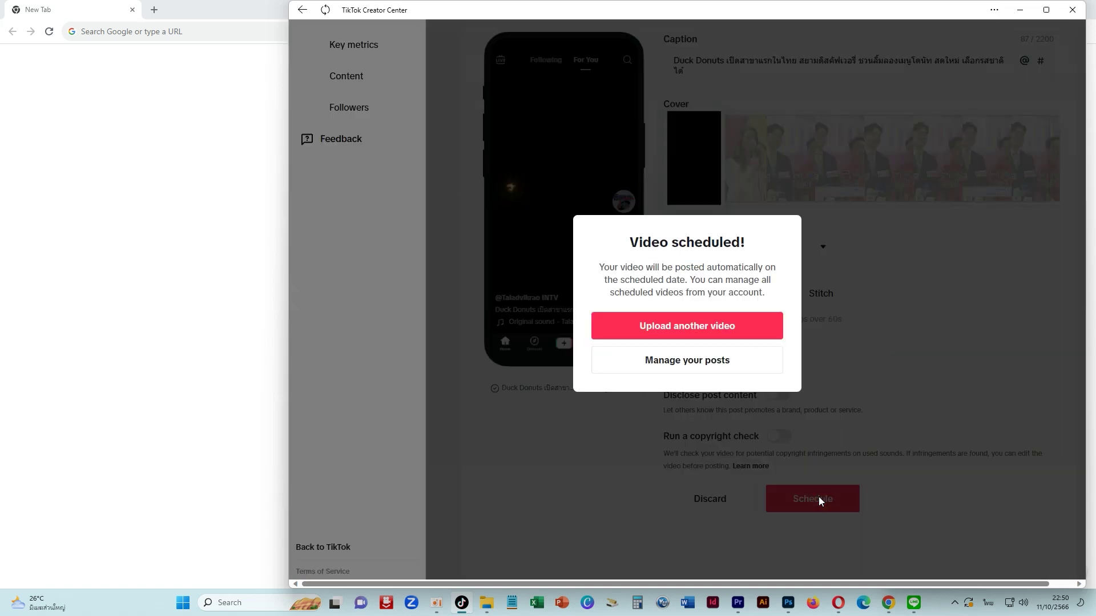
- Start another upload using the TCCTA Contact Center Awards 2023 video from the Desktop folder
{"action": "left_click", "coordinate": [724, 334]}
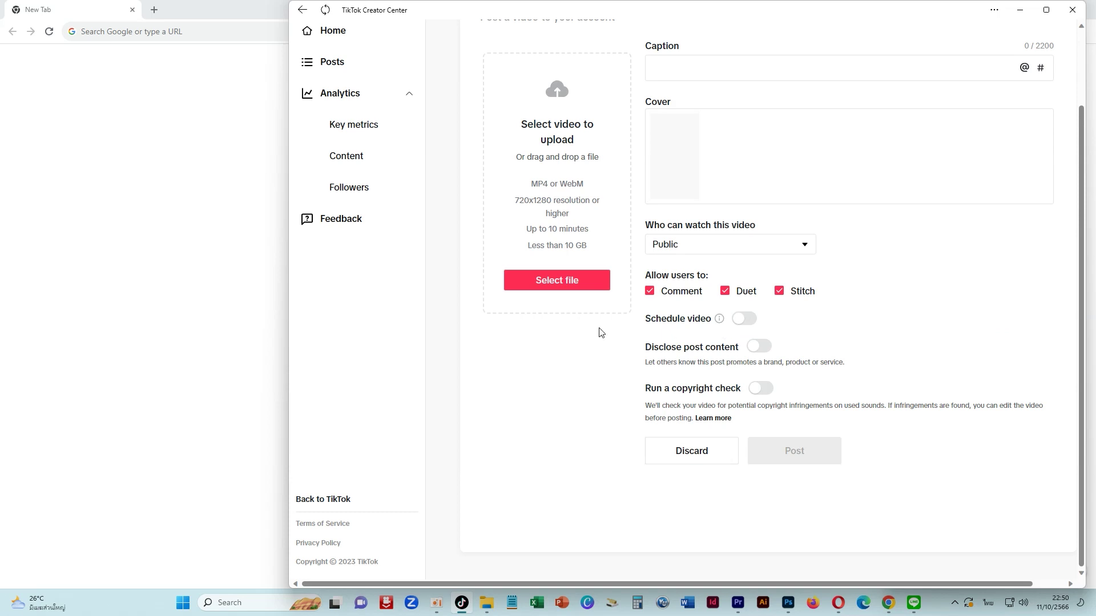
{"action": "left_click", "coordinate": [578, 286]}
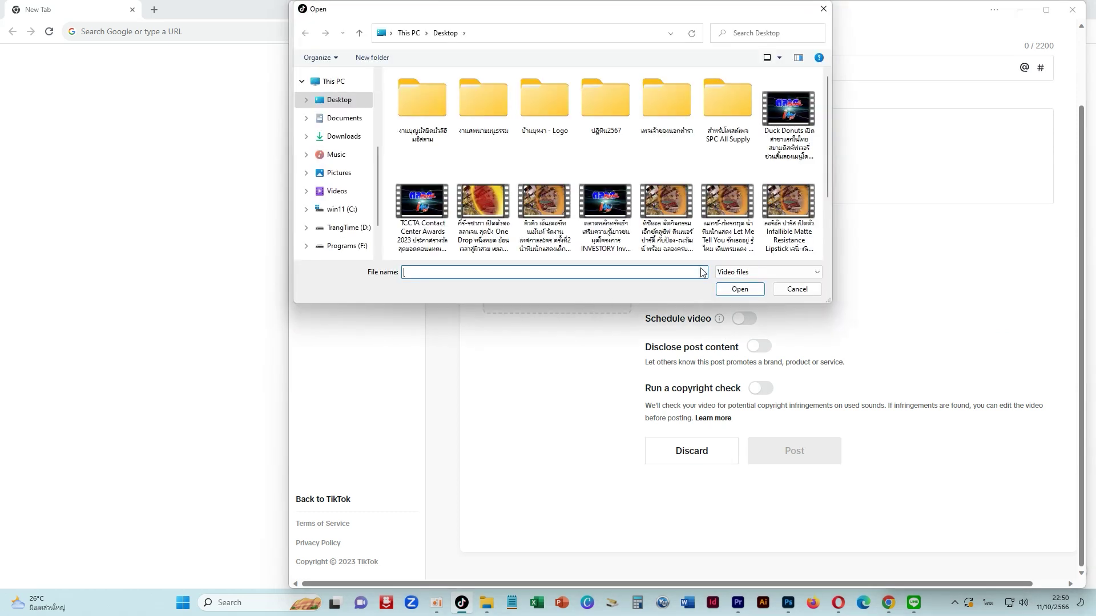
{"action": "double_click", "coordinate": [422, 206]}
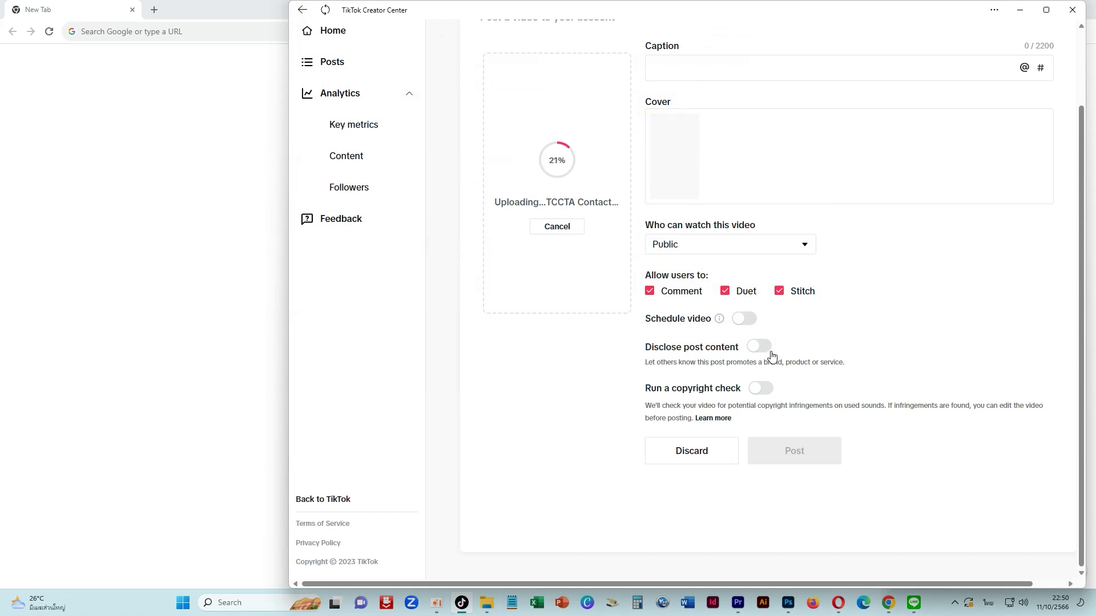
- Turn on scheduling for the TCCTA video and set its posting date to 2023-10-12
{"action": "left_click", "coordinate": [755, 324]}
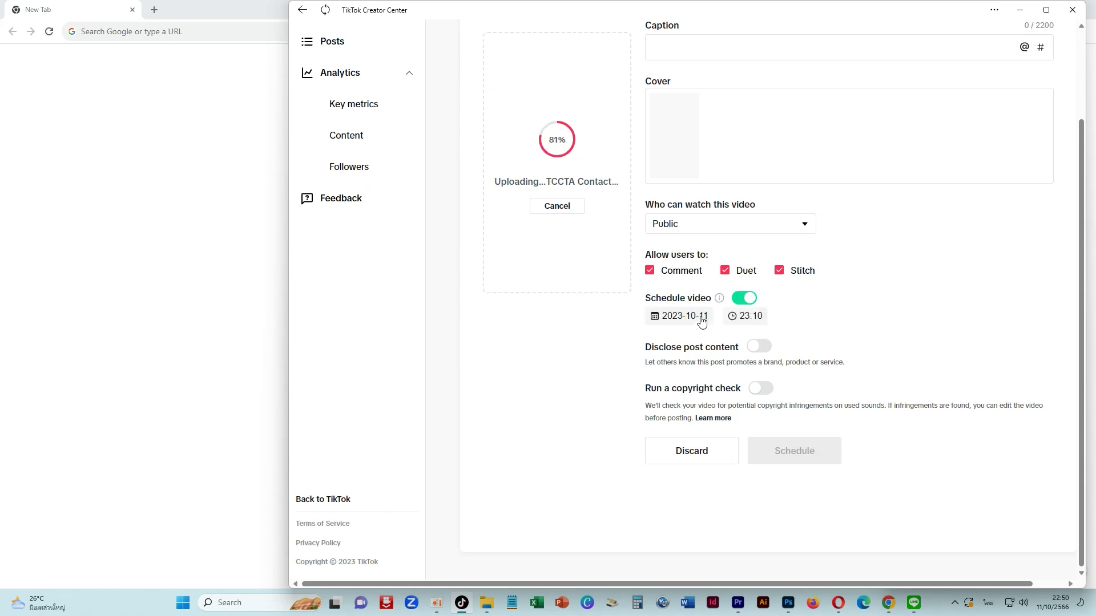
{"action": "left_click", "coordinate": [702, 321]}
{"action": "left_click", "coordinate": [778, 223]}
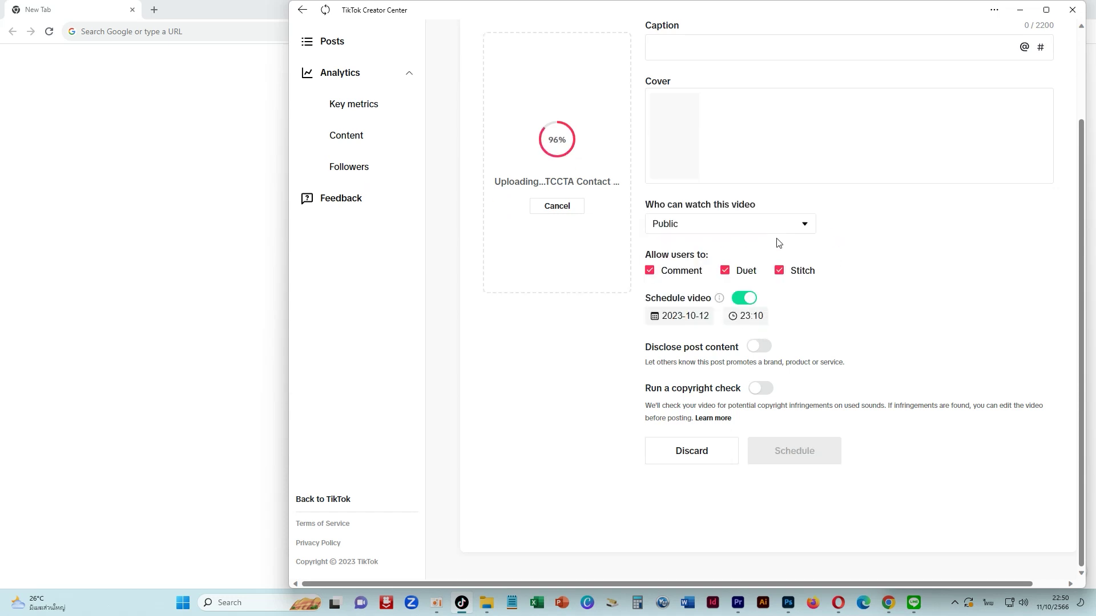
- Decline splitting the TCCTA video into parts and schedule it for 00:00 on 2023-10-12
{"action": "left_click", "coordinate": [759, 319]}
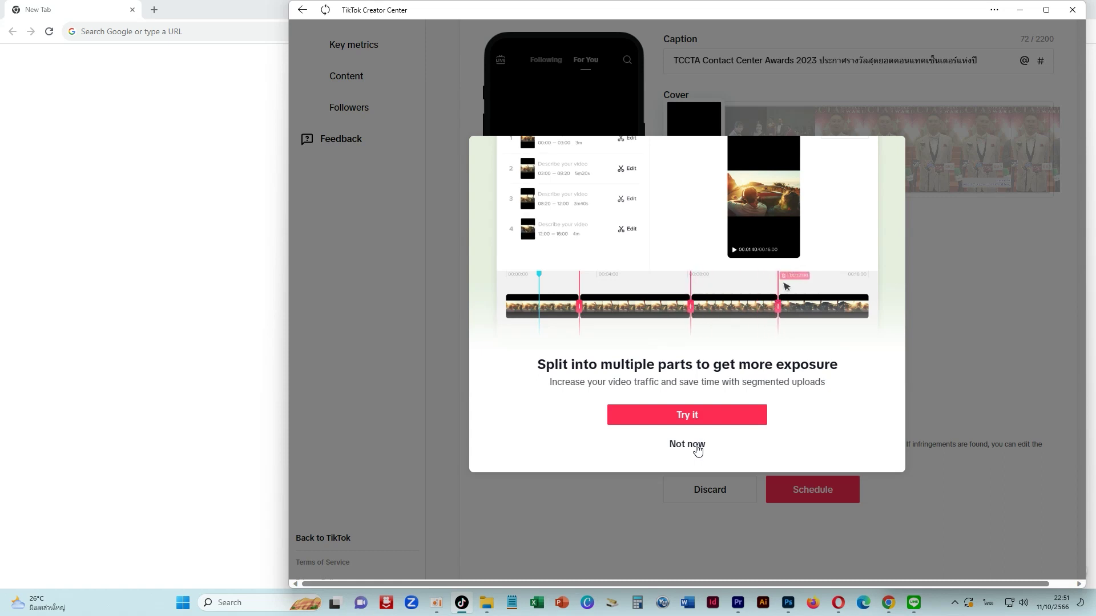
{"action": "left_click", "coordinate": [698, 451]}
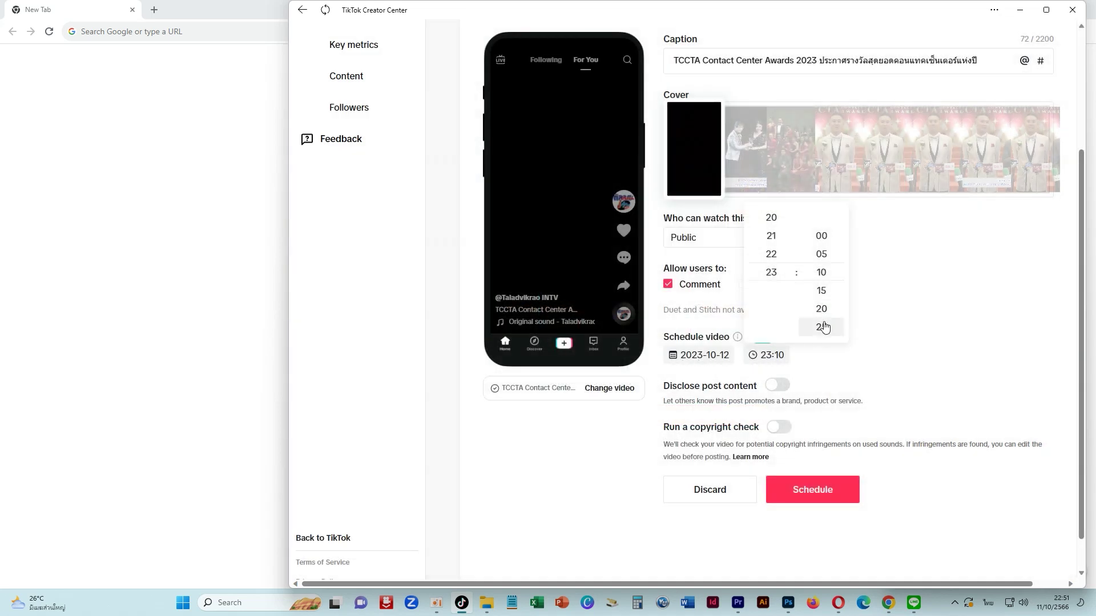
{"action": "left_click", "coordinate": [822, 255]}
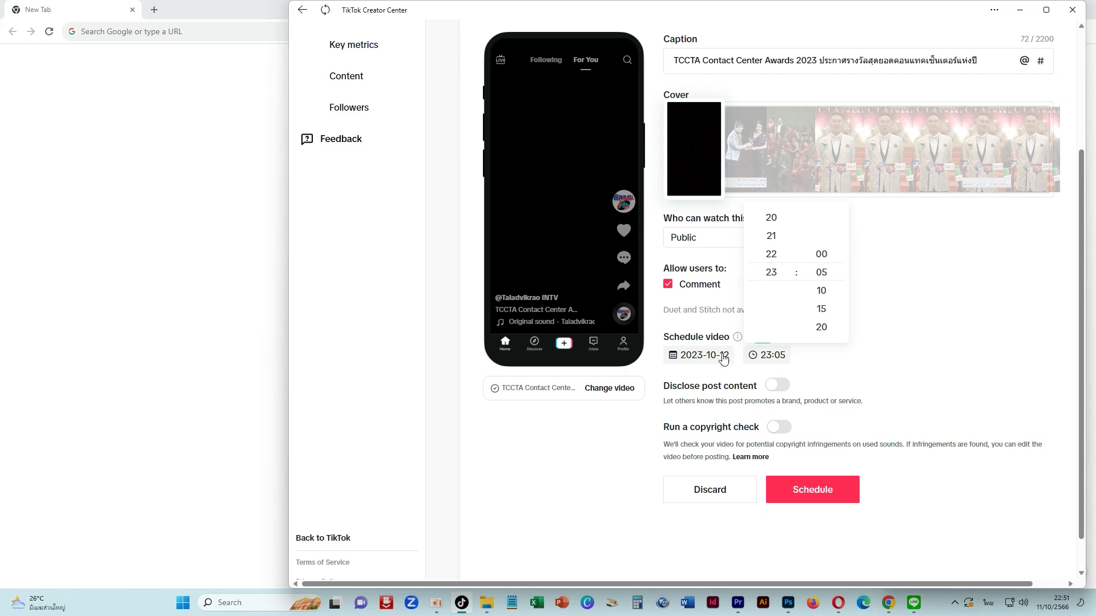
{"action": "left_click", "coordinate": [724, 355]}
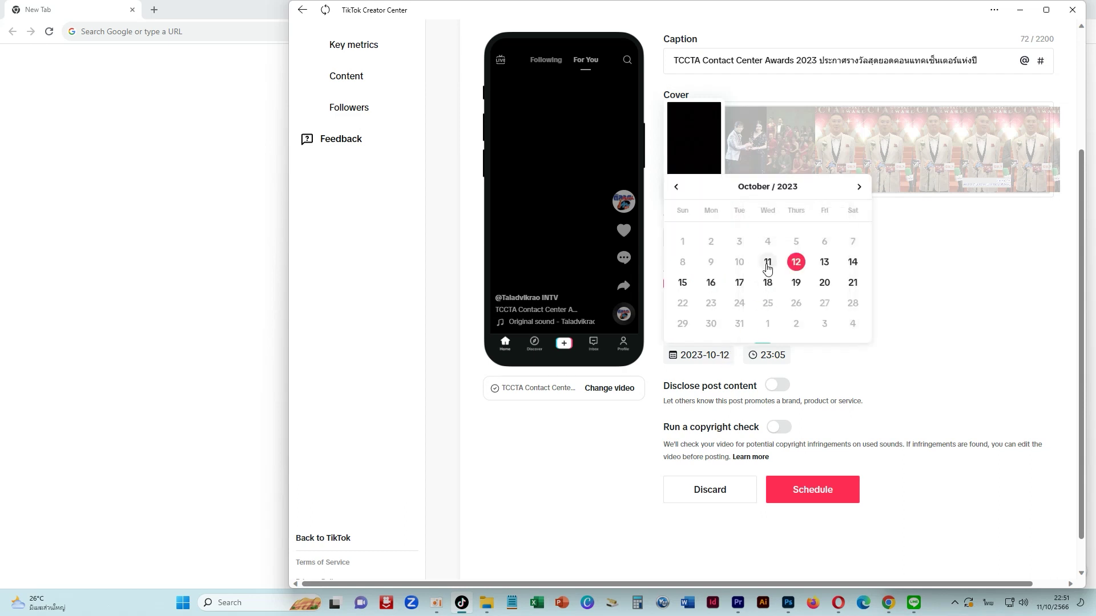
{"action": "left_click", "coordinate": [866, 385]}
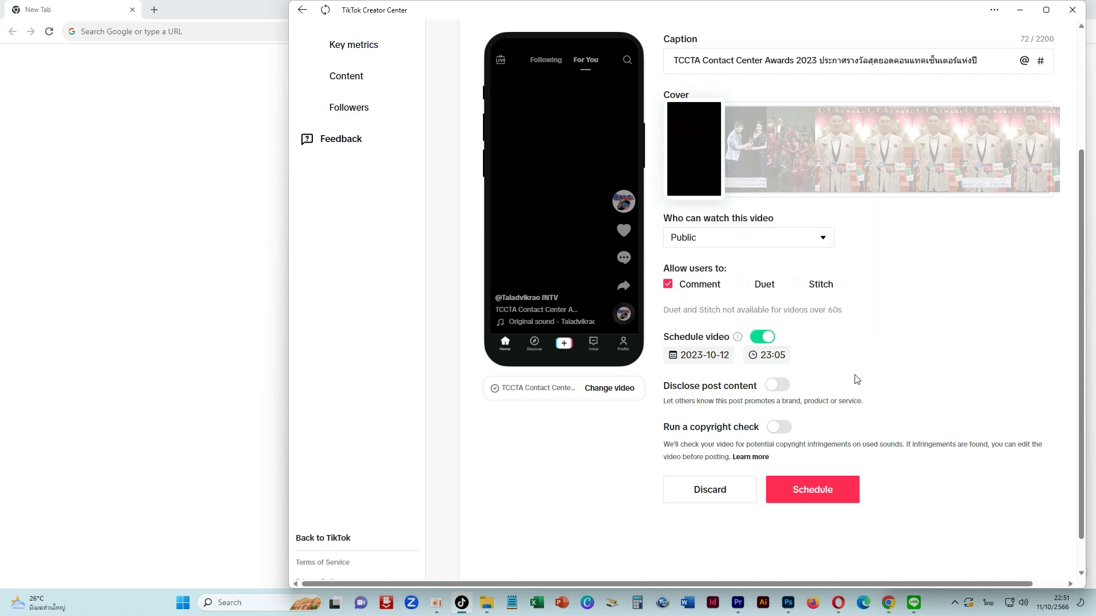
{"action": "left_click", "coordinate": [783, 356]}
{"action": "scroll", "coordinate": [805, 314], "scroll_direction": "up", "scroll_amount": 1}
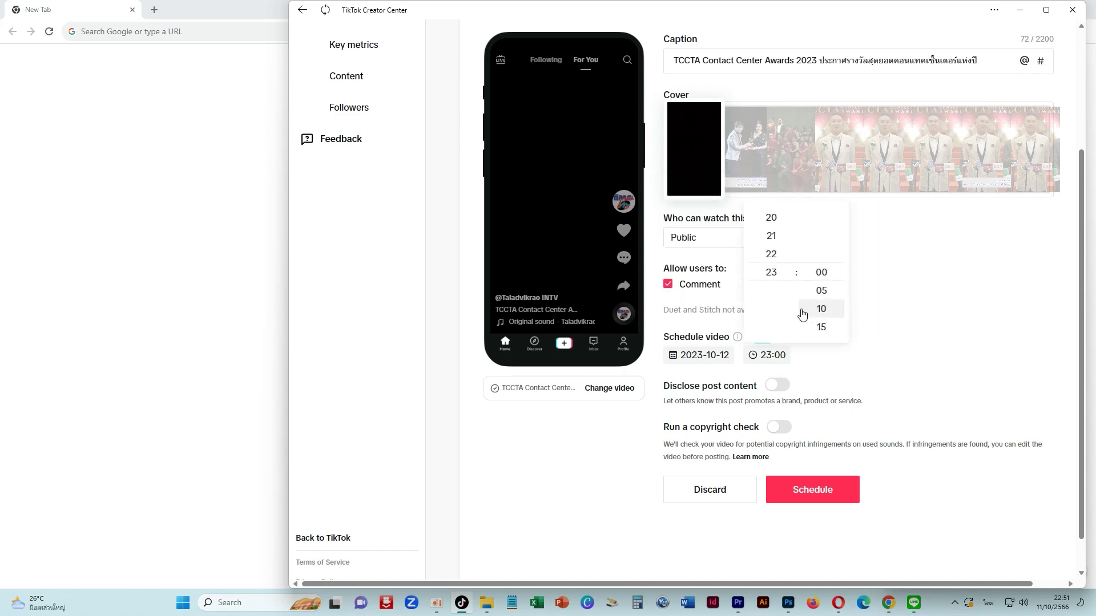
{"action": "scroll", "coordinate": [776, 293], "scroll_direction": "up", "scroll_amount": 14}
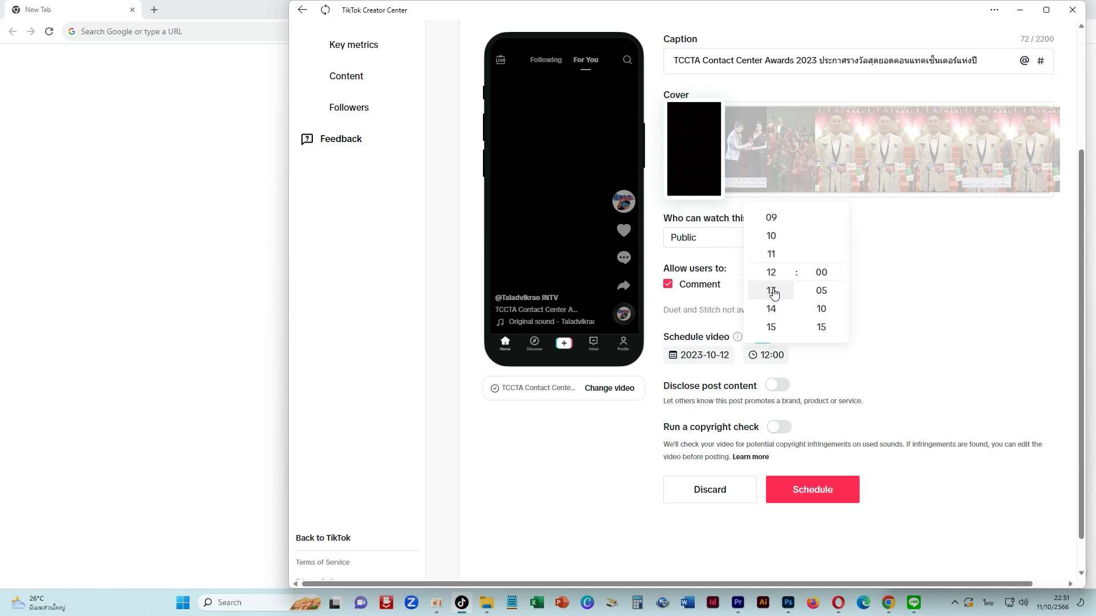
{"action": "scroll", "coordinate": [773, 293], "scroll_direction": "up", "scroll_amount": 8}
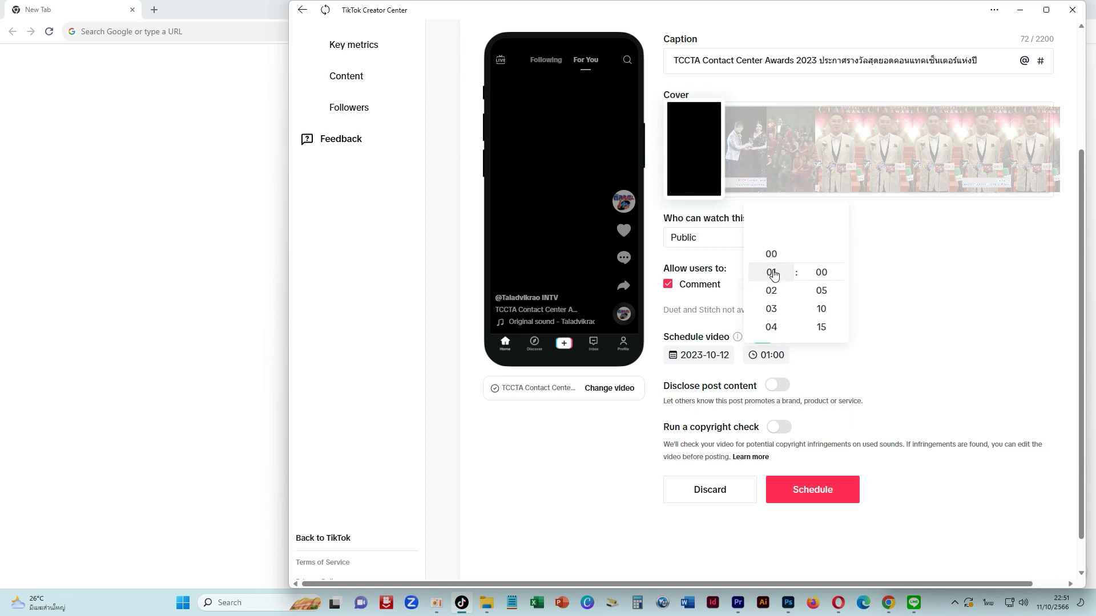
{"action": "left_click", "coordinate": [772, 255]}
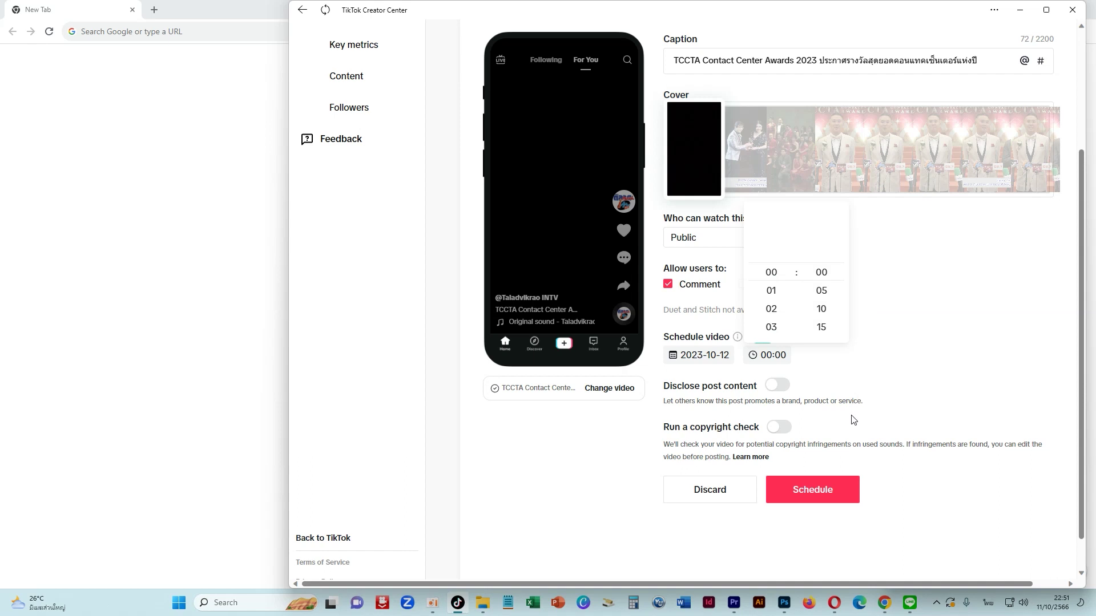
{"action": "left_click", "coordinate": [825, 492]}
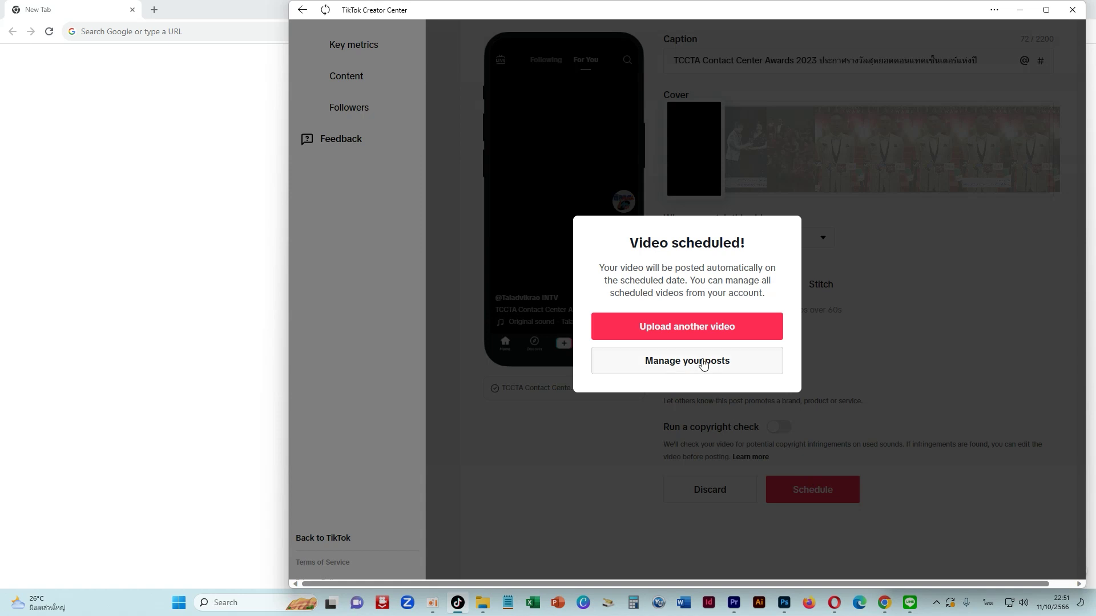
- Start another upload using the One Drop collagen launch video from the Desktop folder
{"action": "left_click", "coordinate": [696, 329]}
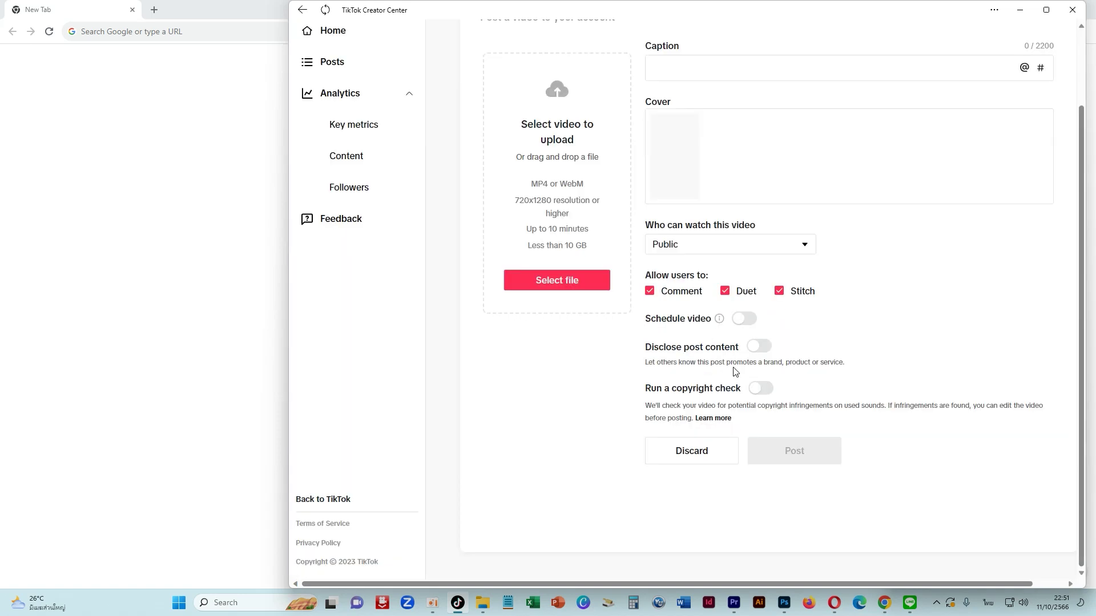
{"action": "left_click", "coordinate": [577, 283]}
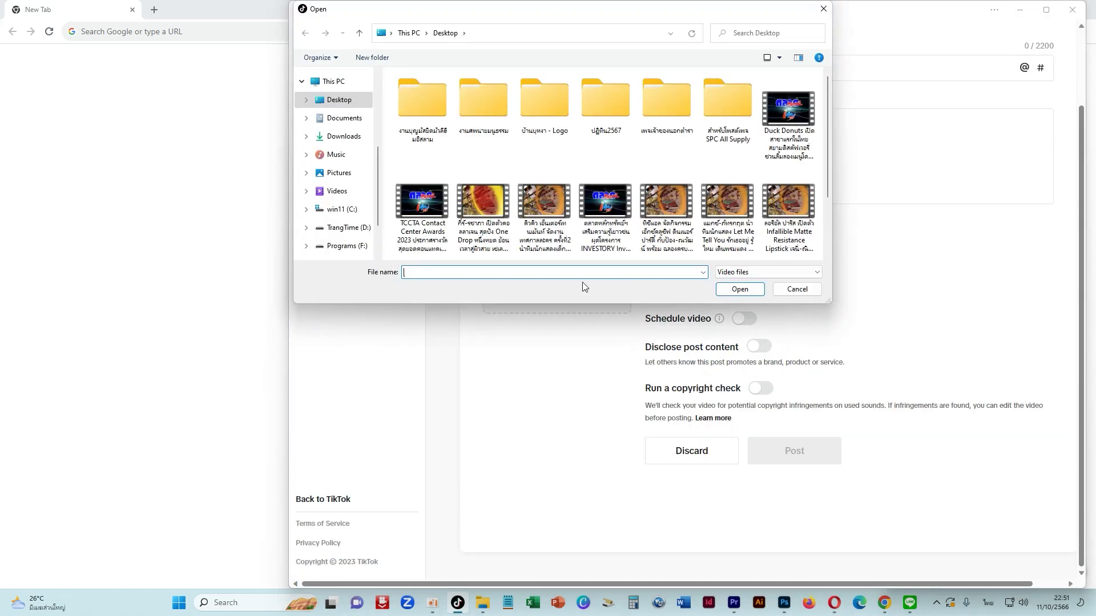
{"action": "double_click", "coordinate": [495, 206]}
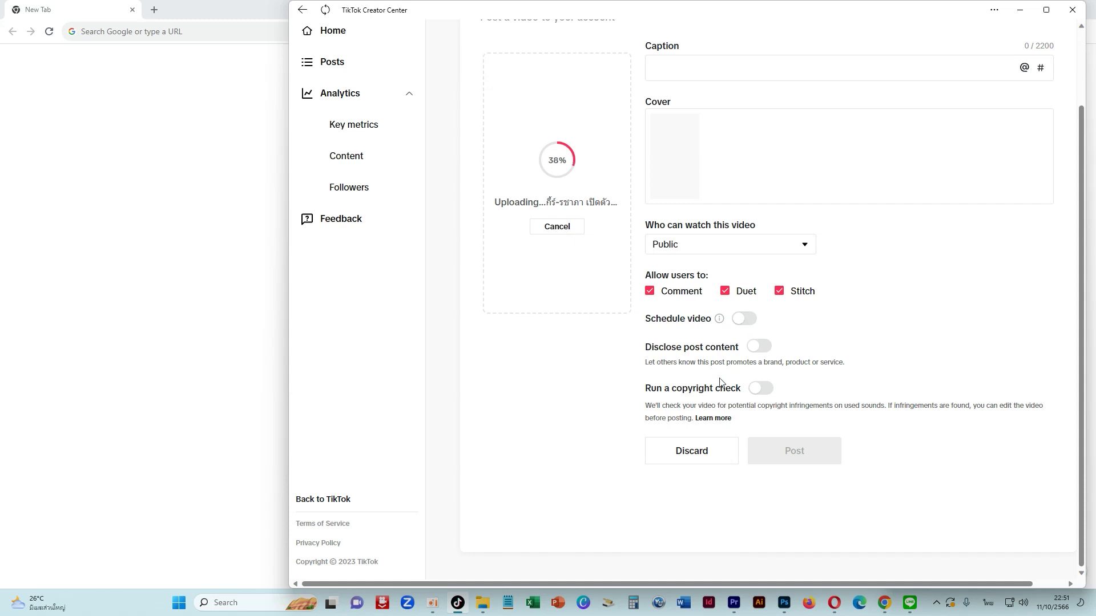
- Turn on scheduling for the One Drop video, setting the date to 2023-10-12 and the time to 01:10
{"action": "scroll", "coordinate": [747, 328], "scroll_direction": "up", "scroll_amount": 2}
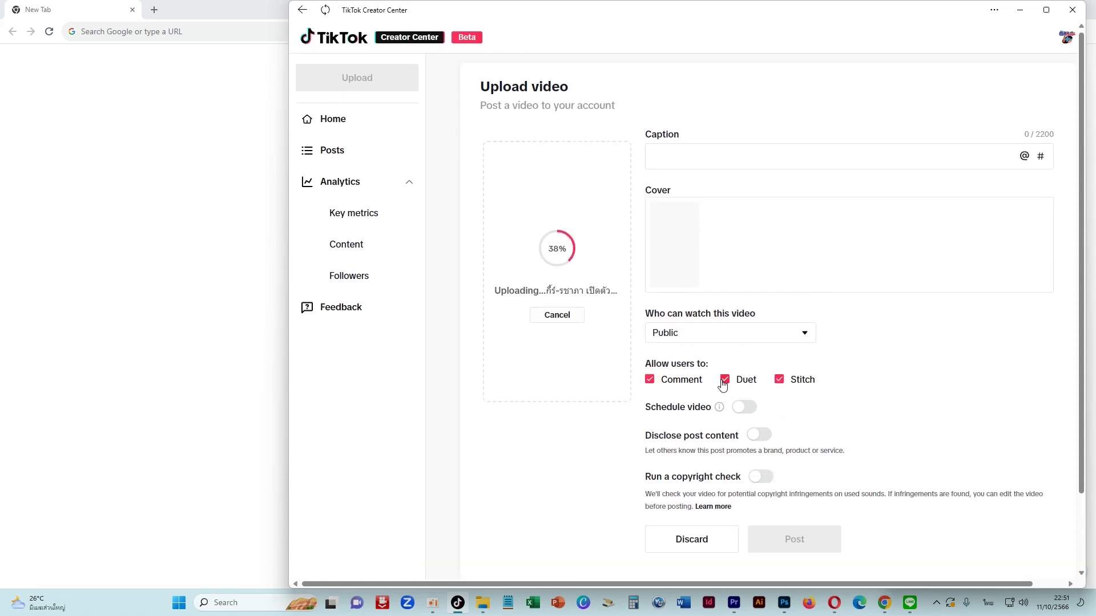
{"action": "left_click", "coordinate": [753, 406]}
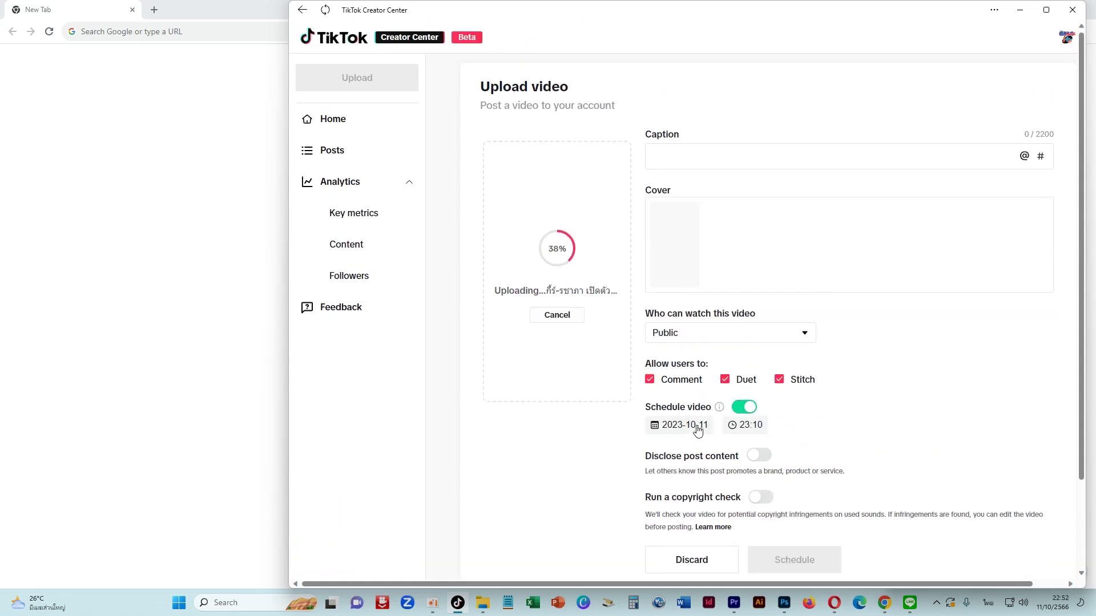
{"action": "left_click", "coordinate": [697, 427]}
{"action": "left_click", "coordinate": [777, 332]}
{"action": "left_click", "coordinate": [750, 425]}
{"action": "scroll", "coordinate": [747, 365], "scroll_direction": "up", "scroll_amount": 10}
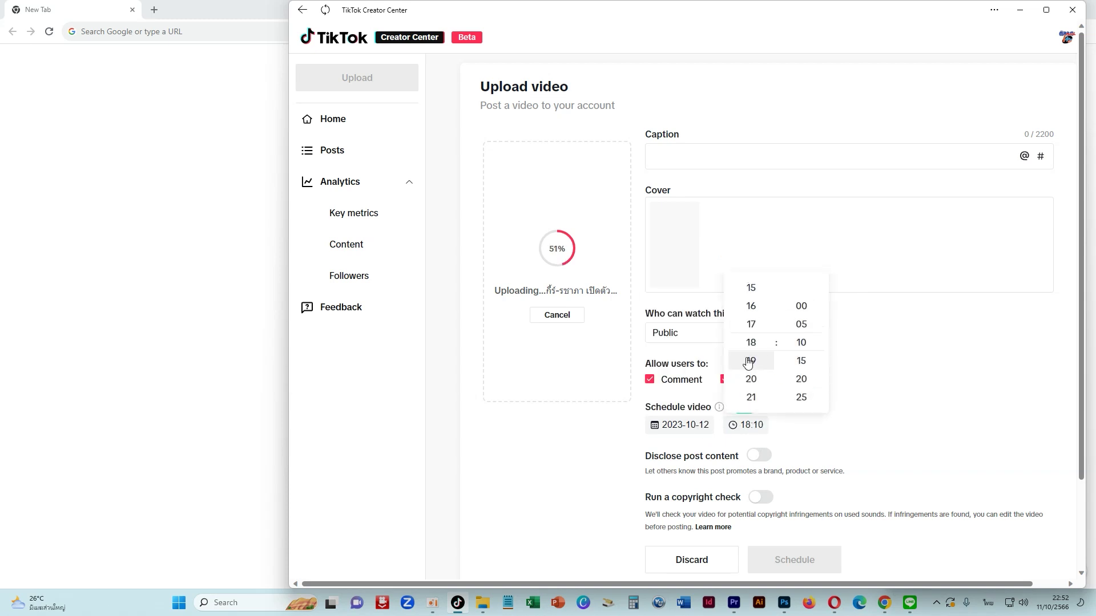
{"action": "scroll", "coordinate": [747, 363], "scroll_direction": "up", "scroll_amount": 8}
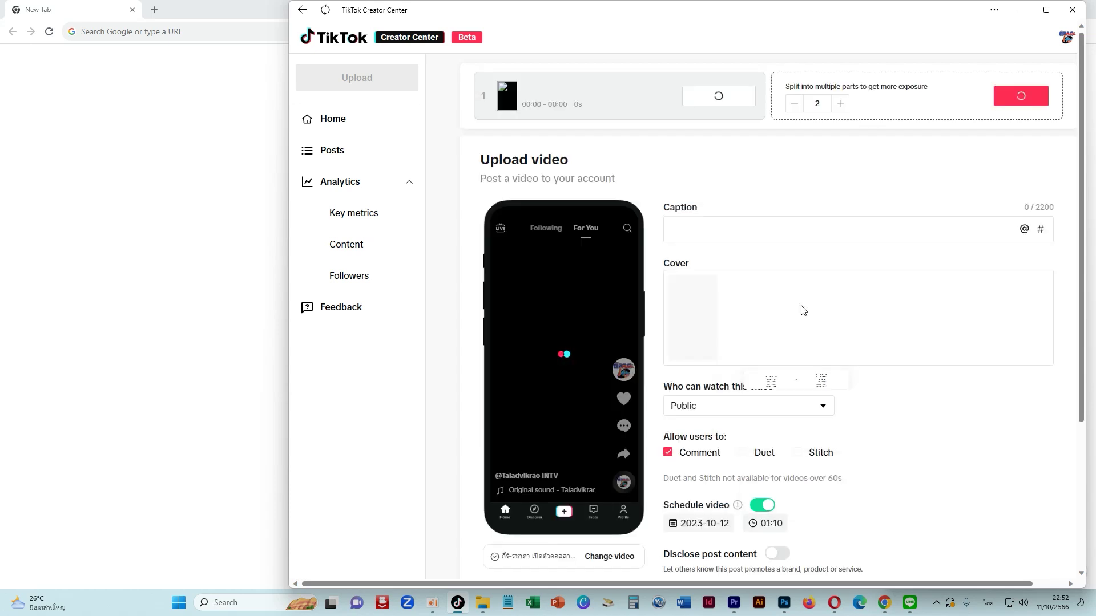
- Decline splitting the One Drop video into parts and schedule it with the time set to 01:00
{"action": "scroll", "coordinate": [816, 422], "scroll_direction": "down", "scroll_amount": 1}
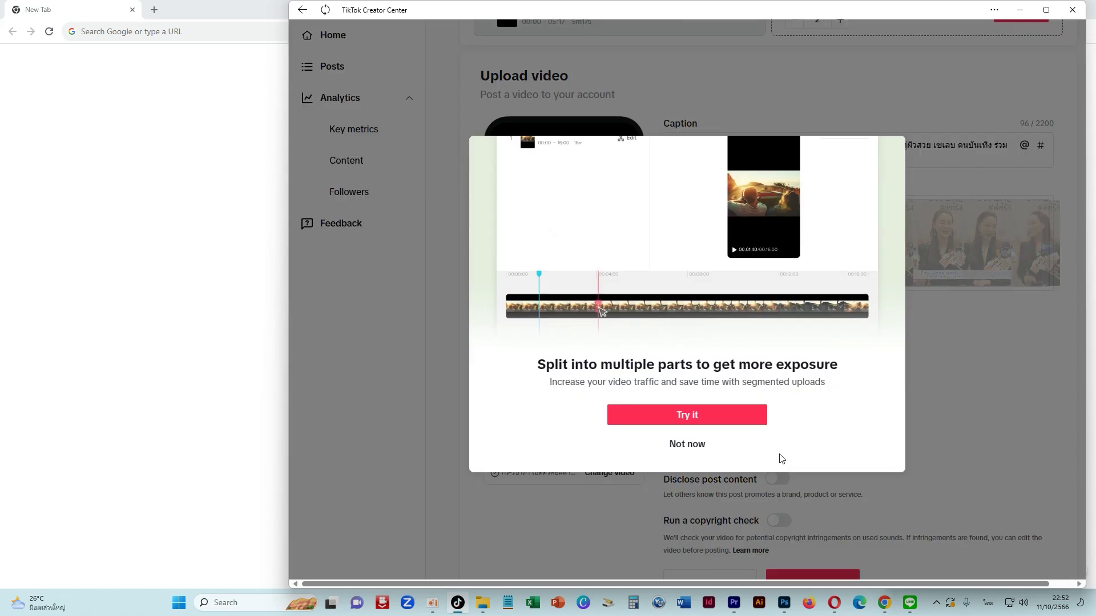
{"action": "left_click", "coordinate": [687, 444]}
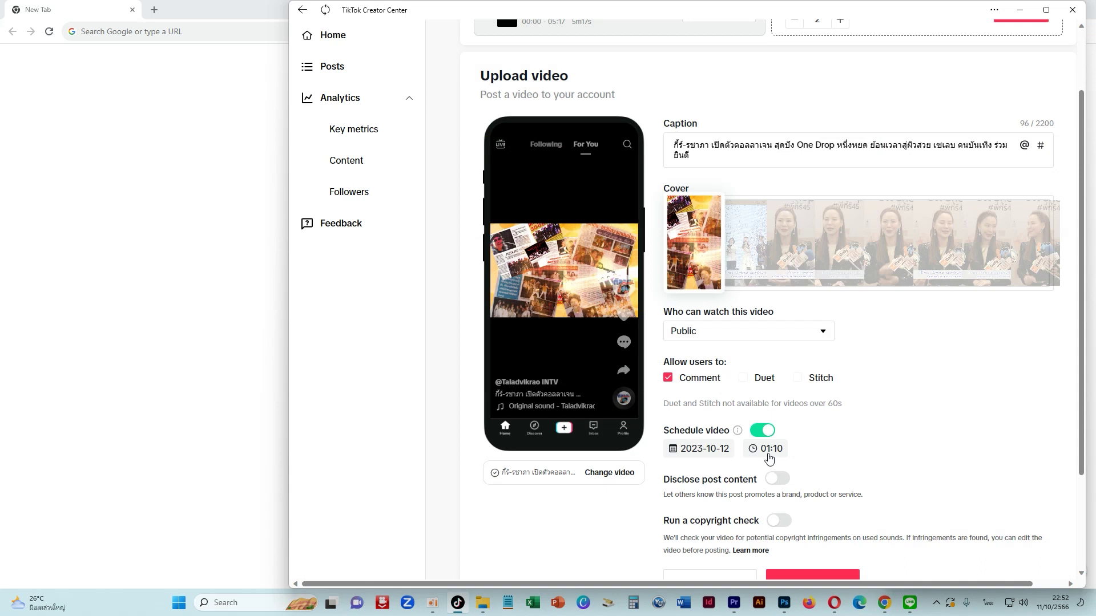
{"action": "left_click", "coordinate": [770, 454]}
{"action": "left_click", "coordinate": [822, 329]}
{"action": "left_click", "coordinate": [877, 444]}
{"action": "scroll", "coordinate": [879, 459], "scroll_direction": "down", "scroll_amount": 2}
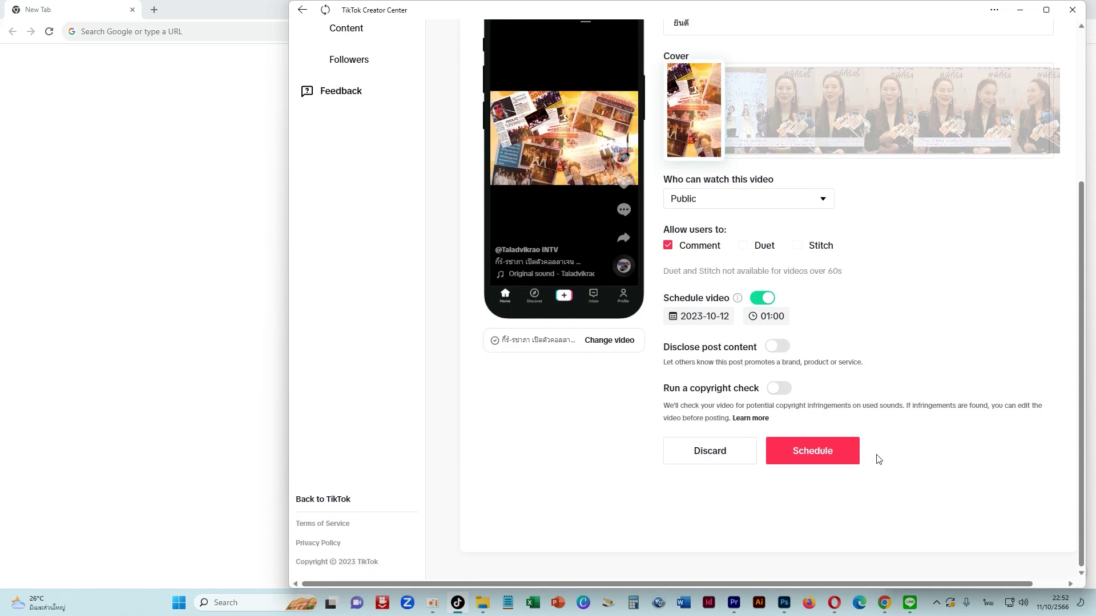
{"action": "left_click", "coordinate": [831, 454]}
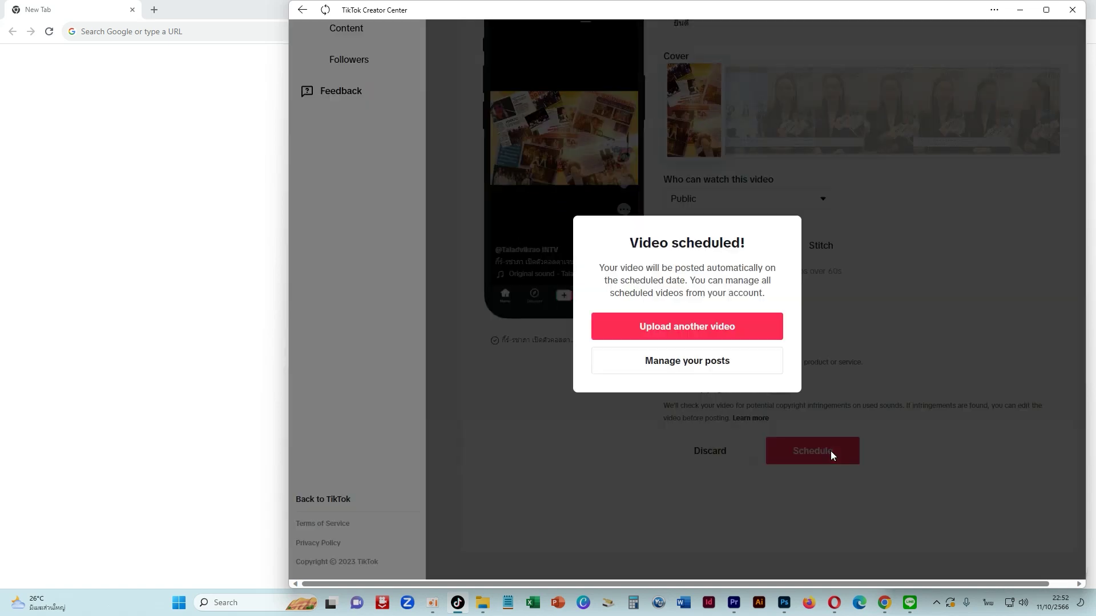
- Start another upload using the คิวคิว เอ็นเตอร์เทนเม้นท์ drama festival video from the Desktop folder
{"action": "left_click", "coordinate": [697, 327]}
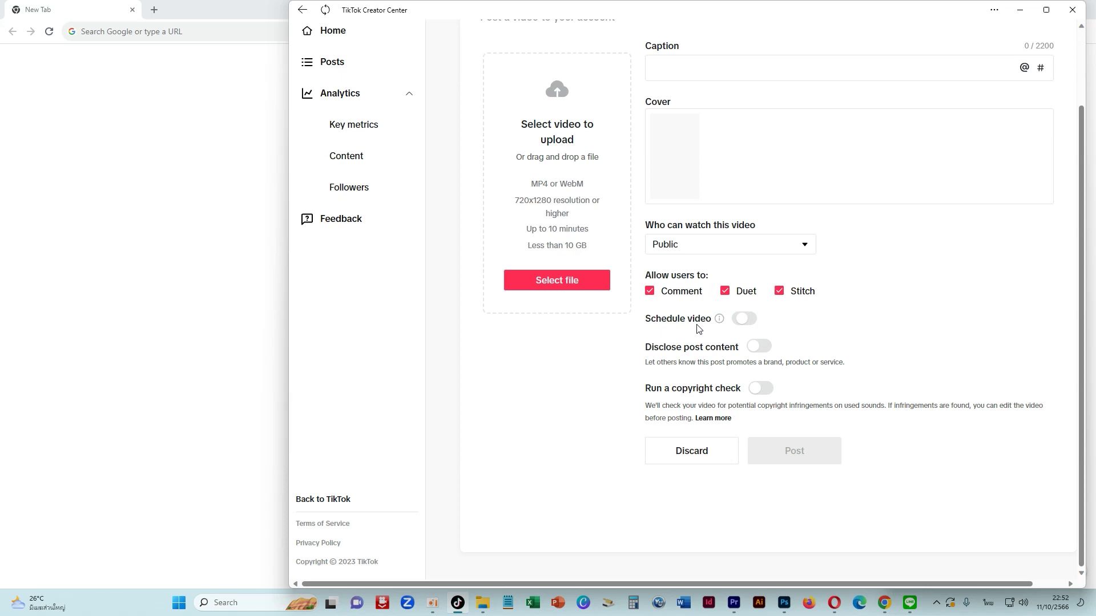
{"action": "left_click", "coordinate": [586, 287]}
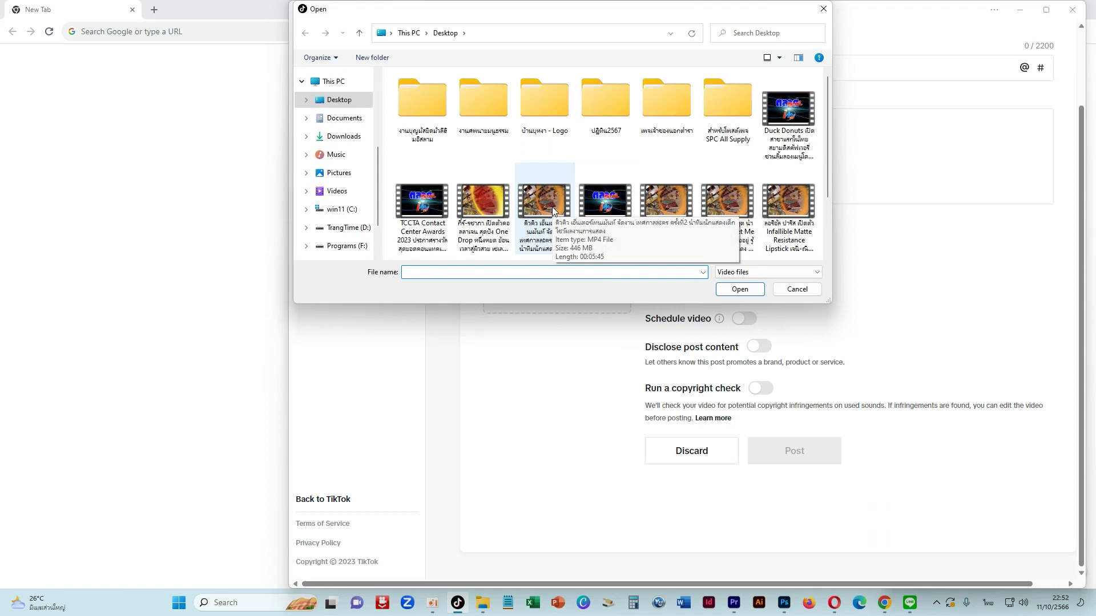
{"action": "double_click", "coordinate": [553, 206]}
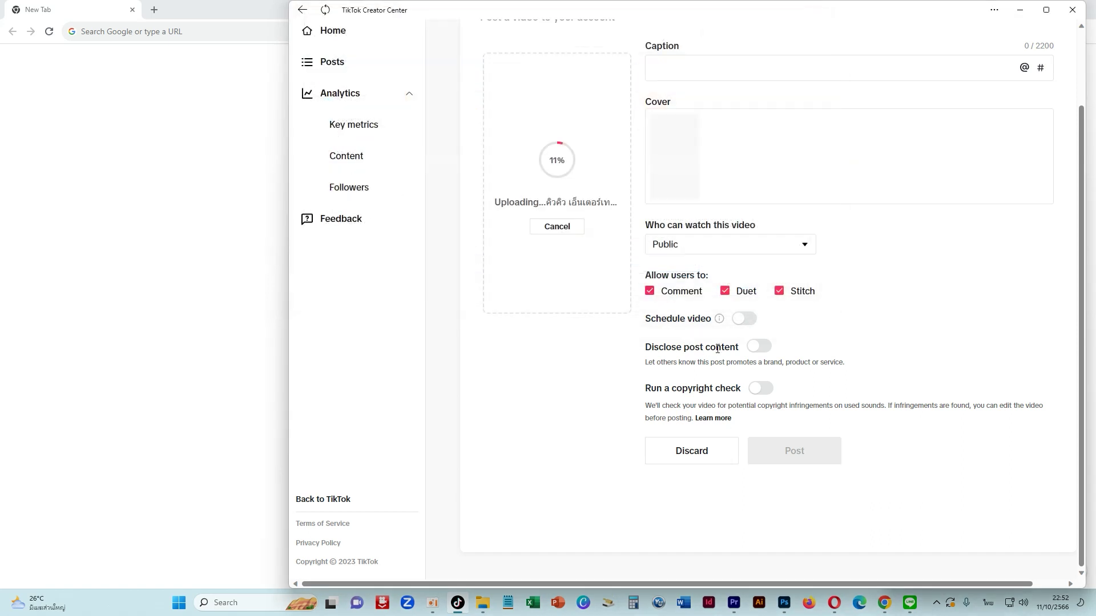
- Turn on scheduling for the คิวคิว drama festival video and set the date to 2023-10-12
{"action": "left_click", "coordinate": [746, 319]}
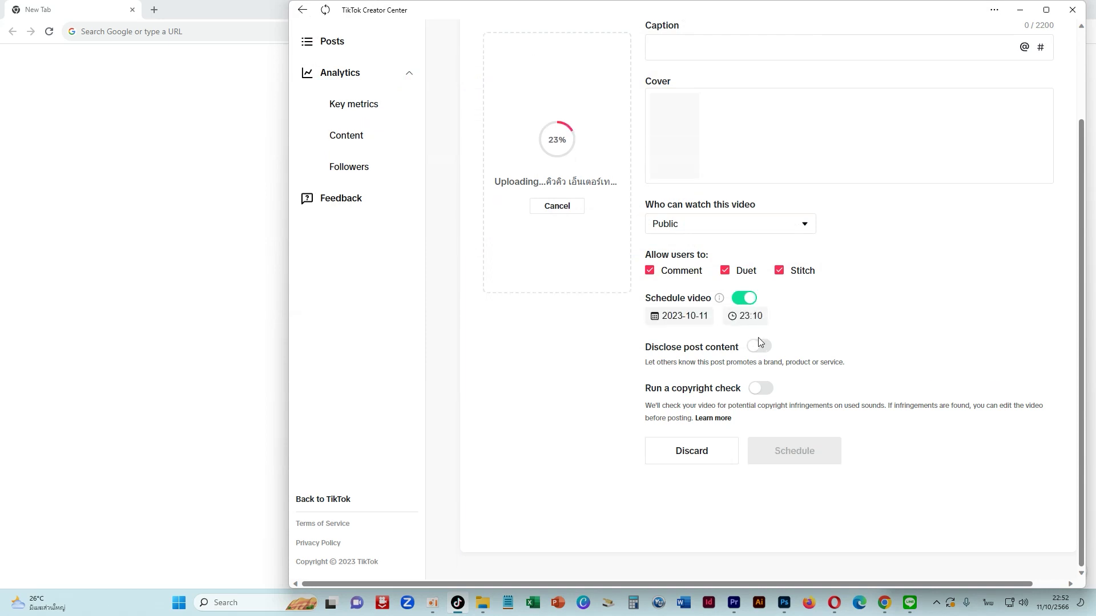
{"action": "left_click", "coordinate": [697, 321]}
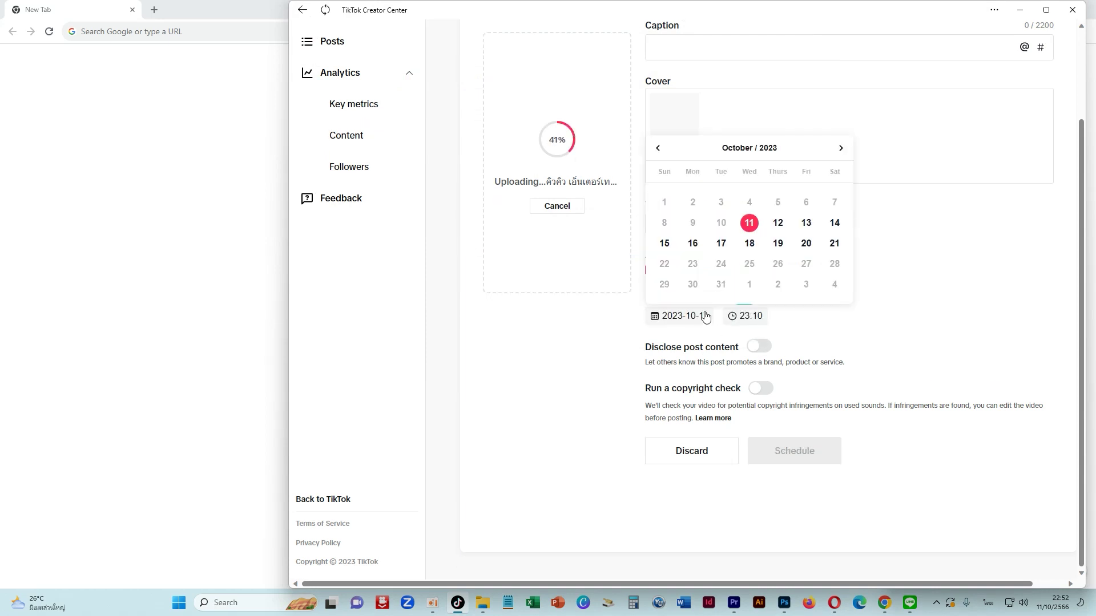
{"action": "left_click", "coordinate": [777, 223]}
- Set the posting time of the คิวคิว drama festival video to 02:00 and schedule it
{"action": "left_click", "coordinate": [749, 321]}
{"action": "scroll", "coordinate": [757, 237], "scroll_direction": "up", "scroll_amount": 5}
{"action": "scroll", "coordinate": [756, 242], "scroll_direction": "up", "scroll_amount": 11}
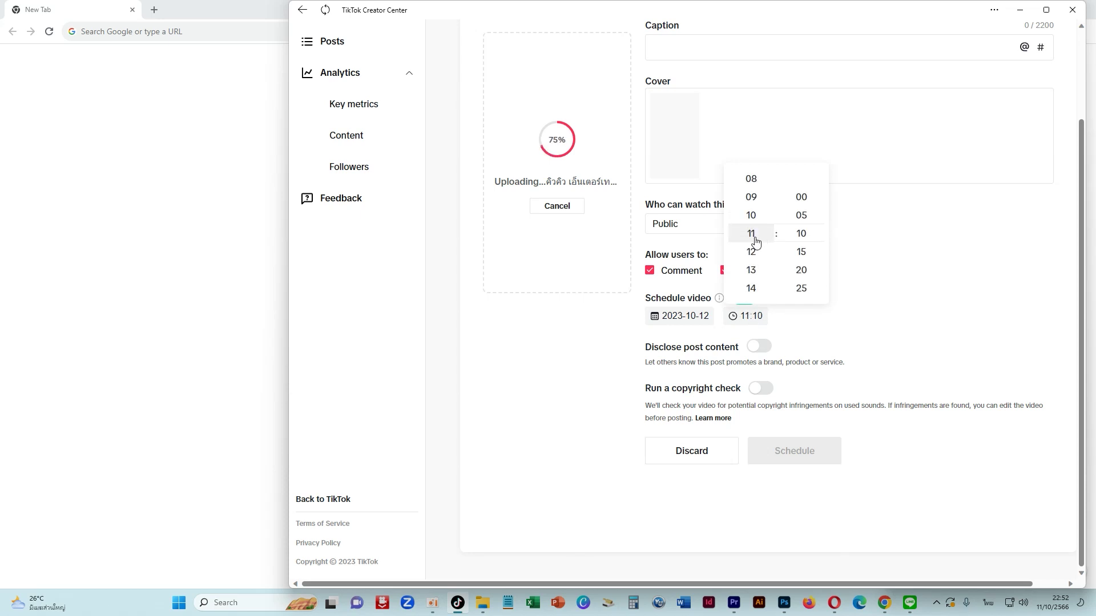
{"action": "scroll", "coordinate": [756, 242], "scroll_direction": "up", "scroll_amount": 5}
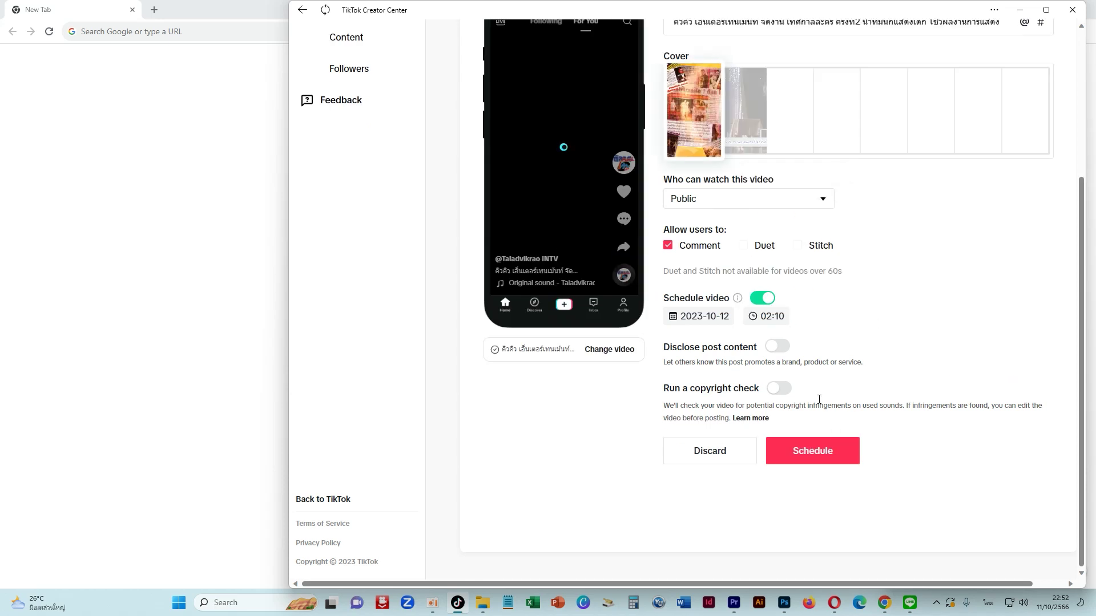
{"action": "left_click", "coordinate": [764, 324]}
{"action": "left_click", "coordinate": [822, 198]}
{"action": "left_click", "coordinate": [830, 450]}
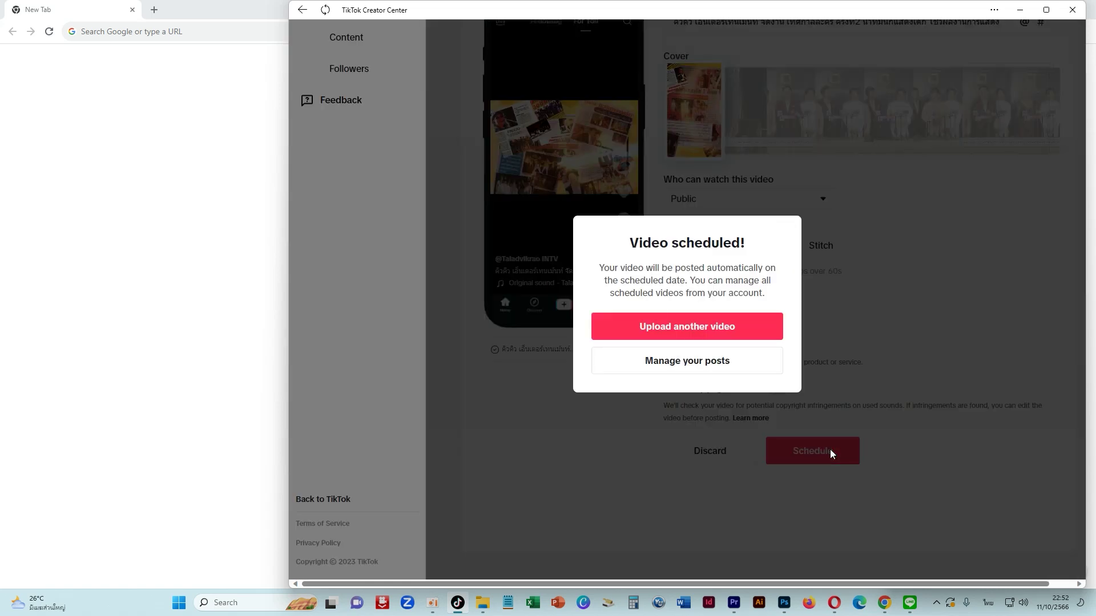
- Start one more upload, choosing the same คิวคิว เอ็นเตอร์เทนเม้นท์ drama festival video from the Desktop folder again
{"action": "left_click", "coordinate": [689, 324]}
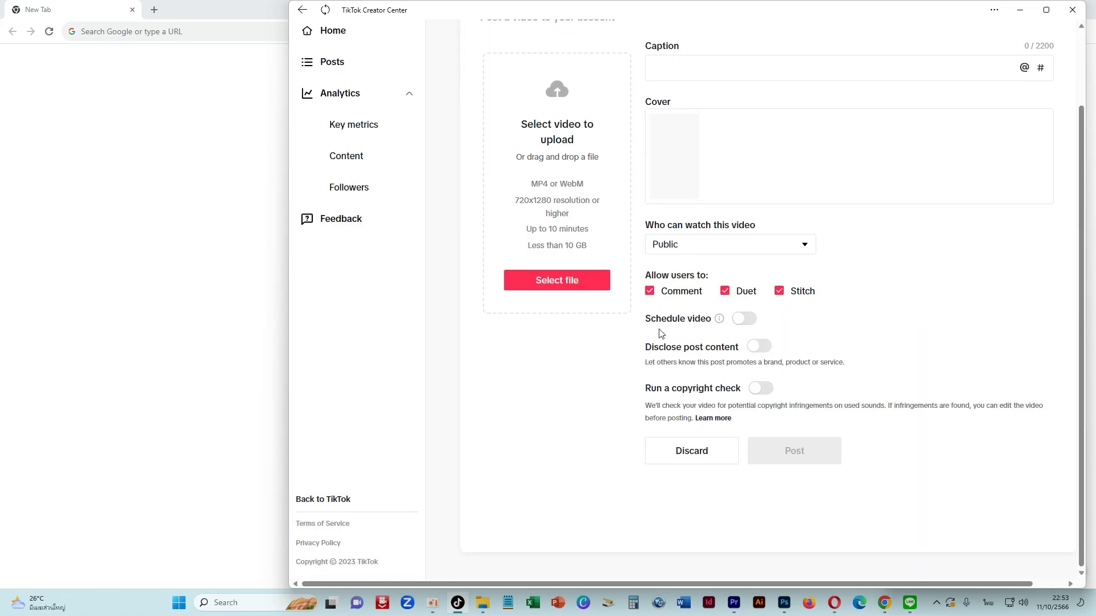
{"action": "left_click", "coordinate": [579, 283]}
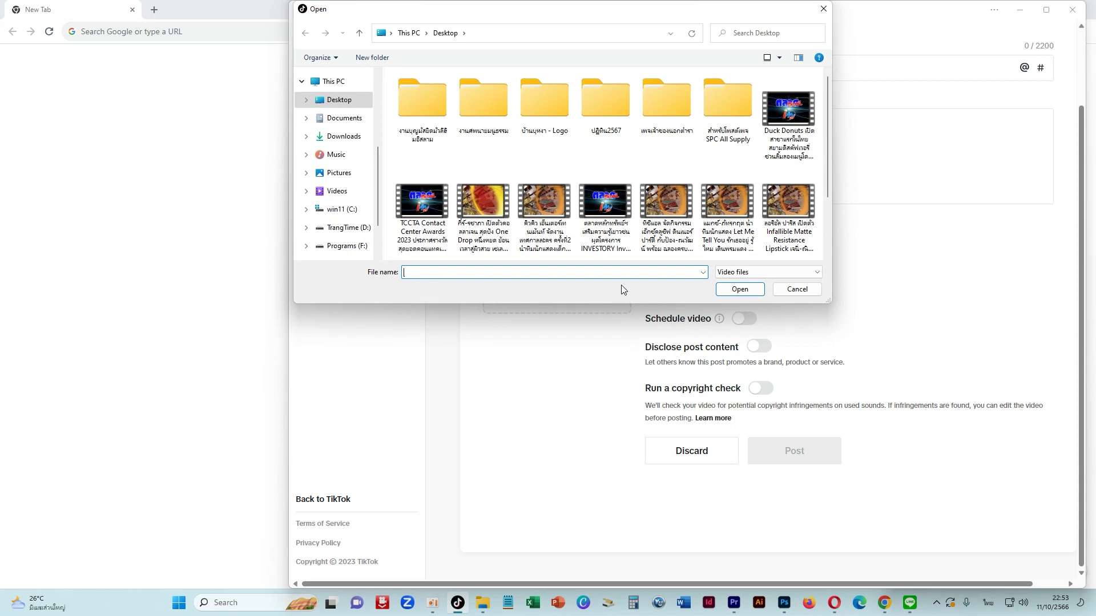
{"action": "double_click", "coordinate": [551, 209]}
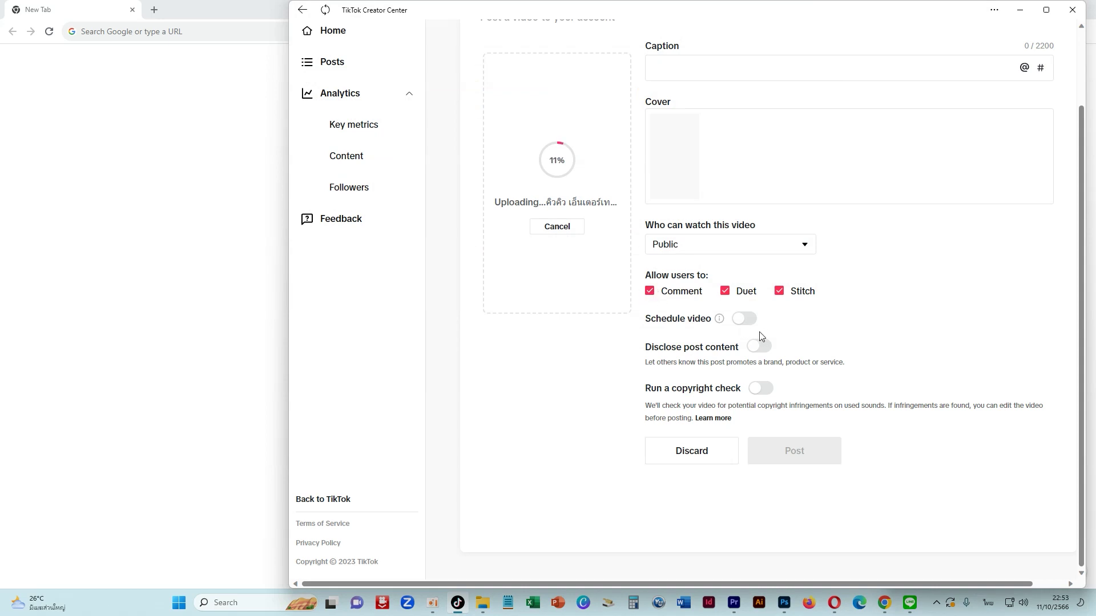
- Turn on scheduling for the second คิวคิว upload and set its date to 2023-10-12
{"action": "left_click", "coordinate": [747, 320]}
{"action": "left_click", "coordinate": [690, 316]}
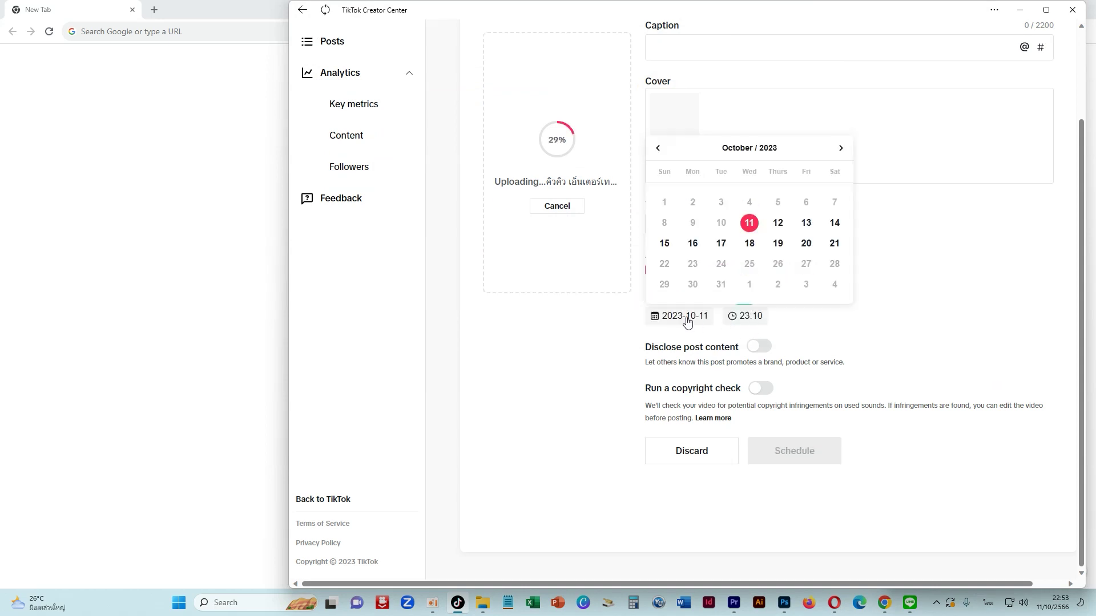
{"action": "left_click", "coordinate": [777, 225]}
- Set the second คิวคิว upload's posting time to 03:00 and schedule the video
{"action": "left_click", "coordinate": [754, 321]}
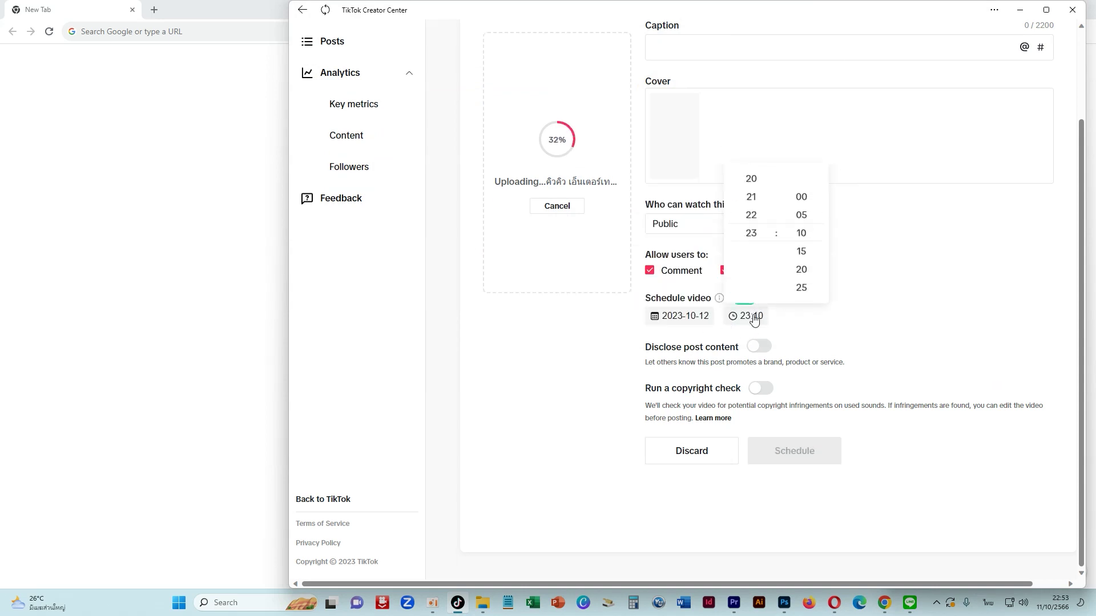
{"action": "scroll", "coordinate": [763, 255], "scroll_direction": "up", "scroll_amount": 5}
{"action": "scroll", "coordinate": [763, 259], "scroll_direction": "up", "scroll_amount": 4}
{"action": "scroll", "coordinate": [763, 259], "scroll_direction": "up", "scroll_amount": 3}
{"action": "scroll", "coordinate": [762, 260], "scroll_direction": "up", "scroll_amount": 5}
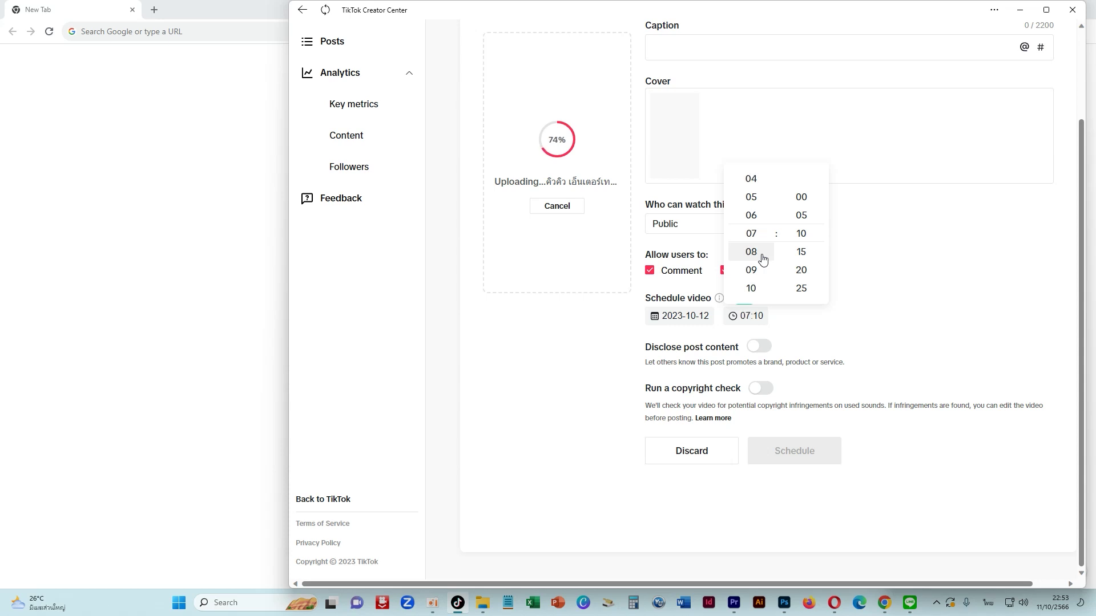
{"action": "left_click", "coordinate": [751, 215]}
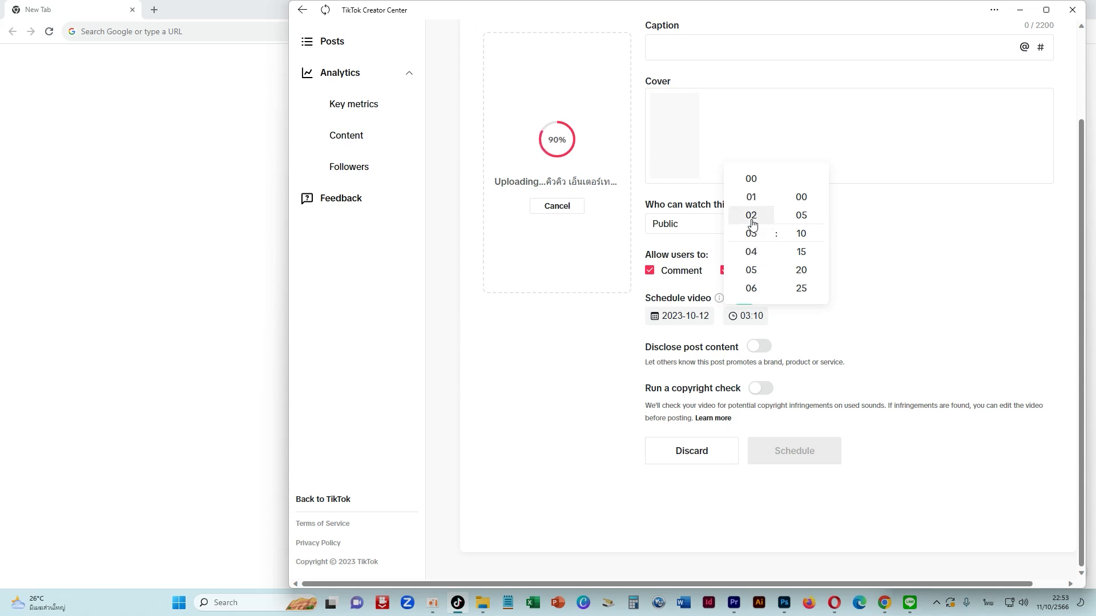
{"action": "left_click", "coordinate": [797, 198]}
{"action": "left_click", "coordinate": [859, 375]}
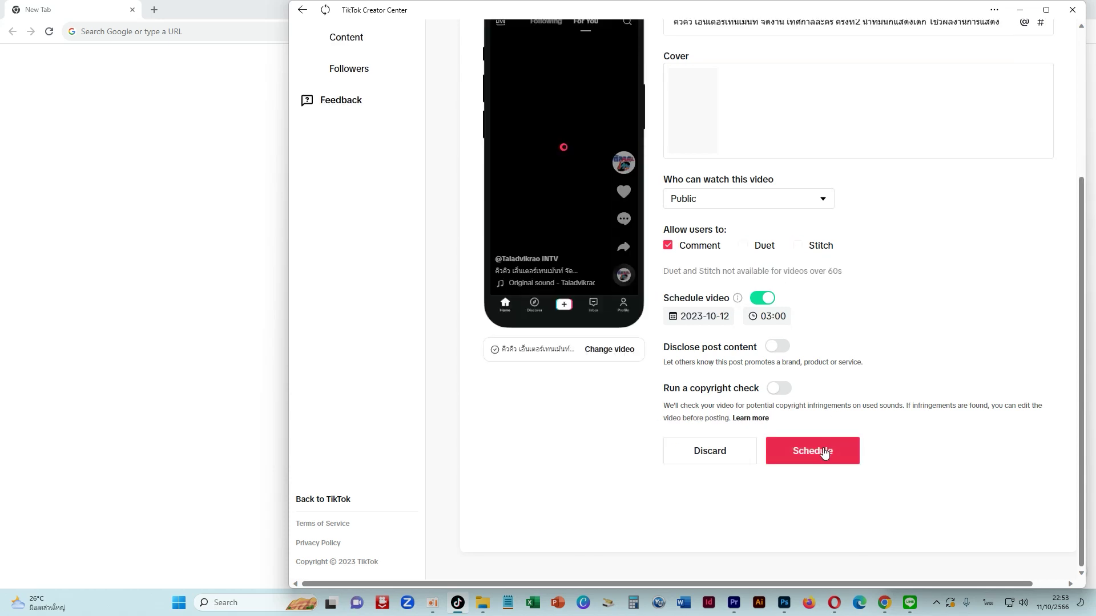
{"action": "left_click", "coordinate": [823, 453]}
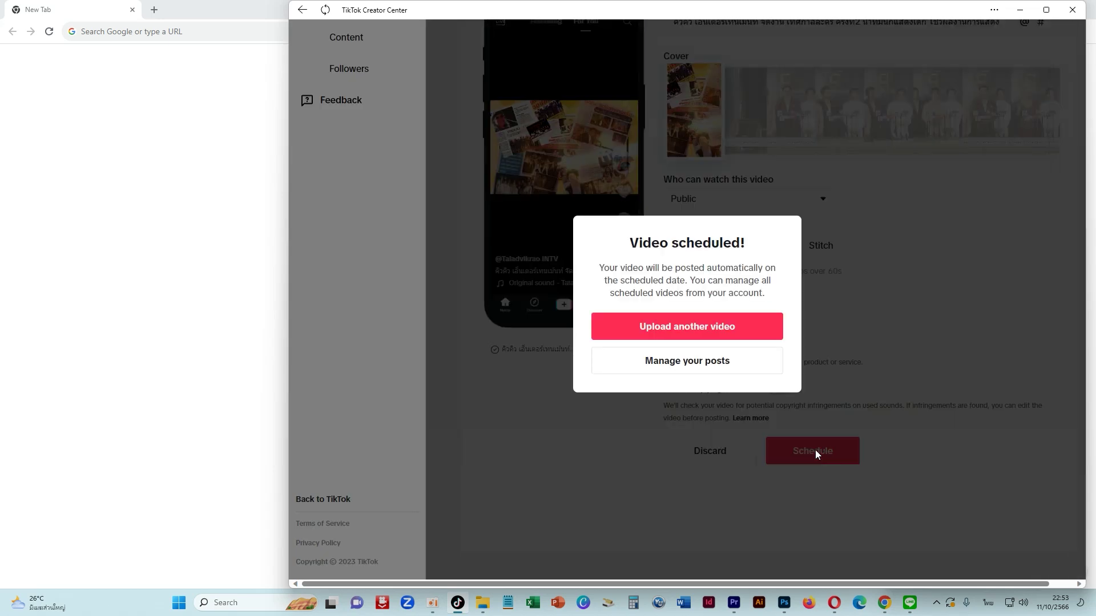
- Start another upload using the INVESTORY Investment Learning Design Bootcamp video from the Desktop folder
{"action": "left_click", "coordinate": [688, 330]}
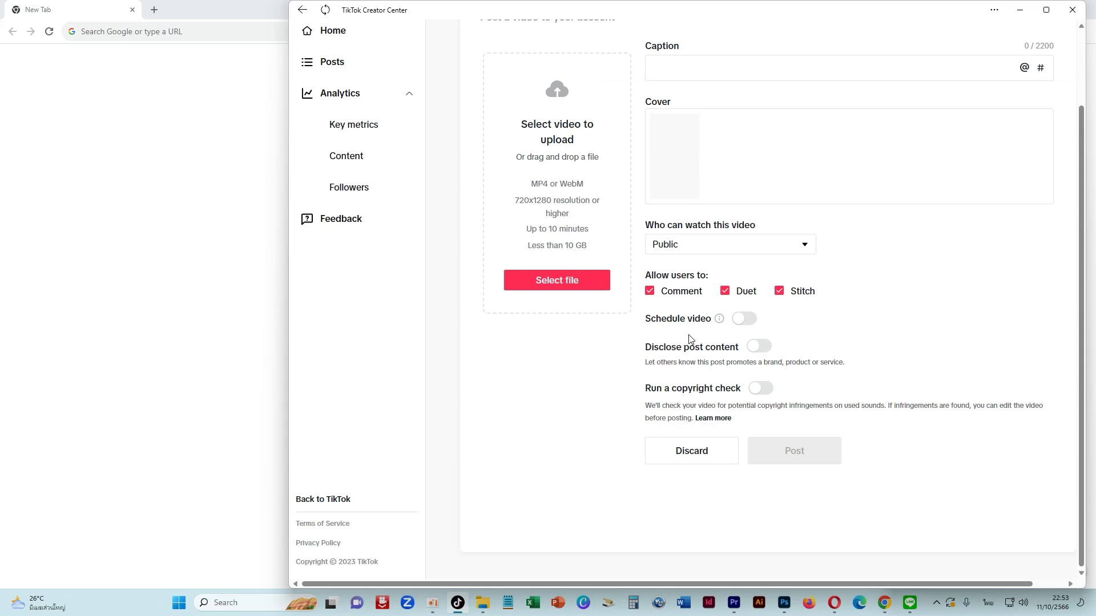
{"action": "left_click", "coordinate": [557, 281]}
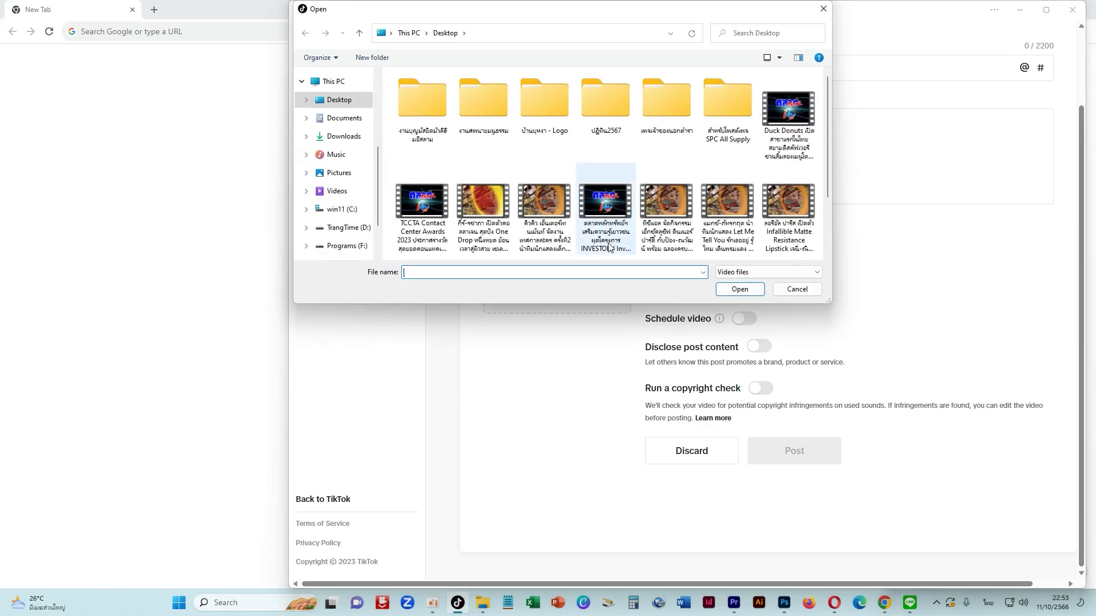
{"action": "double_click", "coordinate": [620, 212]}
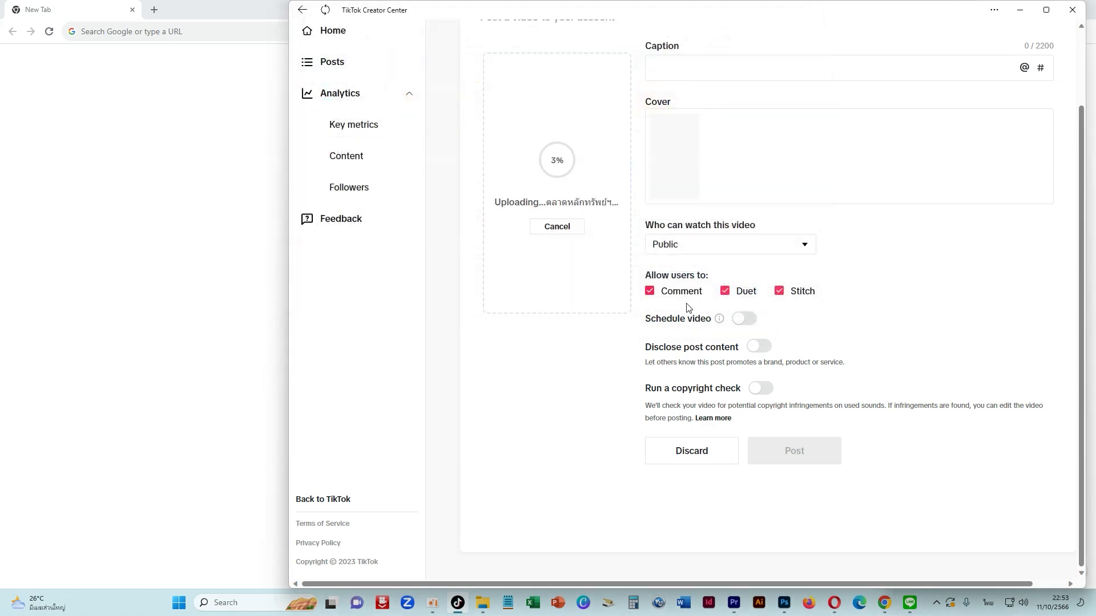
- Turn on scheduling for the INVESTORY video and set the date to 2023-10-12
{"action": "scroll", "coordinate": [717, 331], "scroll_direction": "up", "scroll_amount": 2}
{"action": "left_click", "coordinate": [745, 403]}
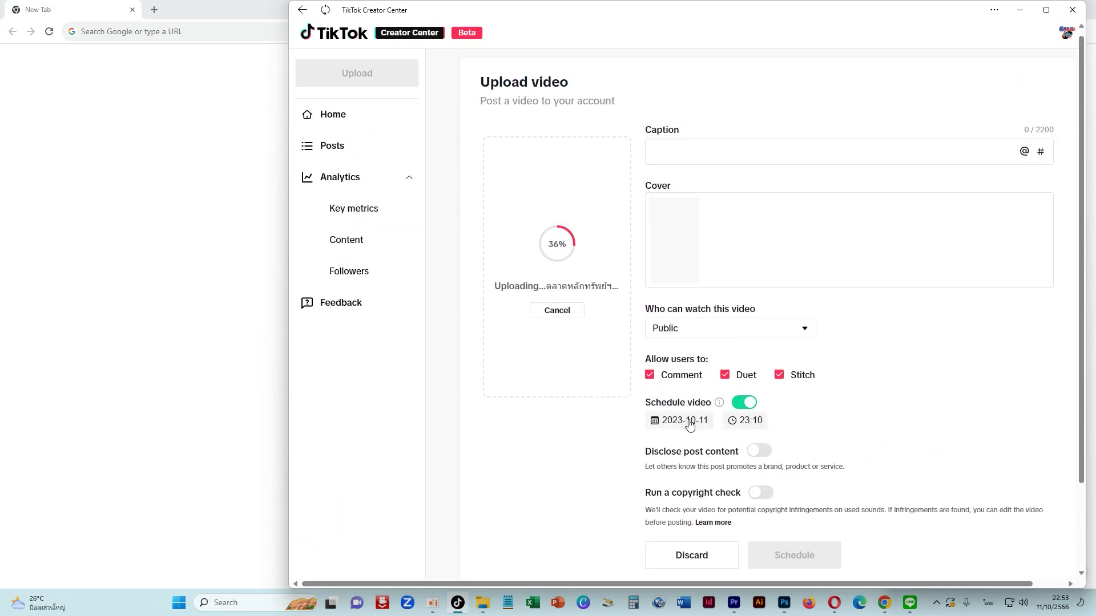
{"action": "left_click", "coordinate": [695, 420]}
{"action": "left_click", "coordinate": [777, 330]}
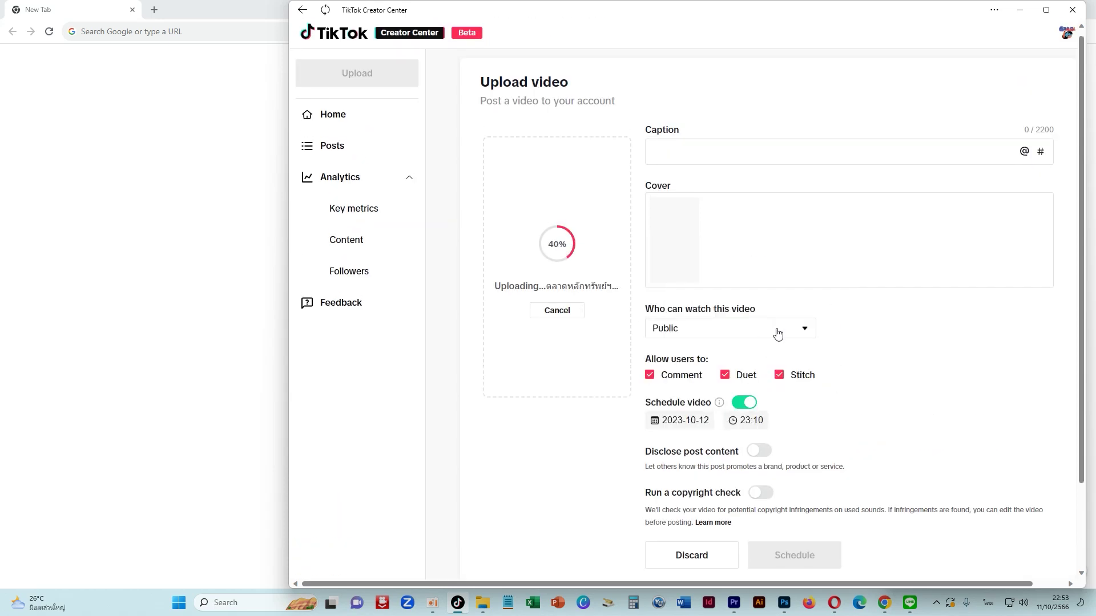
- Set the INVESTORY video's posting time to 03:00 and schedule it
{"action": "left_click", "coordinate": [754, 420]}
{"action": "scroll", "coordinate": [760, 343], "scroll_direction": "up", "scroll_amount": 9}
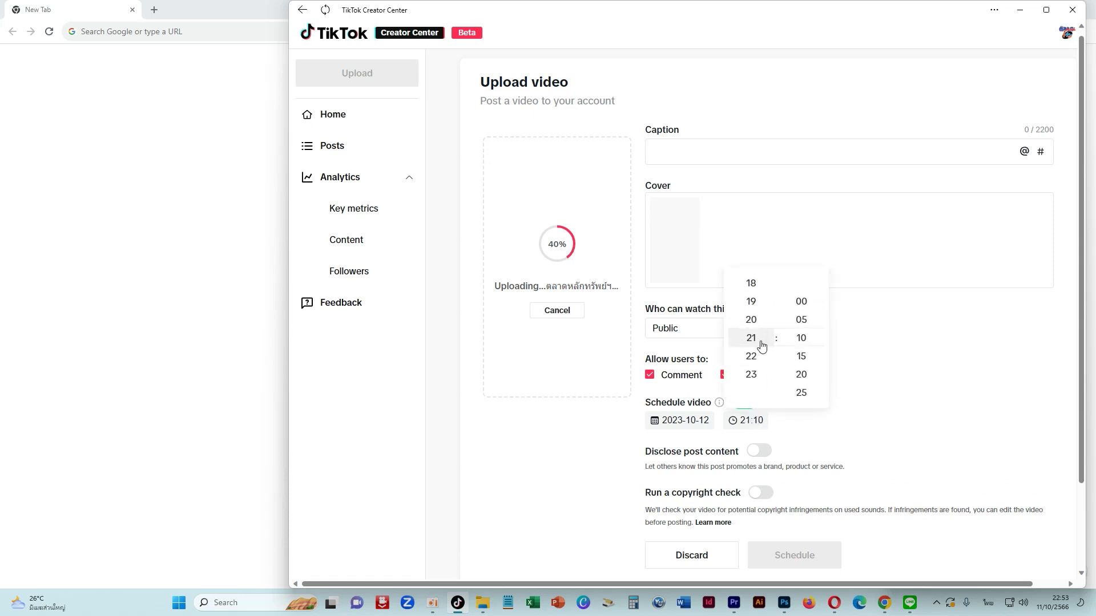
{"action": "scroll", "coordinate": [762, 345], "scroll_direction": "up", "scroll_amount": 7}
{"action": "scroll", "coordinate": [762, 344], "scroll_direction": "up", "scroll_amount": 2}
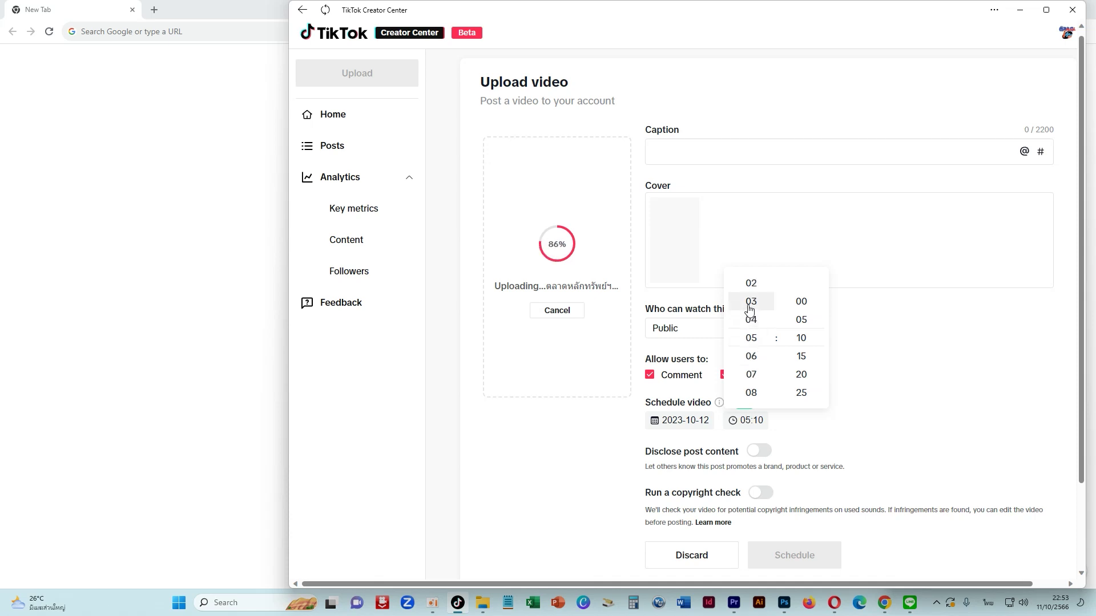
{"action": "left_click", "coordinate": [749, 309]}
{"action": "left_click", "coordinate": [814, 316]}
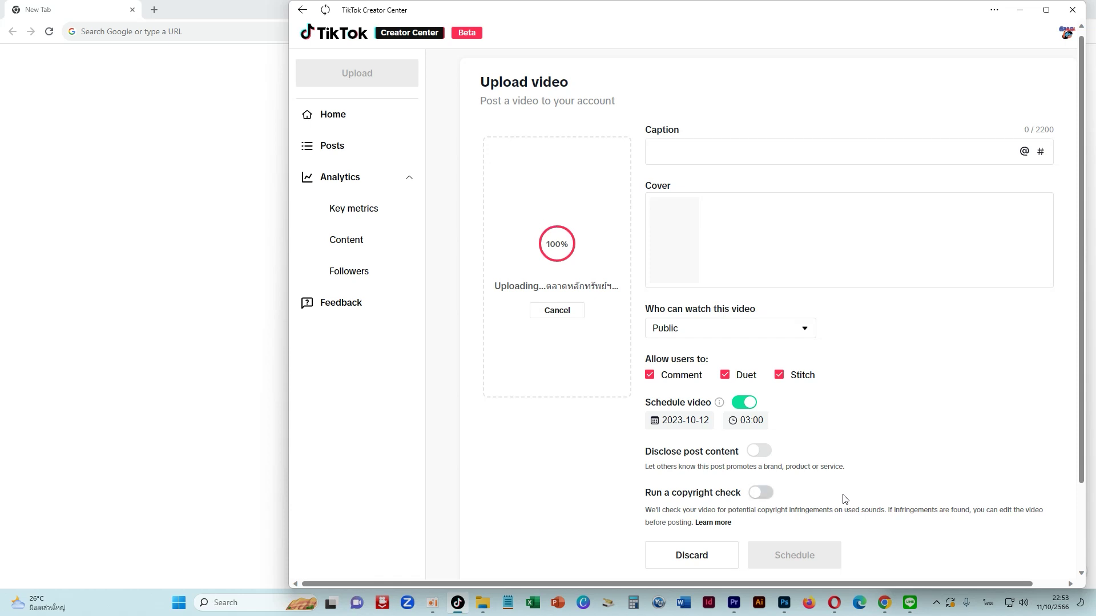
{"action": "scroll", "coordinate": [831, 502], "scroll_direction": "down", "scroll_amount": 3}
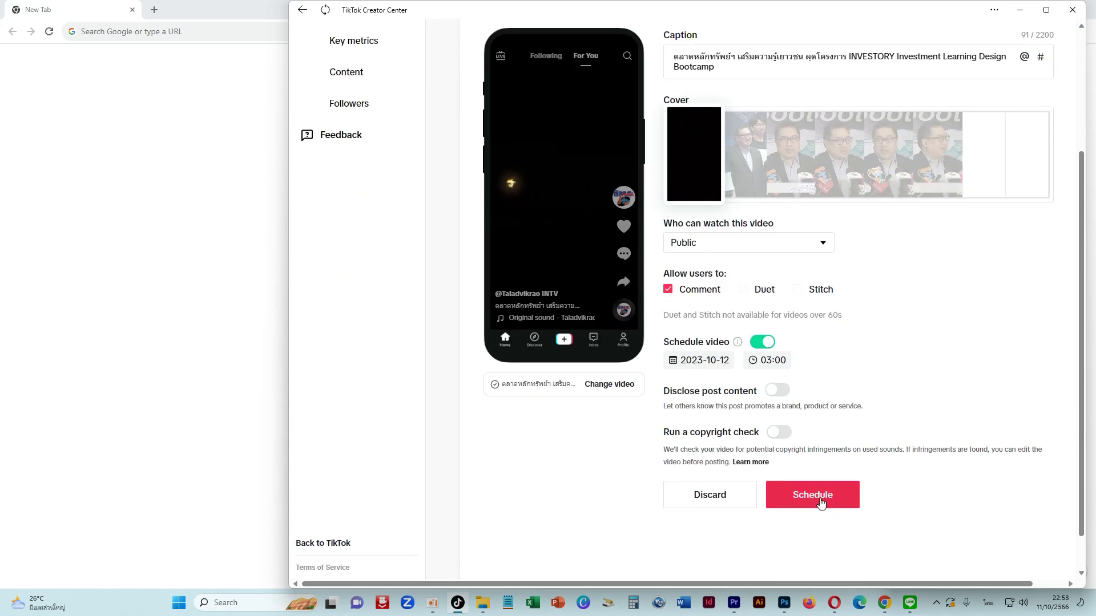
{"action": "left_click", "coordinate": [820, 501]}
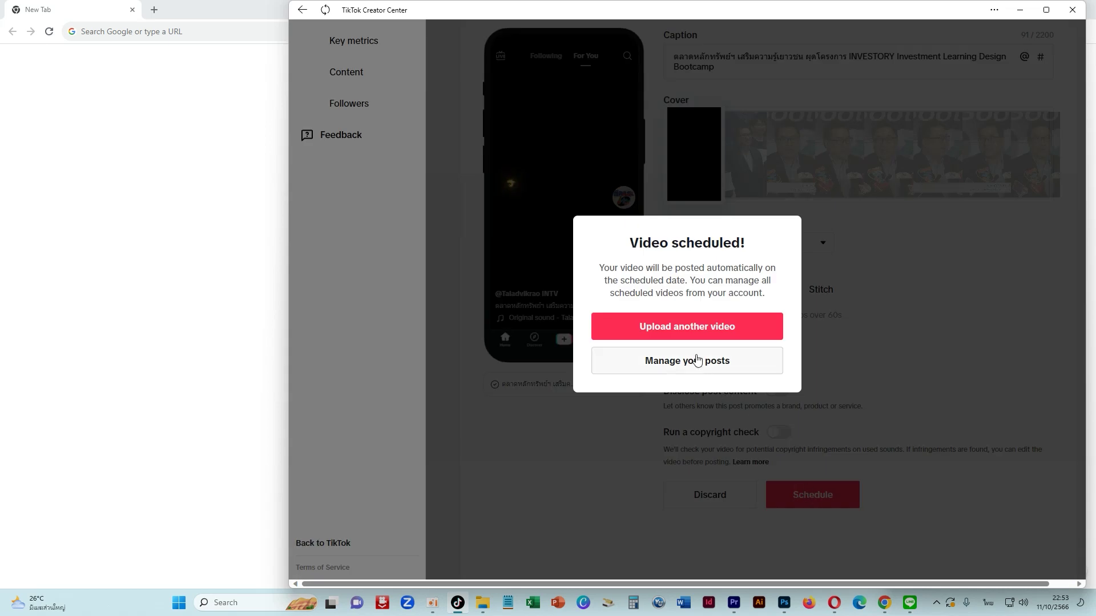
- Start another upload using the ทีซีแอล exclusive dinner party video from the Desktop folder
{"action": "left_click", "coordinate": [688, 331]}
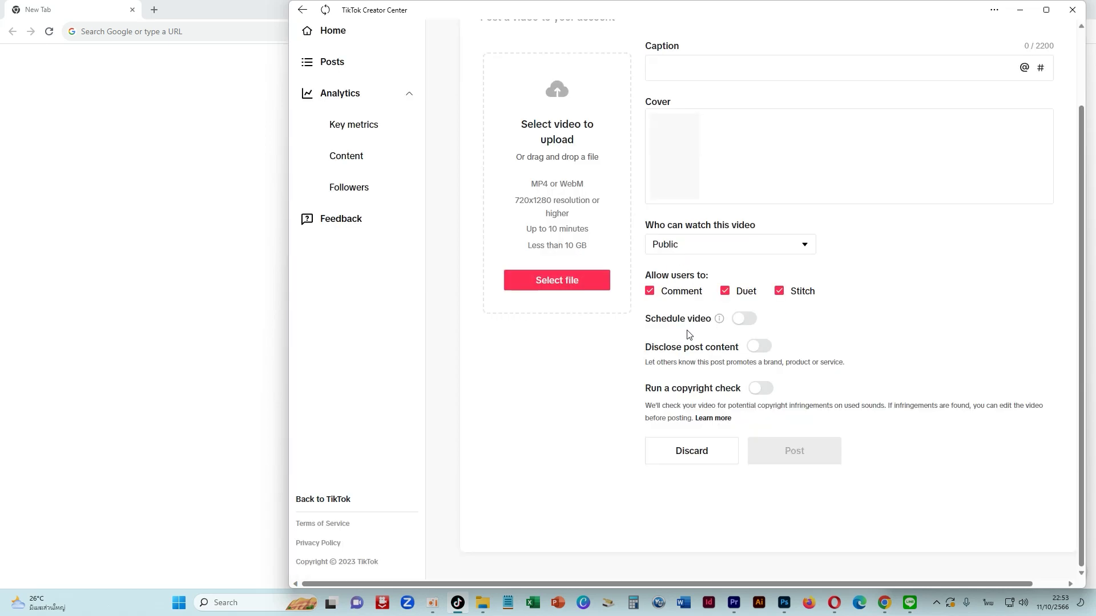
{"action": "left_click", "coordinate": [581, 283]}
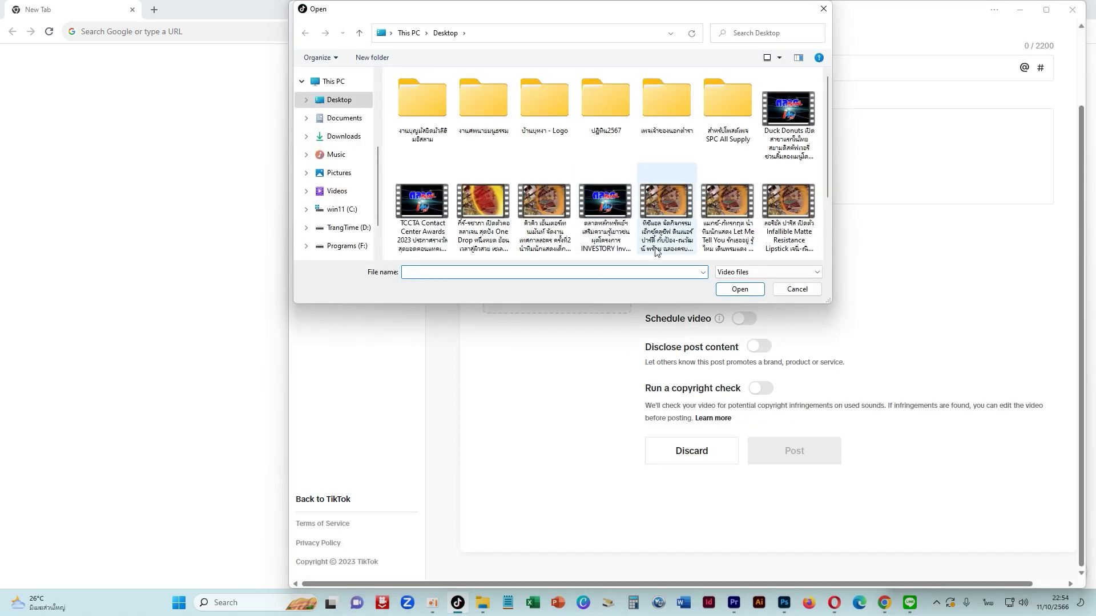
{"action": "double_click", "coordinate": [670, 205]}
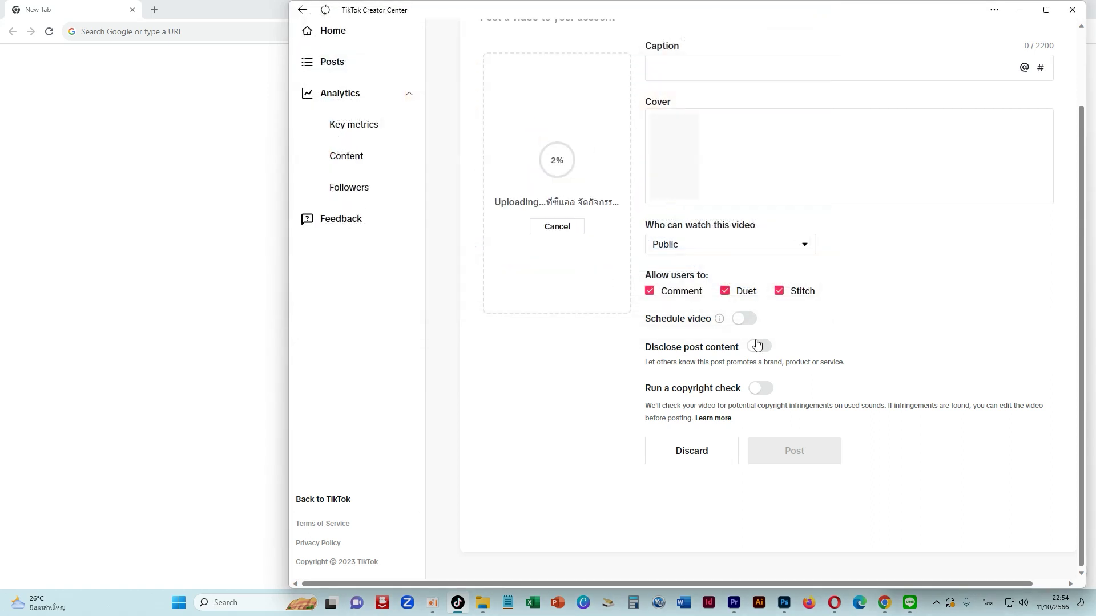
- Turn on scheduling for the ทีซีแอล dinner party video and set the date to 2023-10-12
{"action": "scroll", "coordinate": [799, 376], "scroll_direction": "up", "scroll_amount": 3}
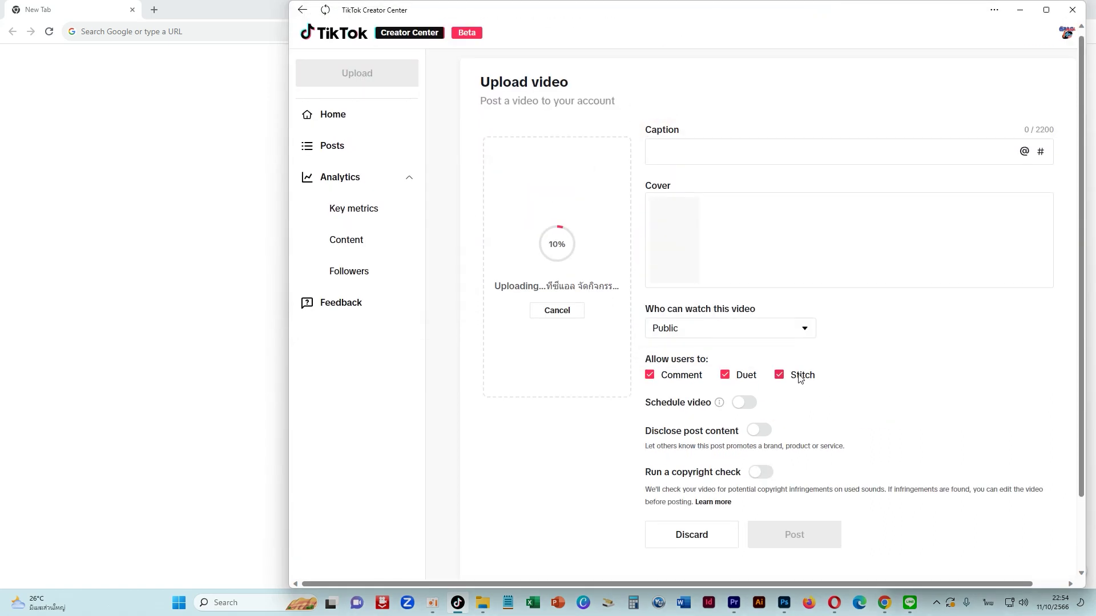
{"action": "left_click", "coordinate": [747, 403]}
{"action": "left_click", "coordinate": [699, 420]}
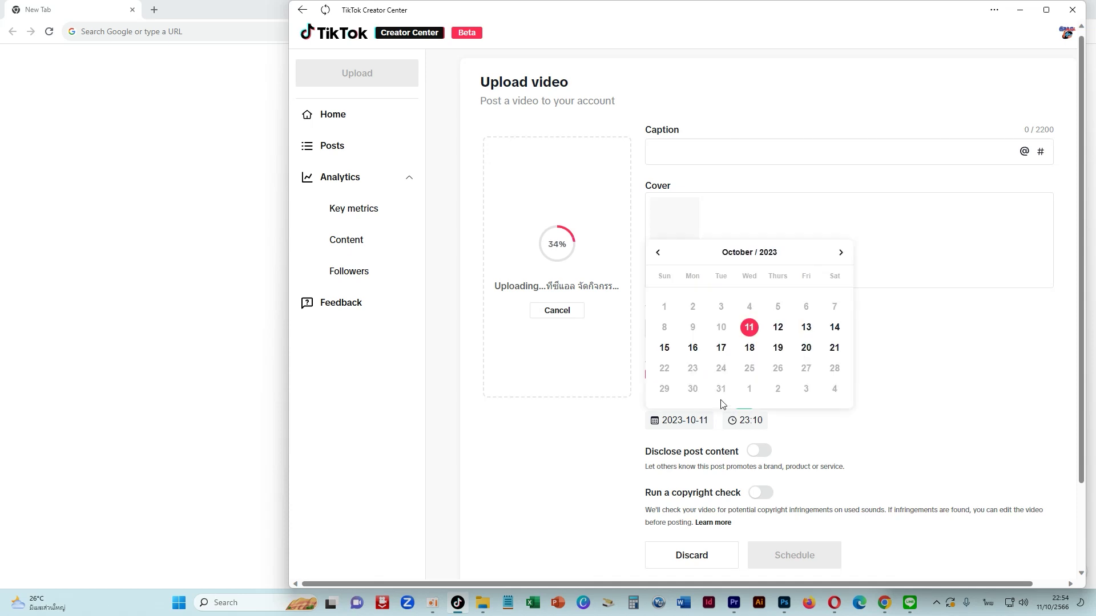
{"action": "left_click", "coordinate": [777, 327]}
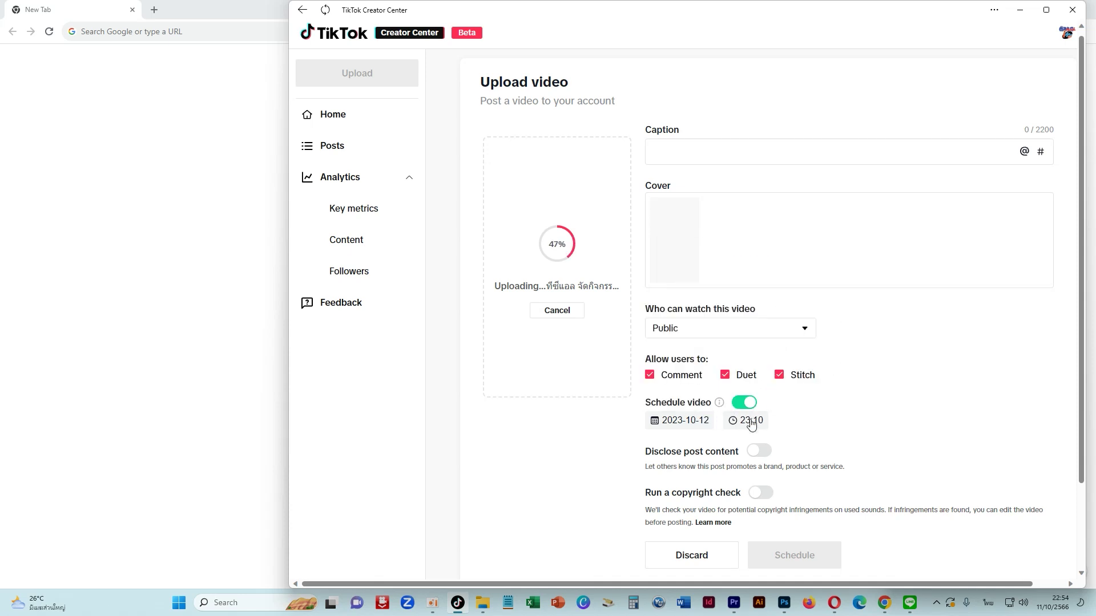
- Set the posting time of the ทีซีแอล dinner party video to 04:00
{"action": "left_click", "coordinate": [751, 423]}
{"action": "scroll", "coordinate": [756, 365], "scroll_direction": "up", "scroll_amount": 5}
{"action": "scroll", "coordinate": [757, 366], "scroll_direction": "up", "scroll_amount": 7}
{"action": "scroll", "coordinate": [757, 366], "scroll_direction": "up", "scroll_amount": 1}
{"action": "left_click", "coordinate": [754, 287]}
{"action": "left_click", "coordinate": [801, 302]}
{"action": "scroll", "coordinate": [811, 461], "scroll_direction": "down", "scroll_amount": 1}
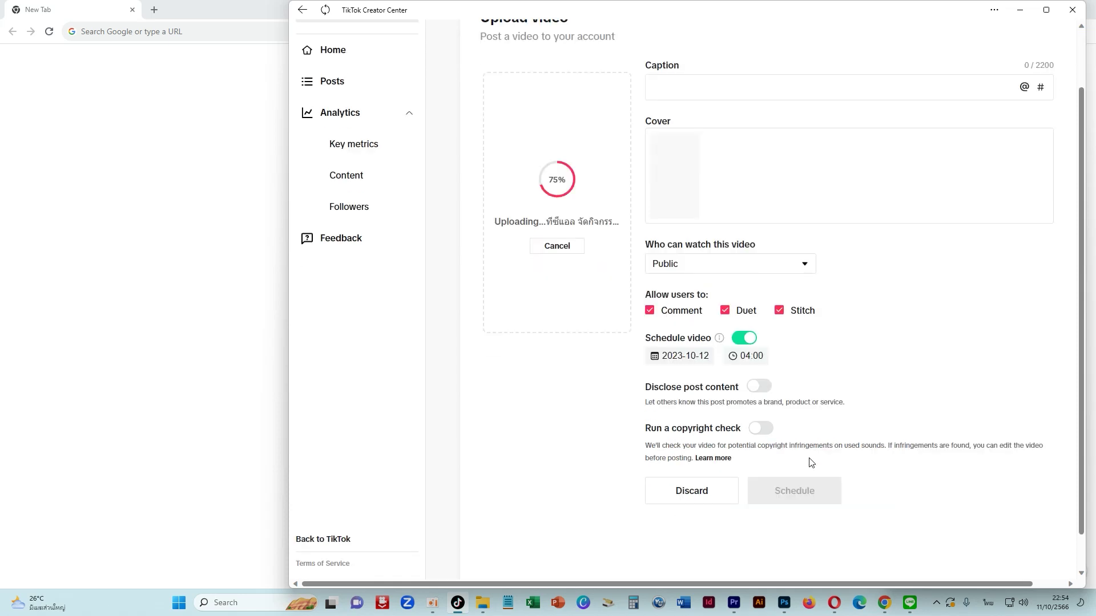
{"action": "scroll", "coordinate": [834, 424], "scroll_direction": "up", "scroll_amount": 1}
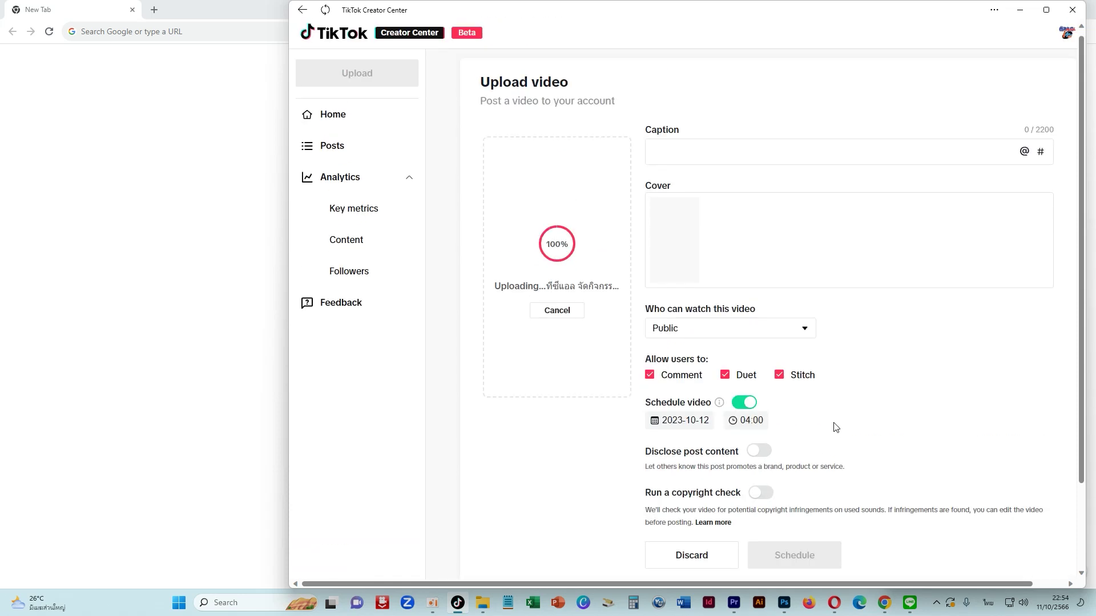
- Schedule the ทีซีแอล dinner party video and start another upload using the Let Me Tell You video from the Desktop folder
{"action": "scroll", "coordinate": [833, 428], "scroll_direction": "down", "scroll_amount": 1}
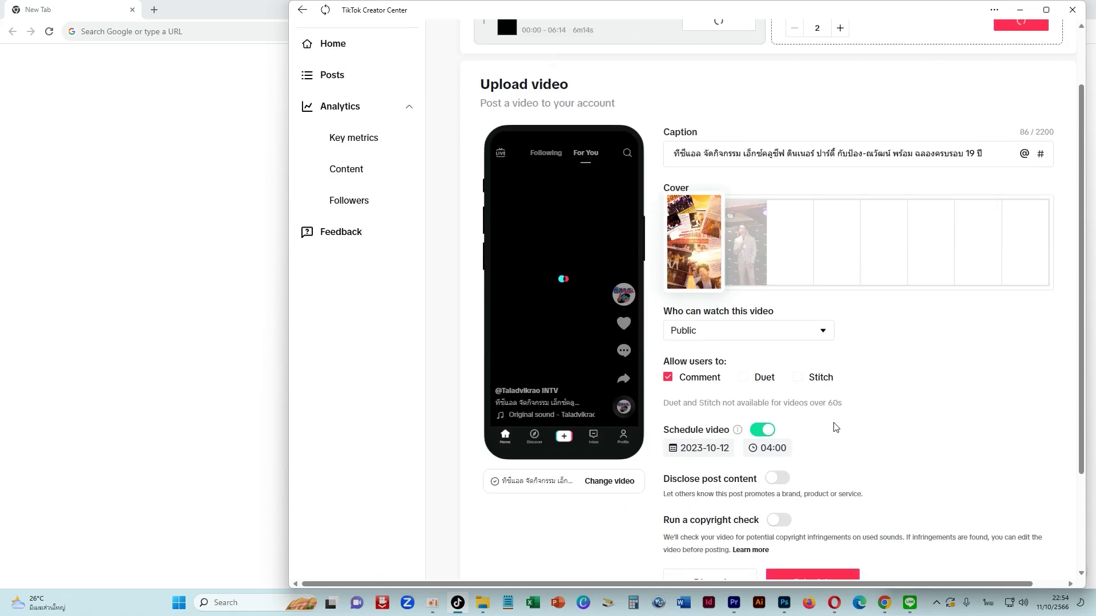
{"action": "left_click", "coordinate": [821, 569]}
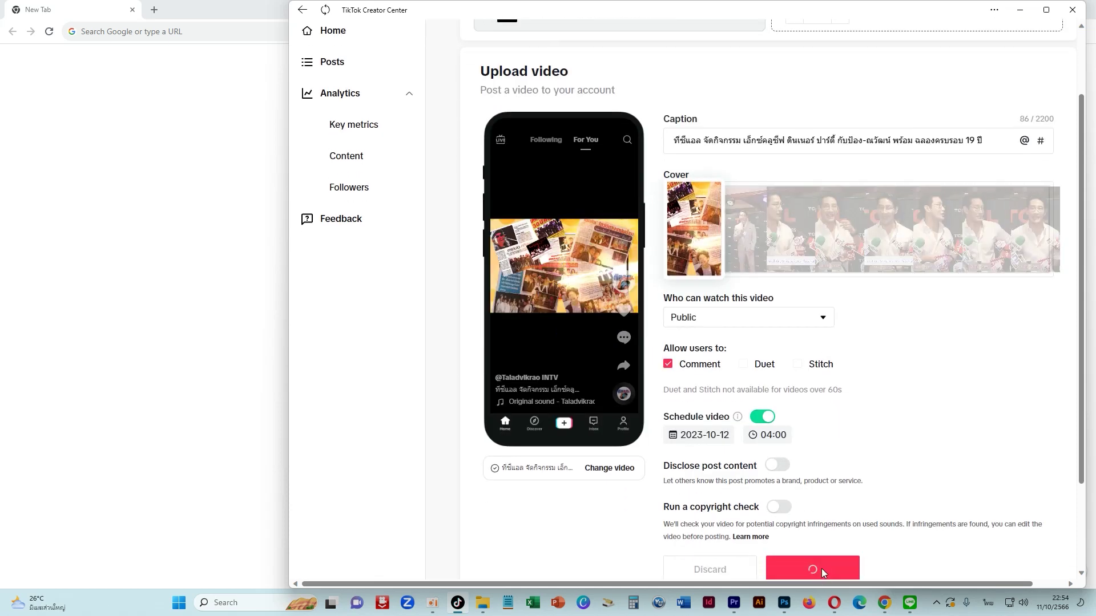
{"action": "left_click", "coordinate": [696, 335]}
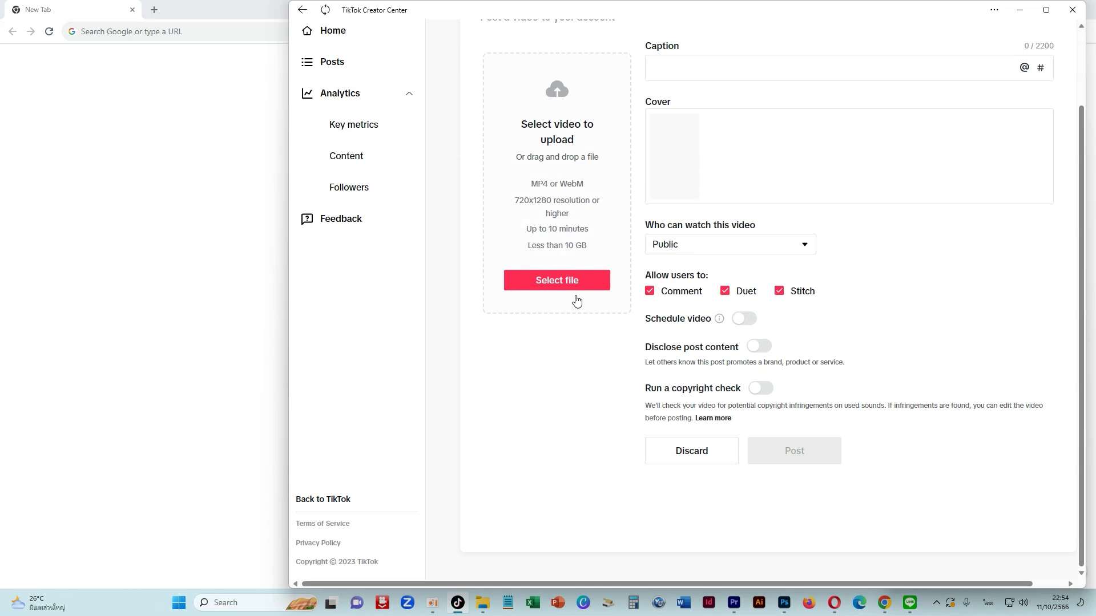
{"action": "left_click", "coordinate": [574, 290]}
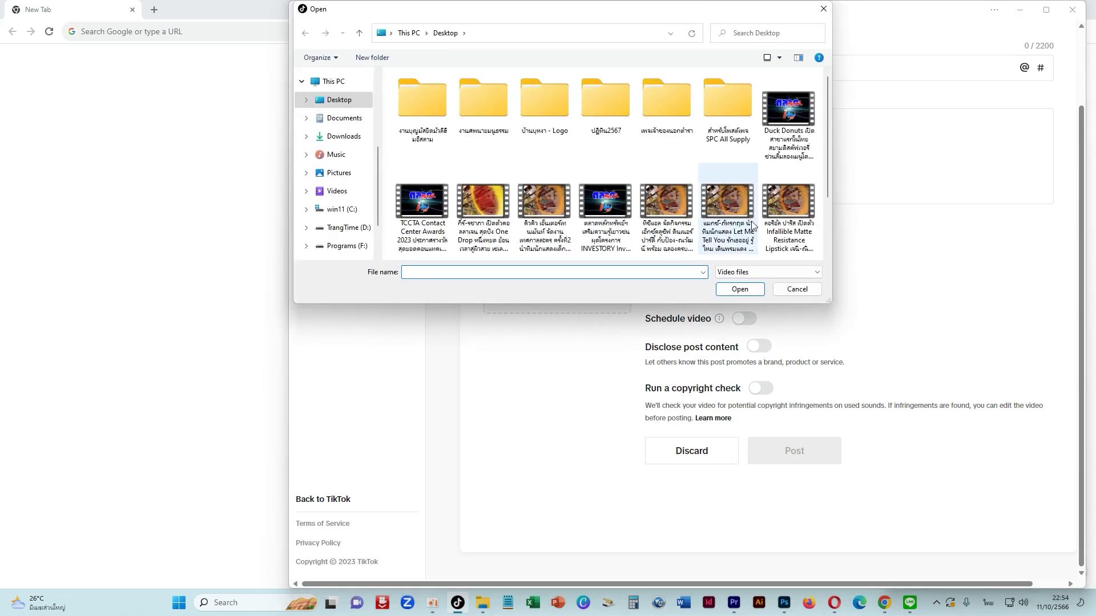
{"action": "double_click", "coordinate": [734, 199]}
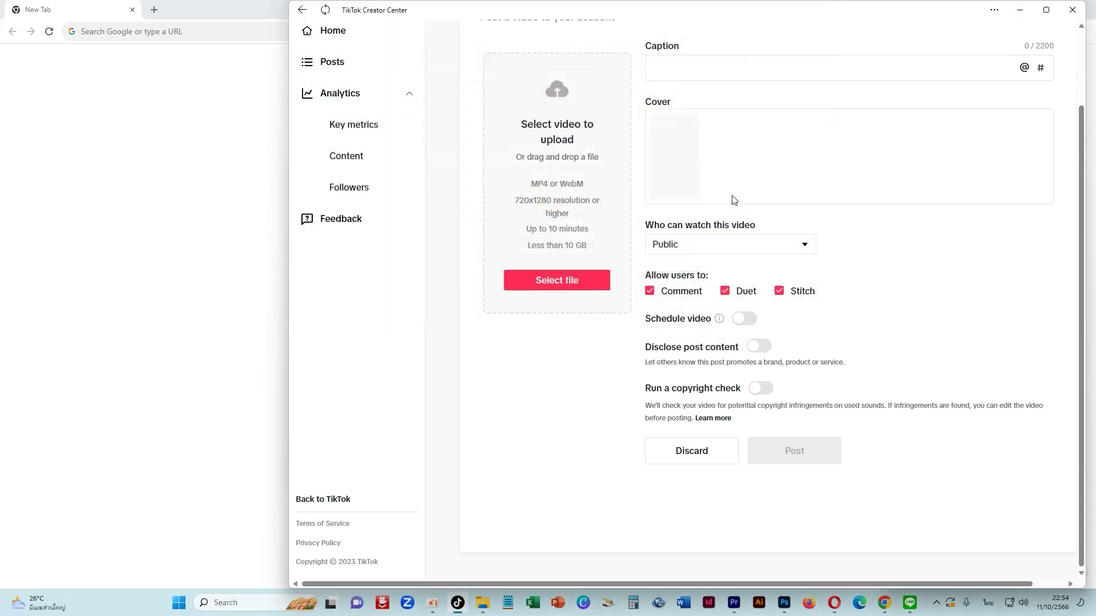
- Turn on scheduling for the Let Me Tell You video and set the date to 2023-10-12
{"action": "left_click", "coordinate": [752, 320]}
{"action": "left_click", "coordinate": [696, 340]}
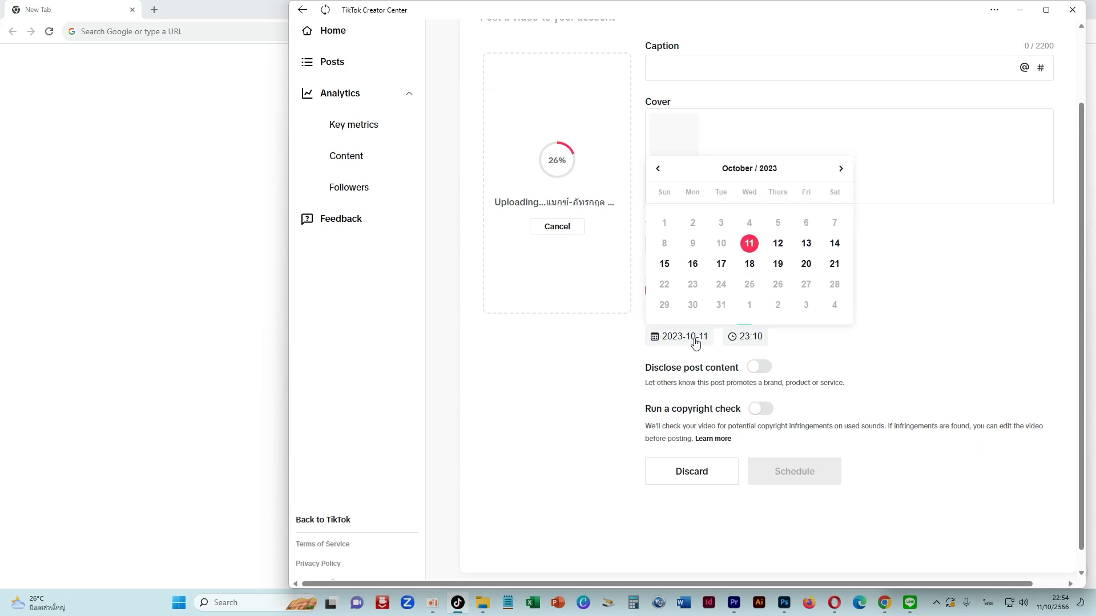
{"action": "left_click", "coordinate": [778, 244]}
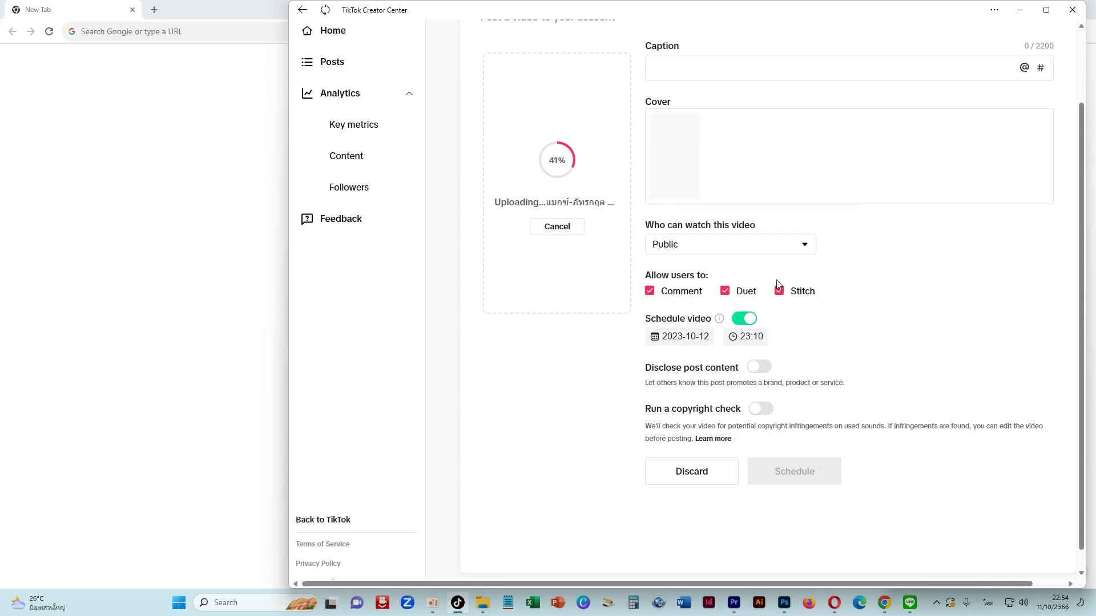
- Set the Let Me Tell You video's posting time to 05:00 and schedule it
{"action": "left_click", "coordinate": [750, 338]}
{"action": "scroll", "coordinate": [754, 256], "scroll_direction": "up", "scroll_amount": 6}
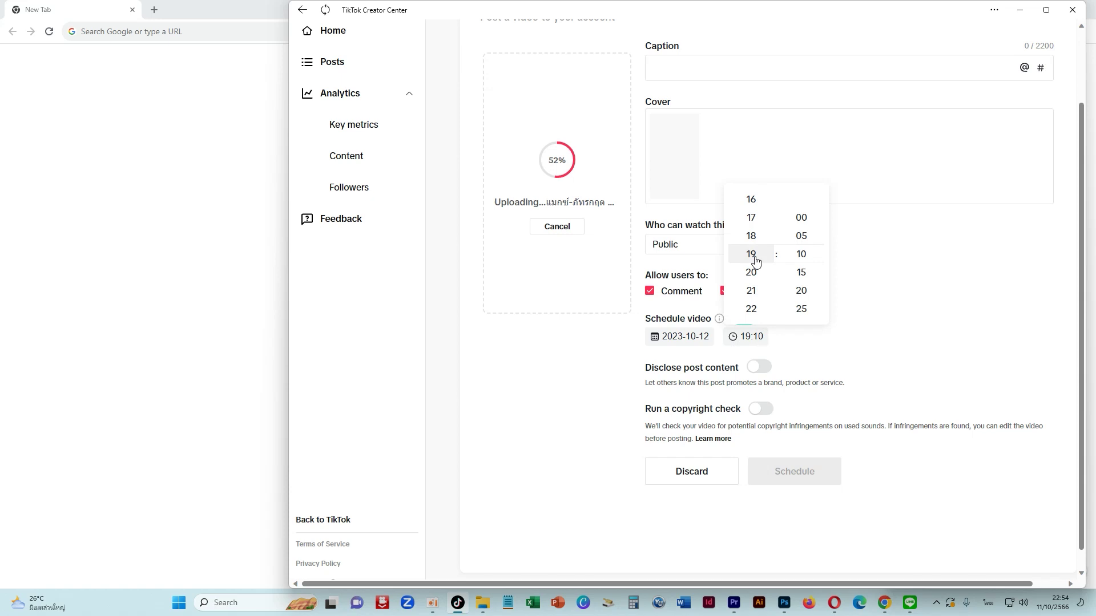
{"action": "scroll", "coordinate": [756, 261], "scroll_direction": "up", "scroll_amount": 6}
{"action": "scroll", "coordinate": [756, 261], "scroll_direction": "up", "scroll_amount": 6}
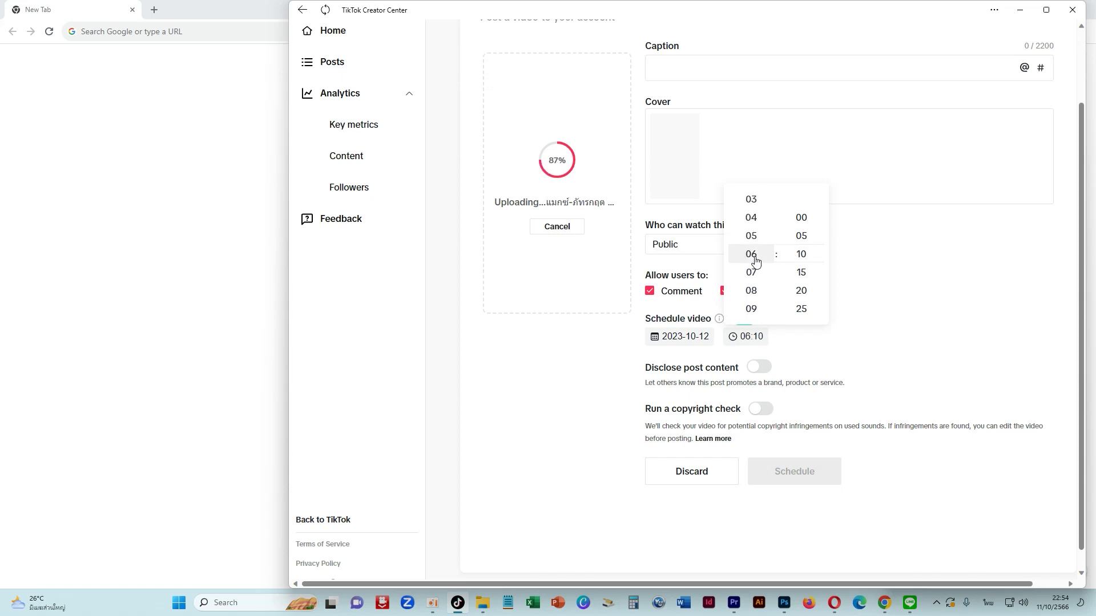
{"action": "scroll", "coordinate": [802, 223], "scroll_direction": "up", "scroll_amount": 2}
{"action": "left_click", "coordinate": [803, 222]}
{"action": "left_click", "coordinate": [856, 362]}
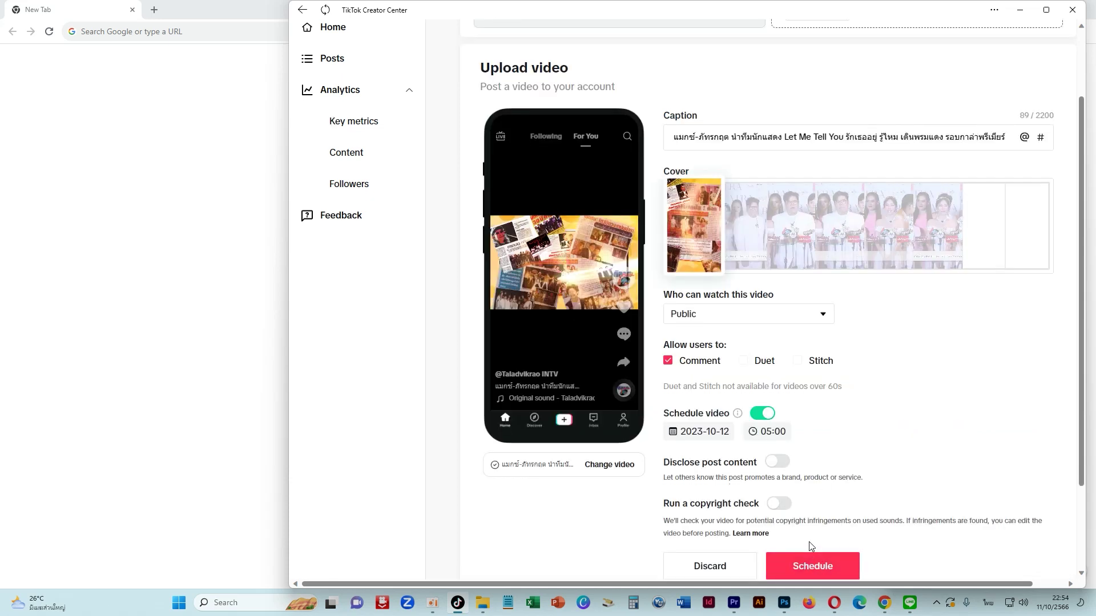
{"action": "left_click", "coordinate": [799, 566]}
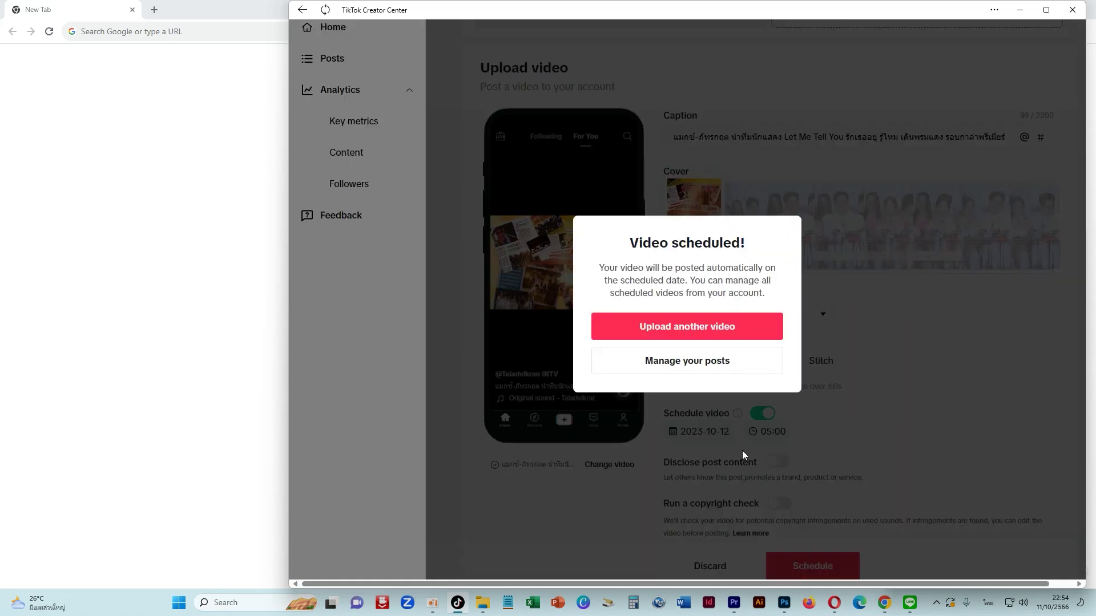
- Start another upload using the Infallible Matte Resistance Lipstick video from the Desktop folder
{"action": "left_click", "coordinate": [700, 332]}
{"action": "left_click", "coordinate": [557, 286]}
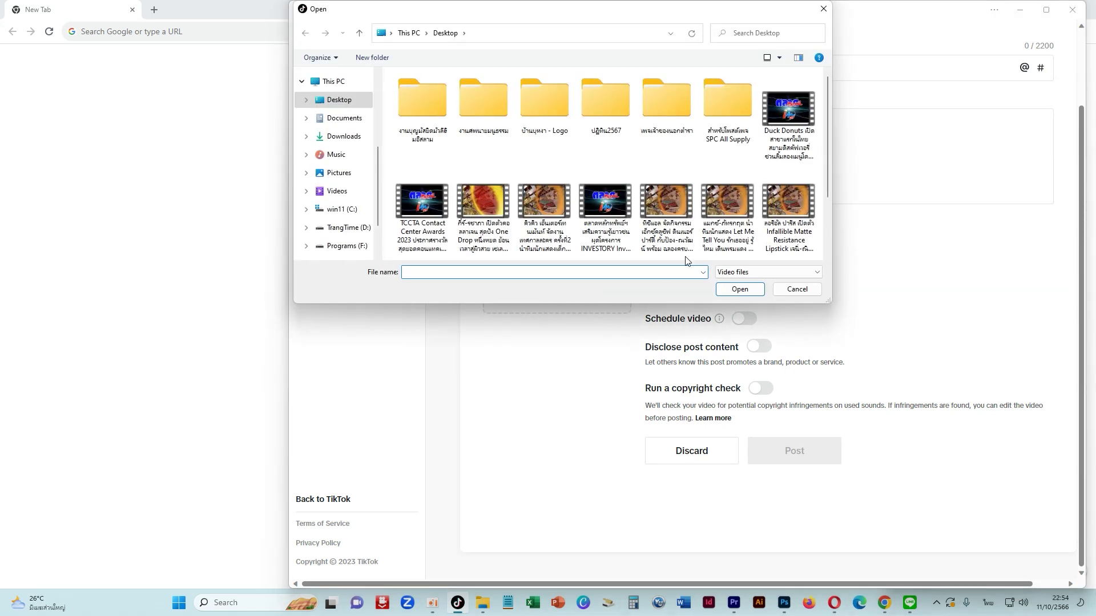
{"action": "double_click", "coordinate": [794, 216]}
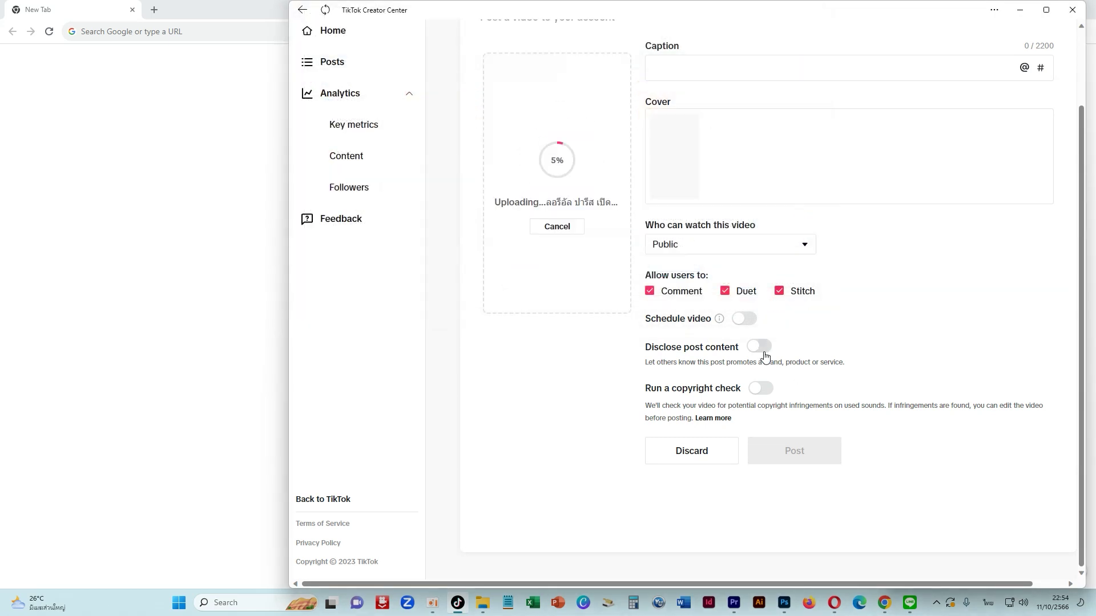
- Turn on scheduling for the Infallible Matte Resistance Lipstick video and set the date to 2023-10-12
{"action": "left_click", "coordinate": [745, 318]}
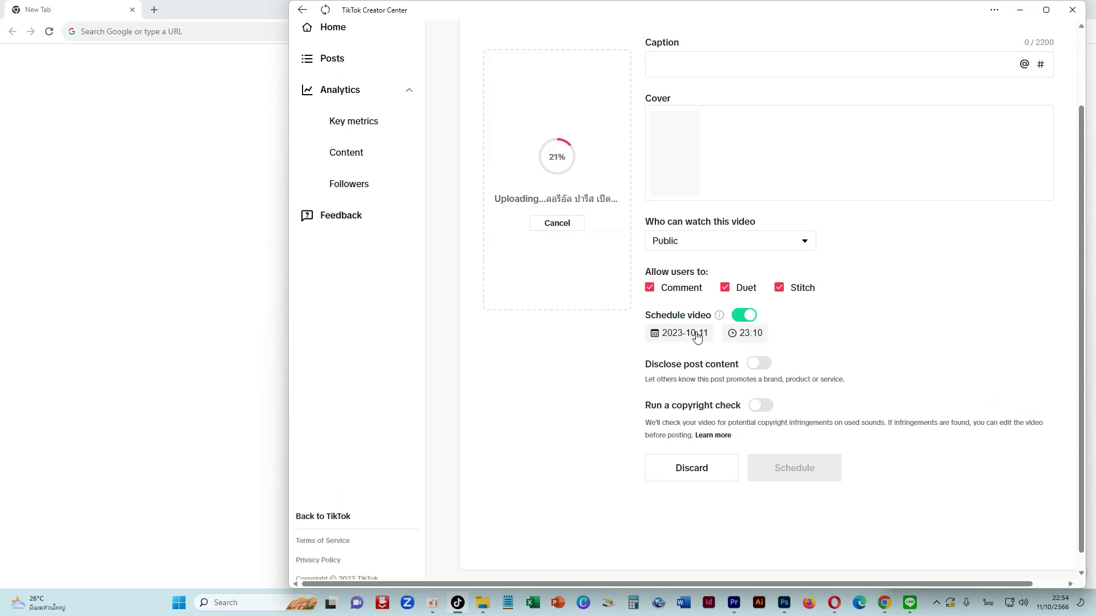
{"action": "left_click", "coordinate": [697, 334]}
{"action": "left_click", "coordinate": [778, 240]}
- Set the Infallible Matte Resistance Lipstick video's posting time to 06:00 and schedule it
{"action": "left_click", "coordinate": [751, 333]}
{"action": "scroll", "coordinate": [758, 292], "scroll_direction": "up", "scroll_amount": 13}
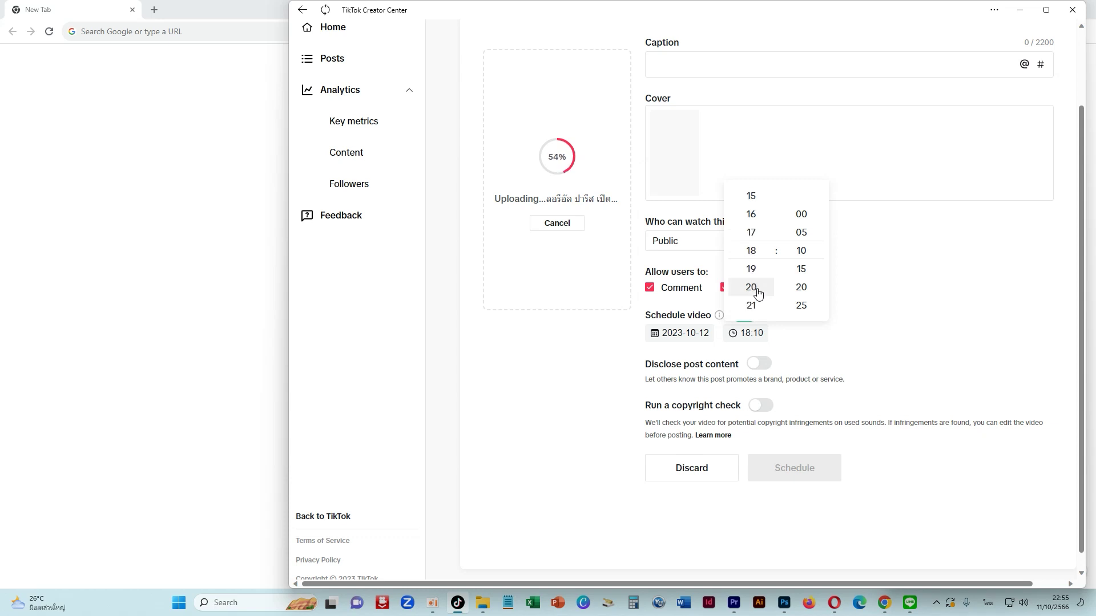
{"action": "scroll", "coordinate": [754, 289], "scroll_direction": "up", "scroll_amount": 3}
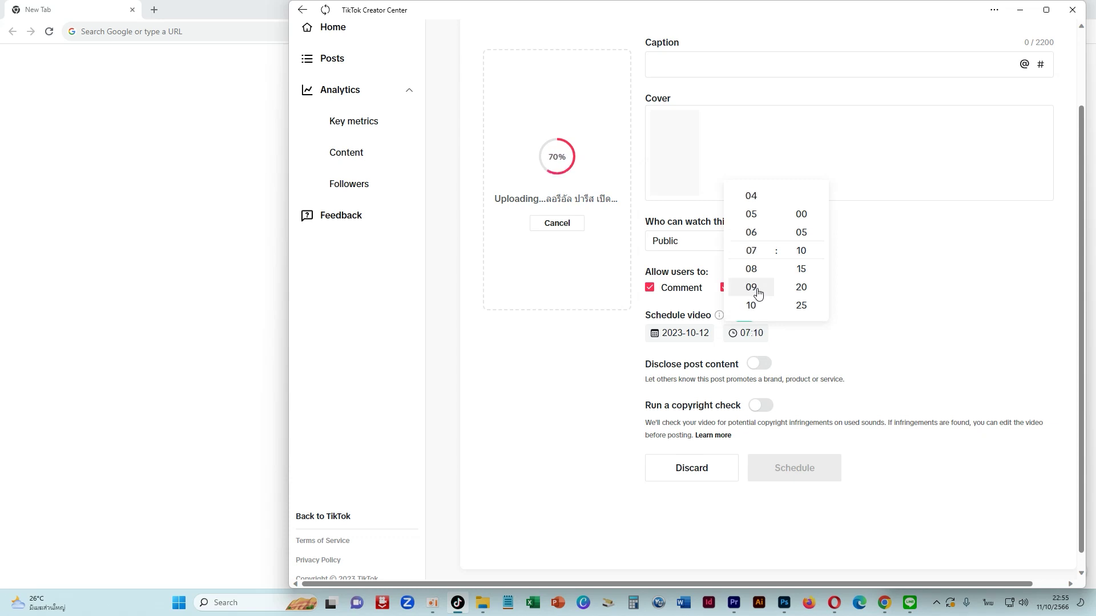
{"action": "left_click", "coordinate": [752, 234]}
{"action": "left_click", "coordinate": [804, 227]}
{"action": "left_click", "coordinate": [803, 231]}
{"action": "left_click", "coordinate": [833, 399]}
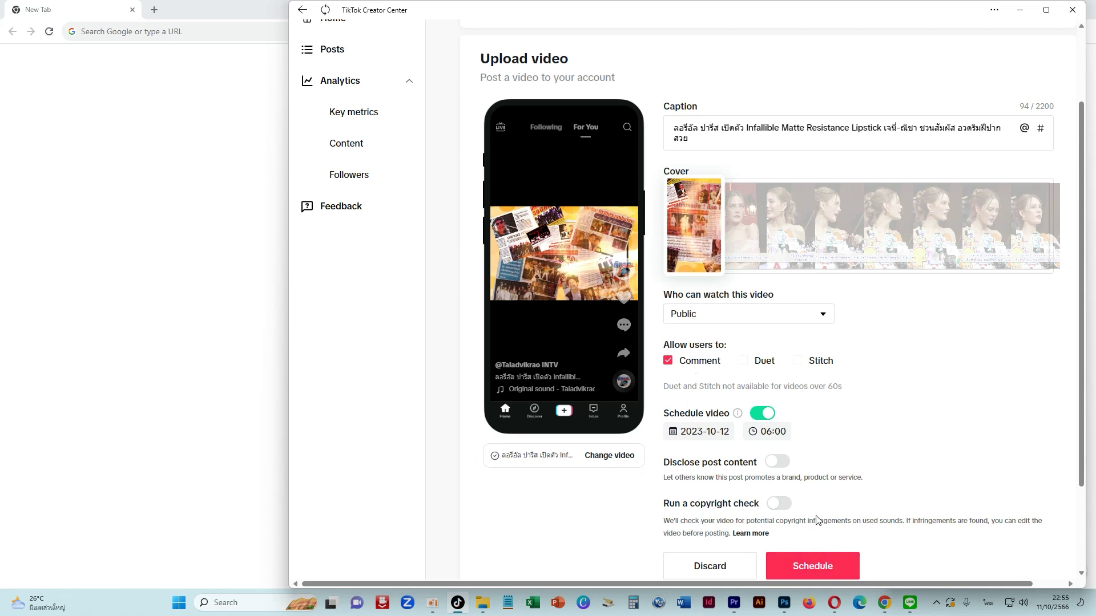
{"action": "scroll", "coordinate": [816, 518], "scroll_direction": "down", "scroll_amount": 2}
{"action": "left_click", "coordinate": [811, 482]}
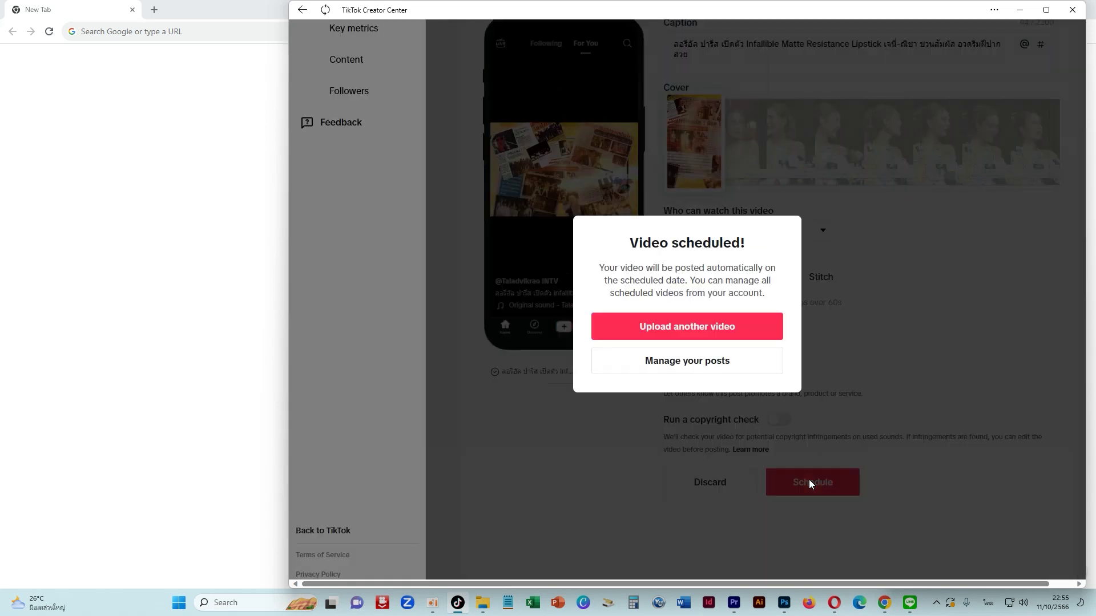
- Review the account's list of scheduled posts and preview the Duck Donuts video
{"action": "left_click", "coordinate": [694, 363]}
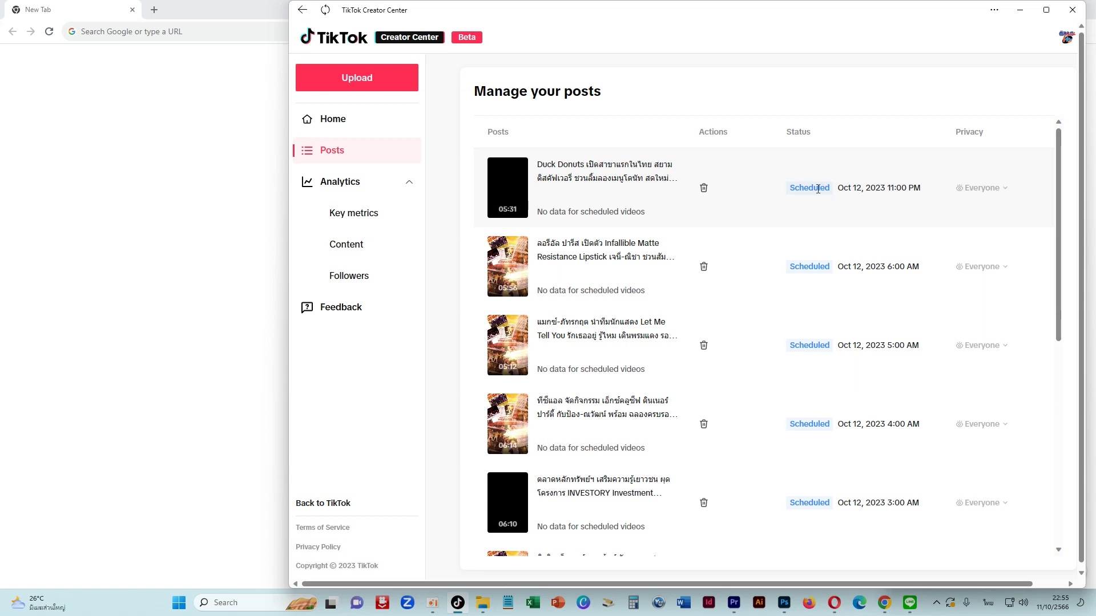
{"action": "scroll", "coordinate": [888, 196], "scroll_direction": "down", "scroll_amount": 6}
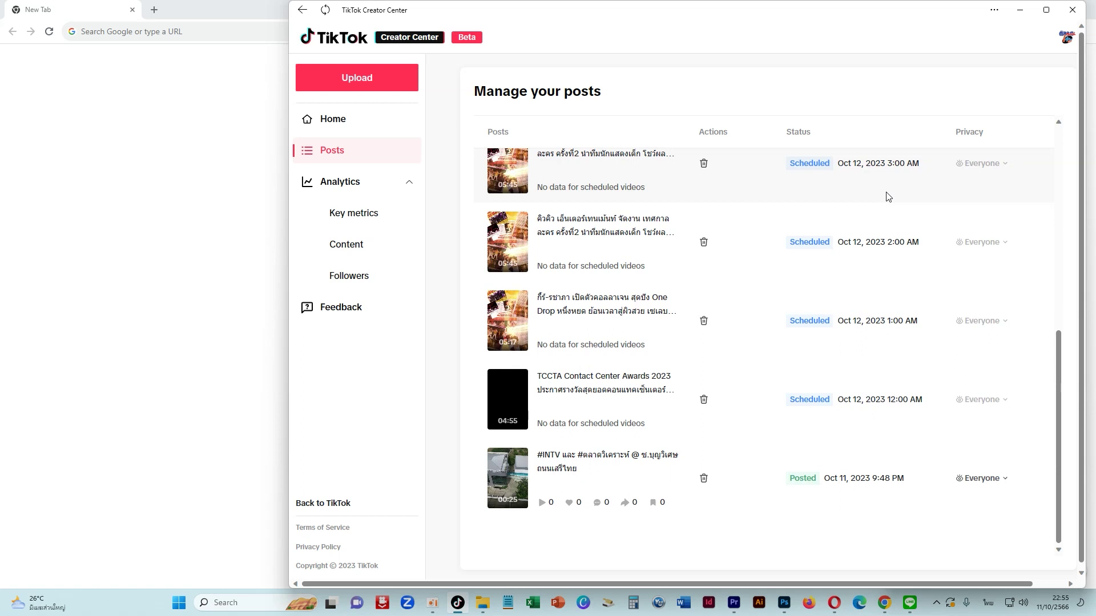
{"action": "scroll", "coordinate": [887, 197], "scroll_direction": "up", "scroll_amount": 5}
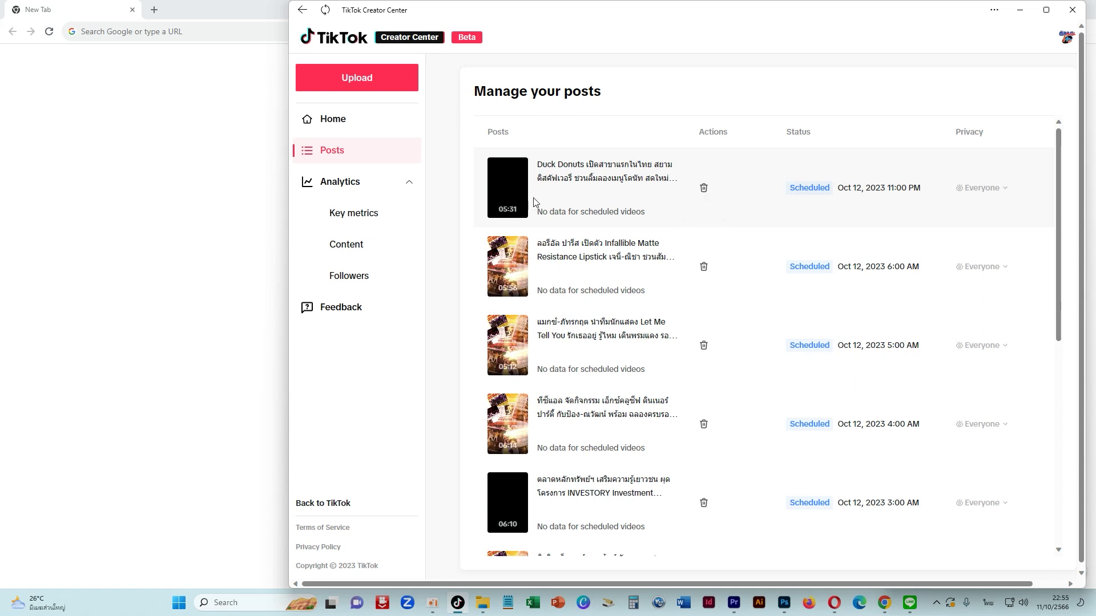
{"action": "left_click", "coordinate": [509, 188]}
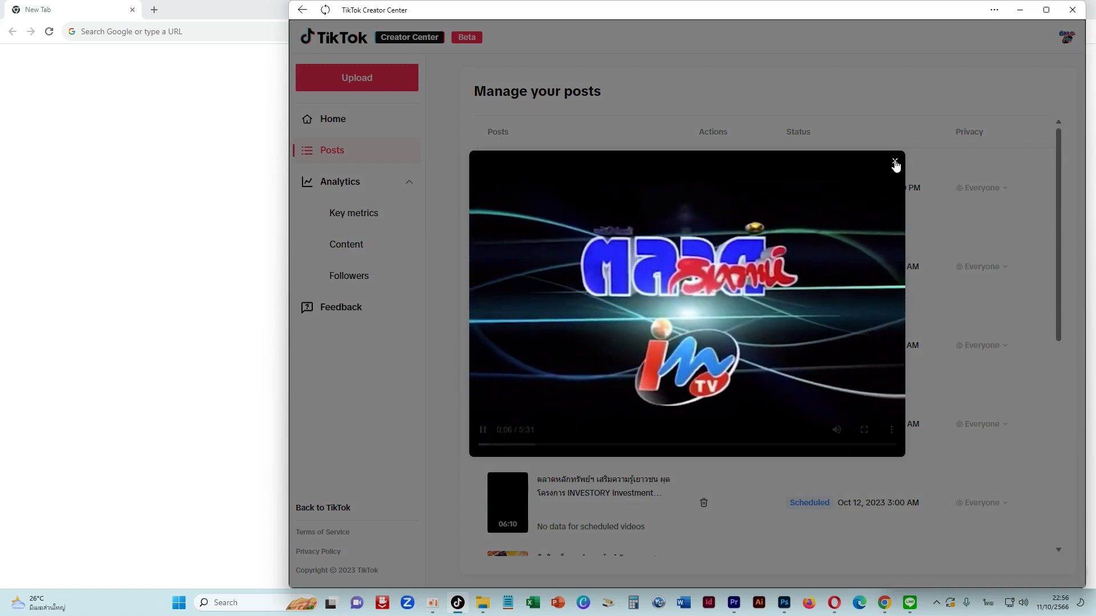
{"action": "left_click", "coordinate": [895, 163]}
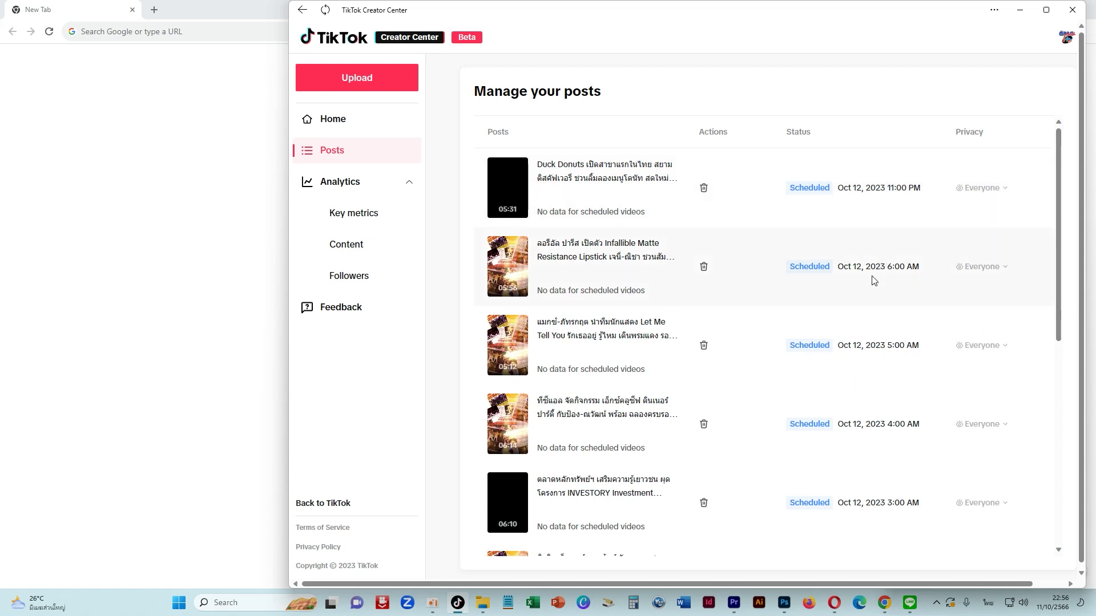
- Delete the scheduled INVESTORY Investment post from the posts list
{"action": "scroll", "coordinate": [872, 280], "scroll_direction": "down", "scroll_amount": 2}
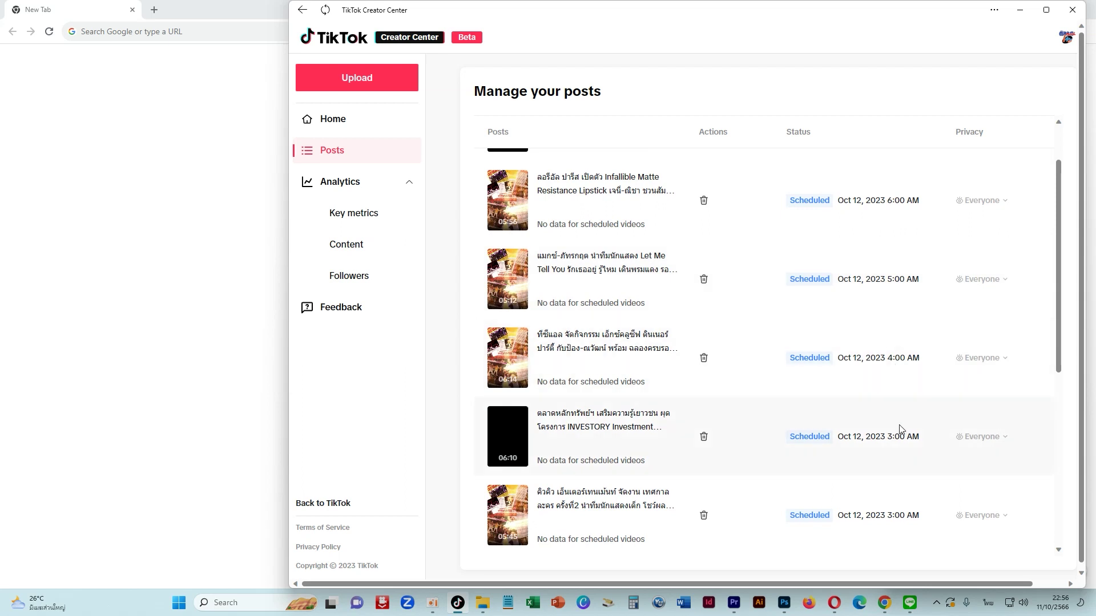
{"action": "scroll", "coordinate": [872, 441], "scroll_direction": "down", "scroll_amount": 1}
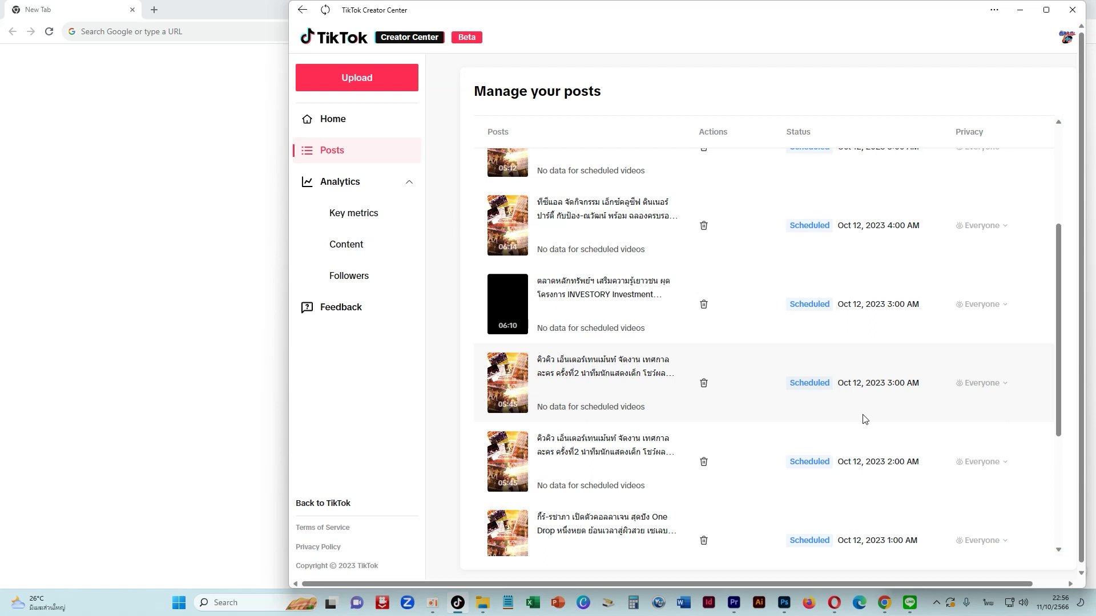
{"action": "scroll", "coordinate": [841, 426], "scroll_direction": "down", "scroll_amount": 2}
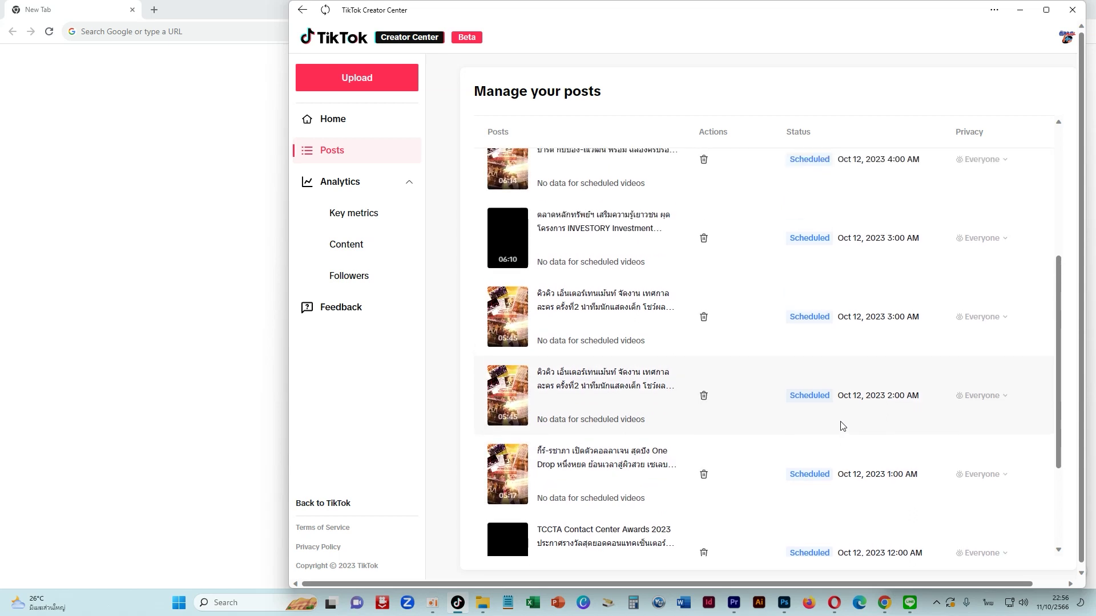
{"action": "left_click", "coordinate": [703, 241]}
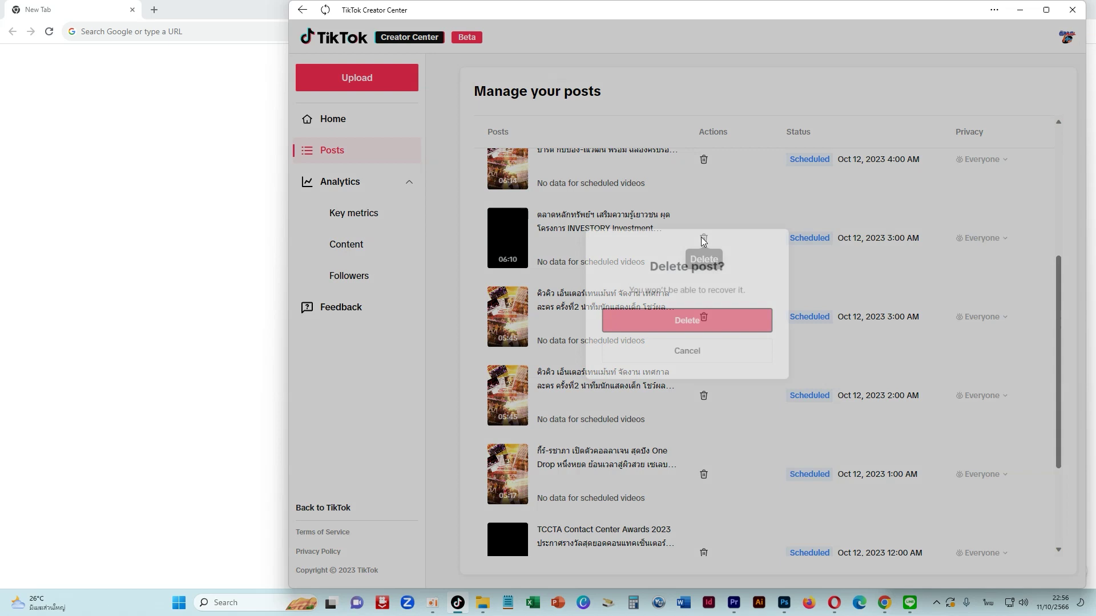
{"action": "left_click", "coordinate": [690, 321]}
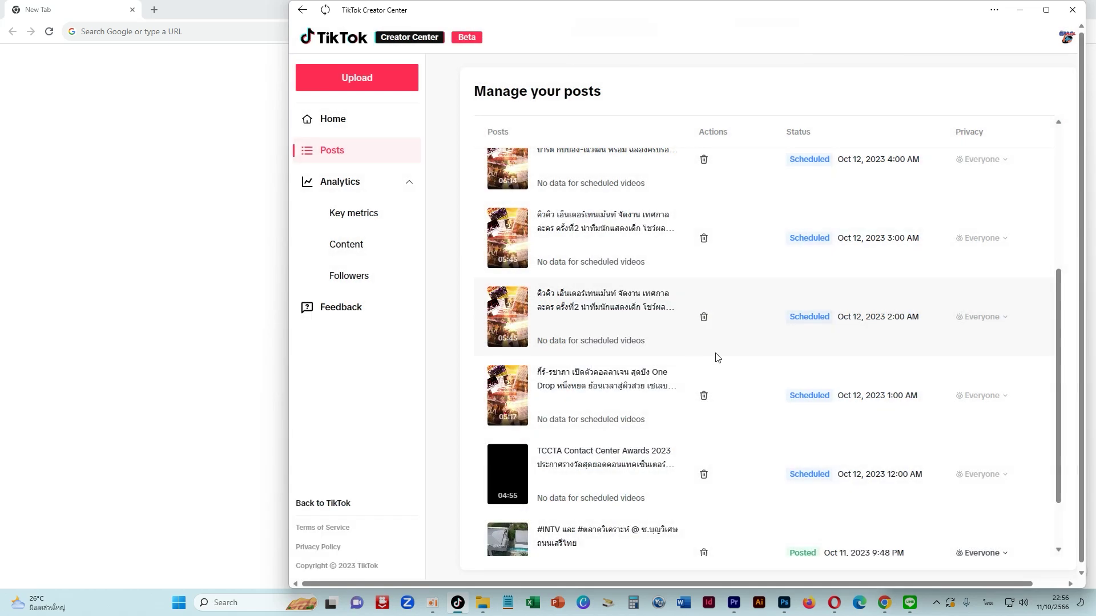
- Delete the scheduled Duck Donuts post from the posts list
{"action": "scroll", "coordinate": [718, 358], "scroll_direction": "up", "scroll_amount": 5}
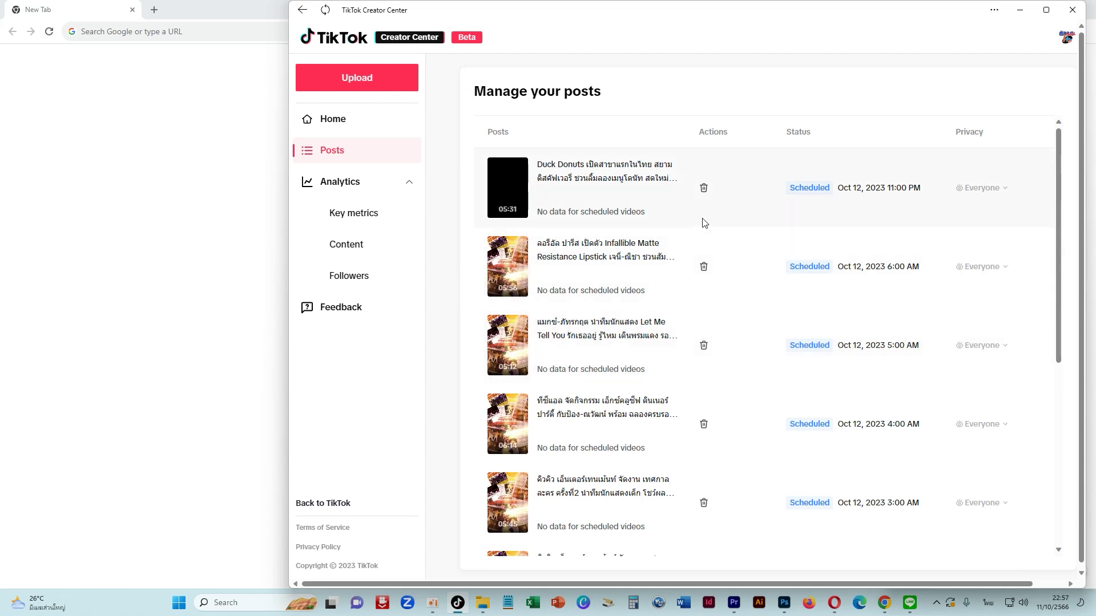
{"action": "left_click", "coordinate": [705, 189]}
{"action": "left_click", "coordinate": [692, 322]}
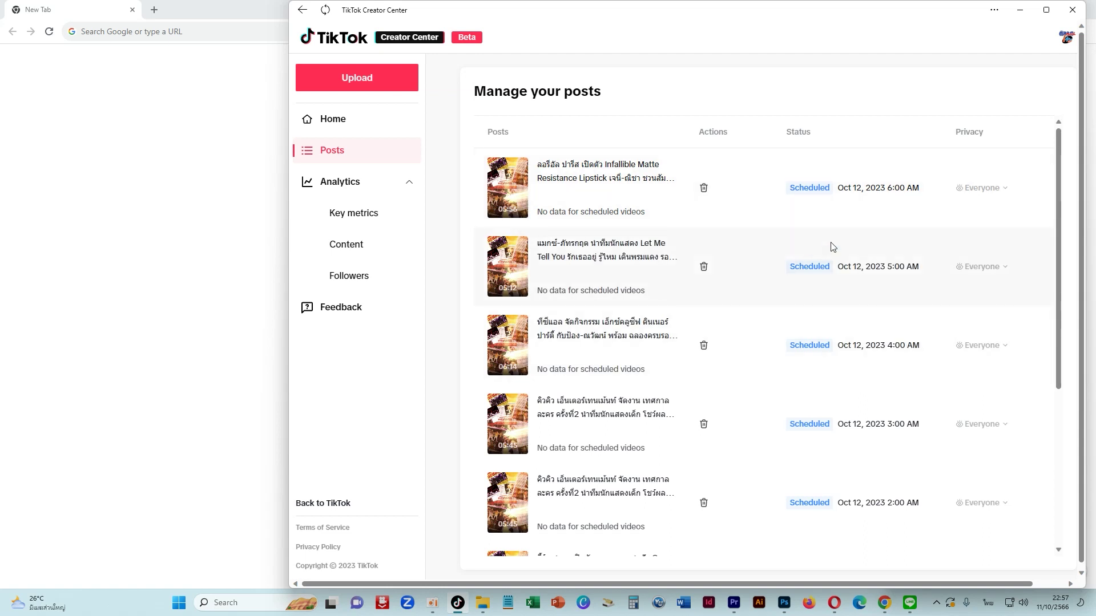
- Check the posting dates and times of the remaining scheduled posts
{"action": "scroll", "coordinate": [865, 294], "scroll_direction": "down", "scroll_amount": 1}
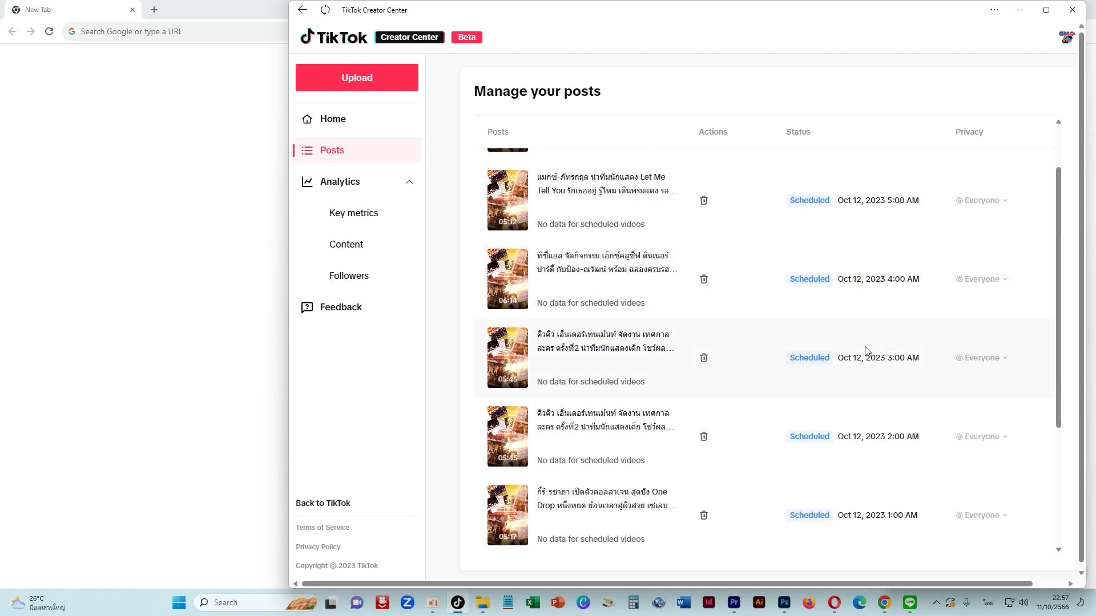
{"action": "scroll", "coordinate": [864, 351], "scroll_direction": "down", "scroll_amount": 2}
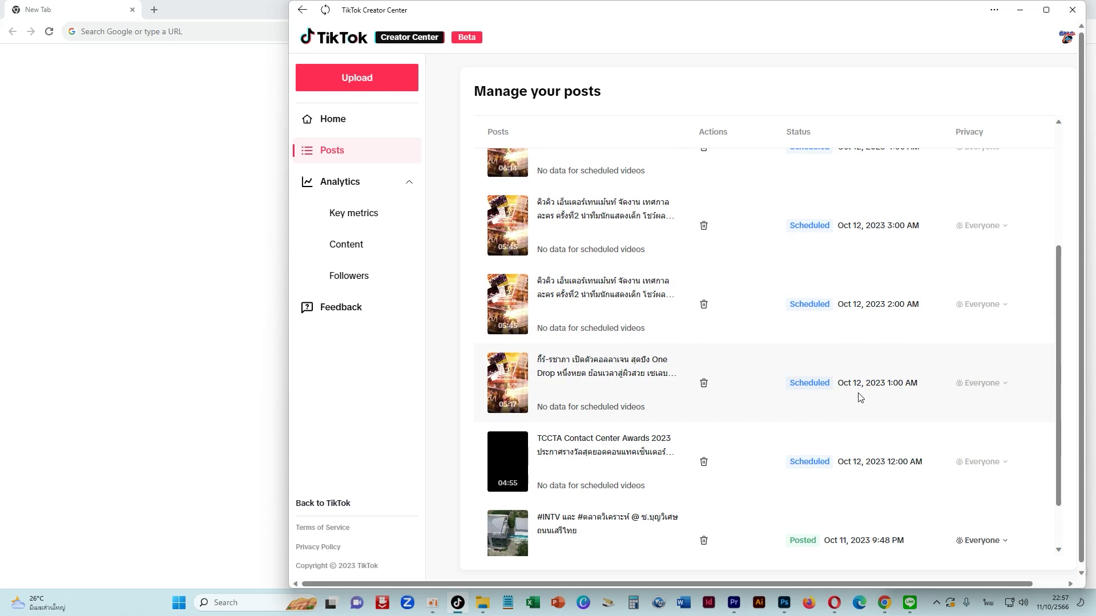
{"action": "scroll", "coordinate": [854, 395], "scroll_direction": "up", "scroll_amount": 2}
{"action": "scroll", "coordinate": [854, 395], "scroll_direction": "down", "scroll_amount": 2}
{"action": "scroll", "coordinate": [853, 394], "scroll_direction": "up", "scroll_amount": 1}
{"action": "scroll", "coordinate": [854, 394], "scroll_direction": "up", "scroll_amount": 2}
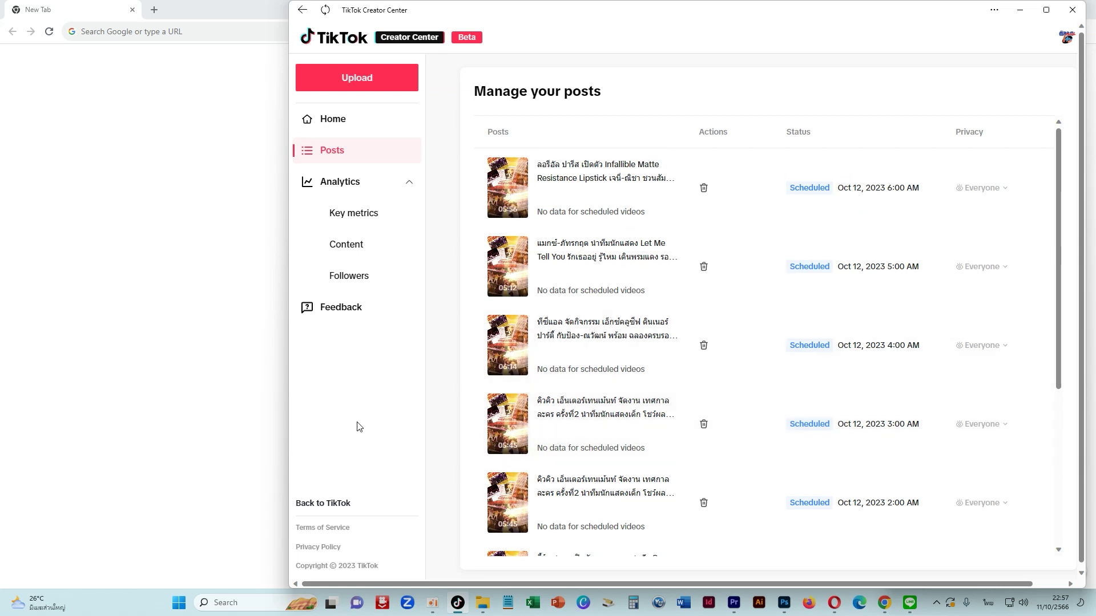
- Start a new upload with the INVESTORY Investment video from the Desktop
{"action": "left_click", "coordinate": [368, 81]}
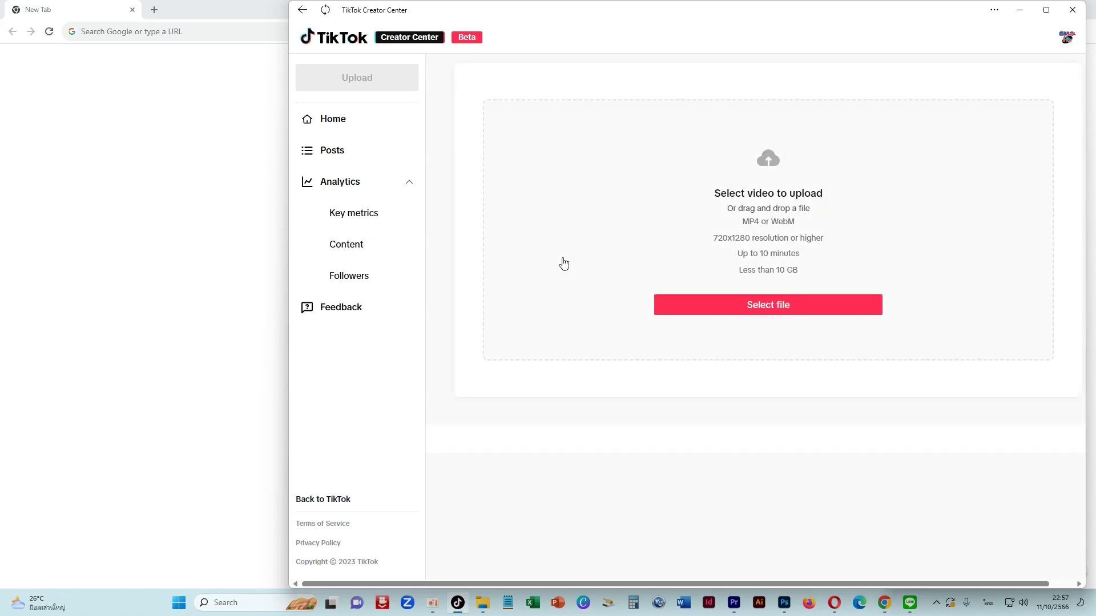
{"action": "left_click", "coordinate": [755, 304]}
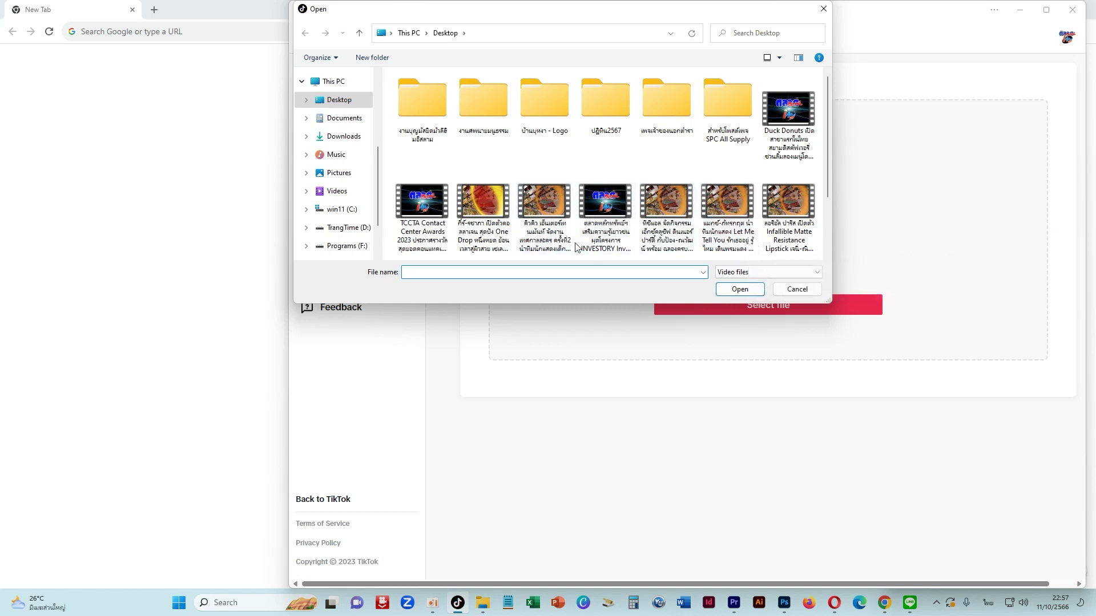
{"action": "double_click", "coordinate": [606, 212]}
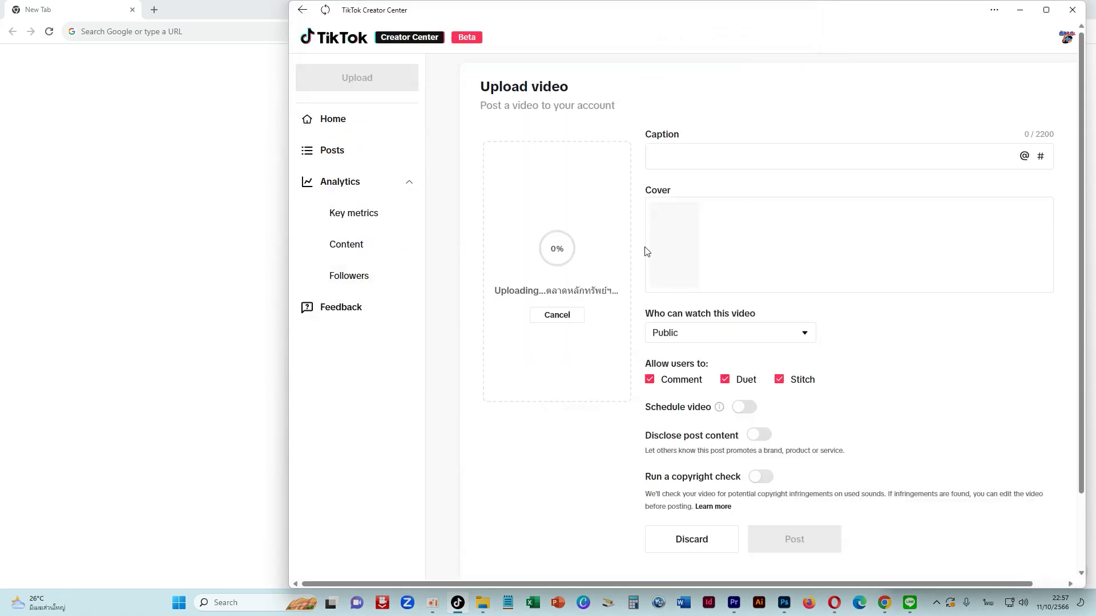
- Enable scheduling for the INVESTORY video, set it to 2023-10-12 at 07:00 and submit the scheduled post
{"action": "left_click", "coordinate": [747, 408]}
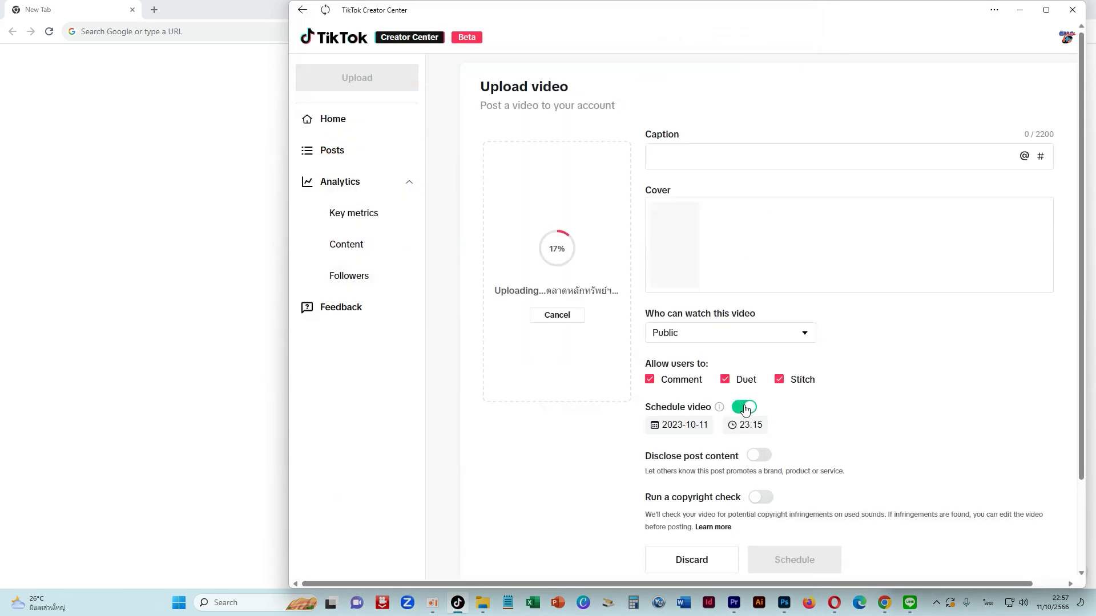
{"action": "left_click", "coordinate": [697, 427]}
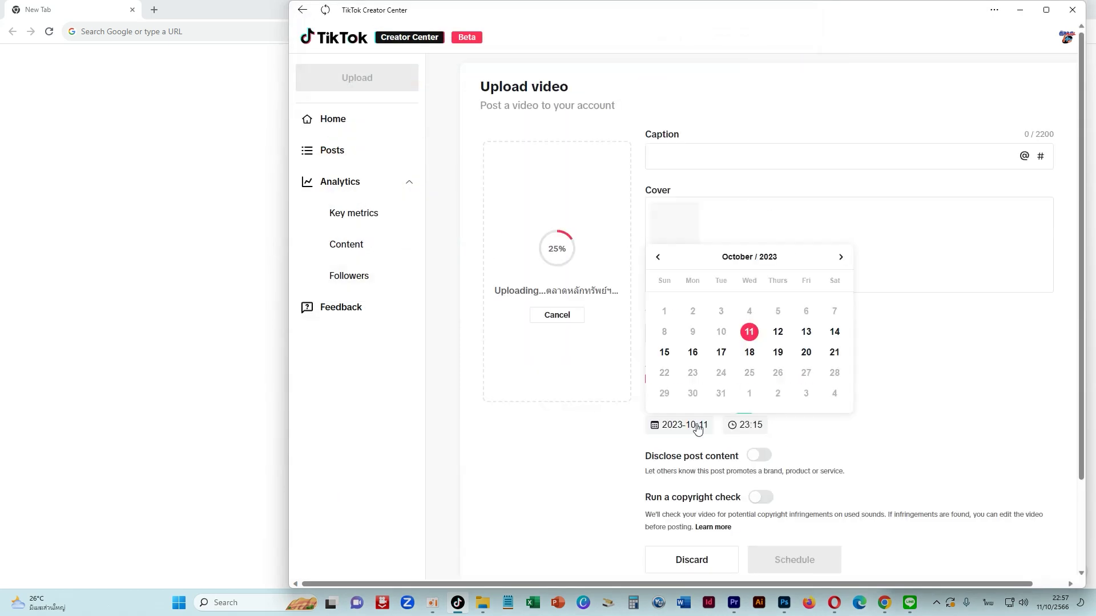
{"action": "left_click", "coordinate": [778, 333]}
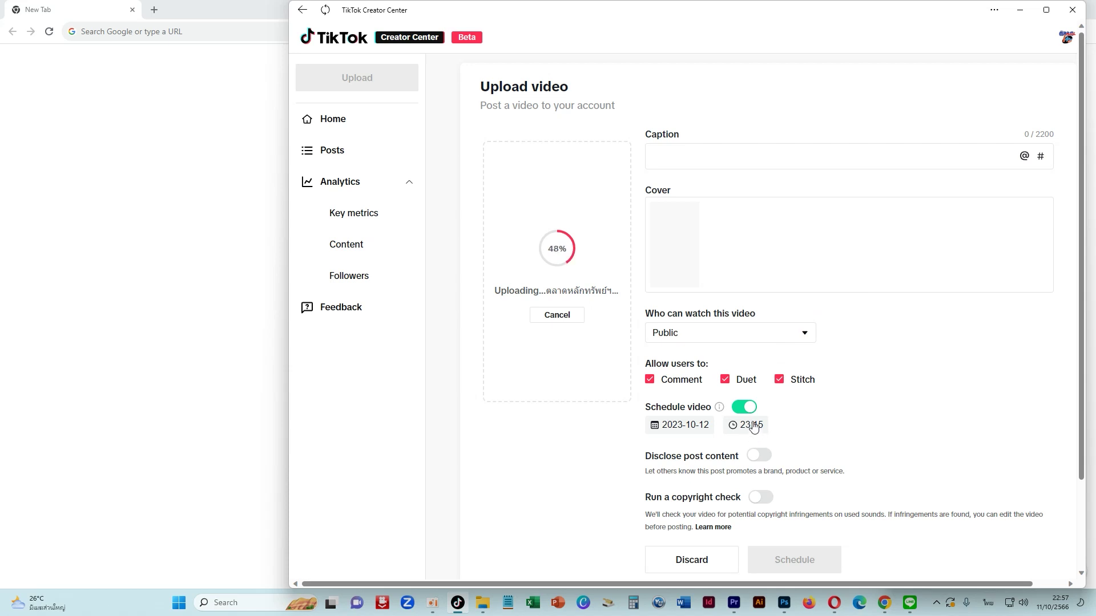
{"action": "left_click", "coordinate": [749, 427]}
{"action": "scroll", "coordinate": [754, 332], "scroll_direction": "up", "scroll_amount": 8}
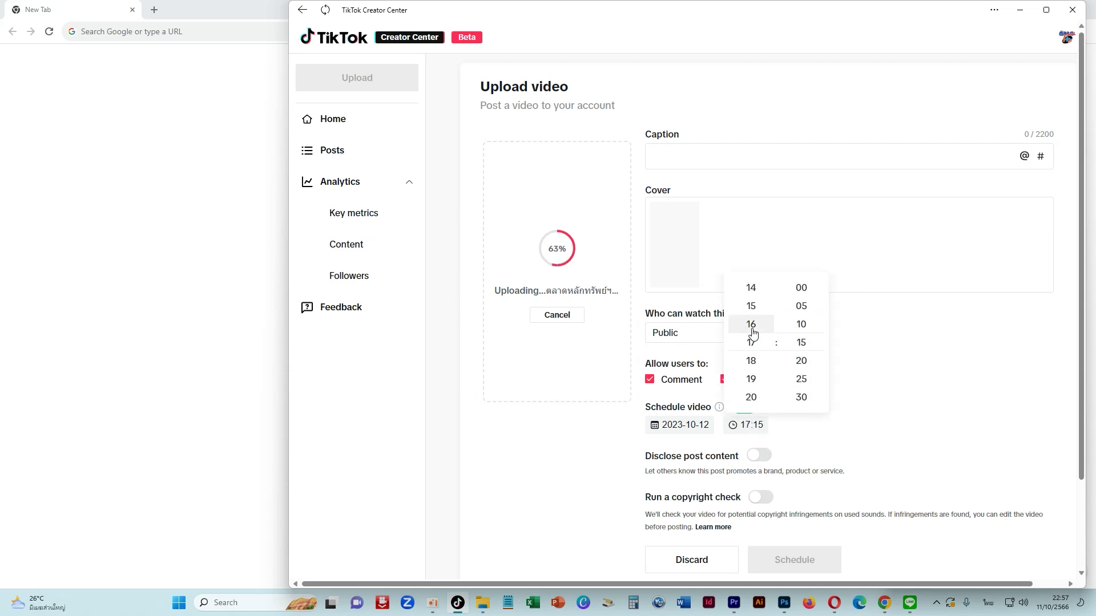
{"action": "scroll", "coordinate": [753, 333], "scroll_direction": "up", "scroll_amount": 4}
{"action": "left_click", "coordinate": [755, 290]}
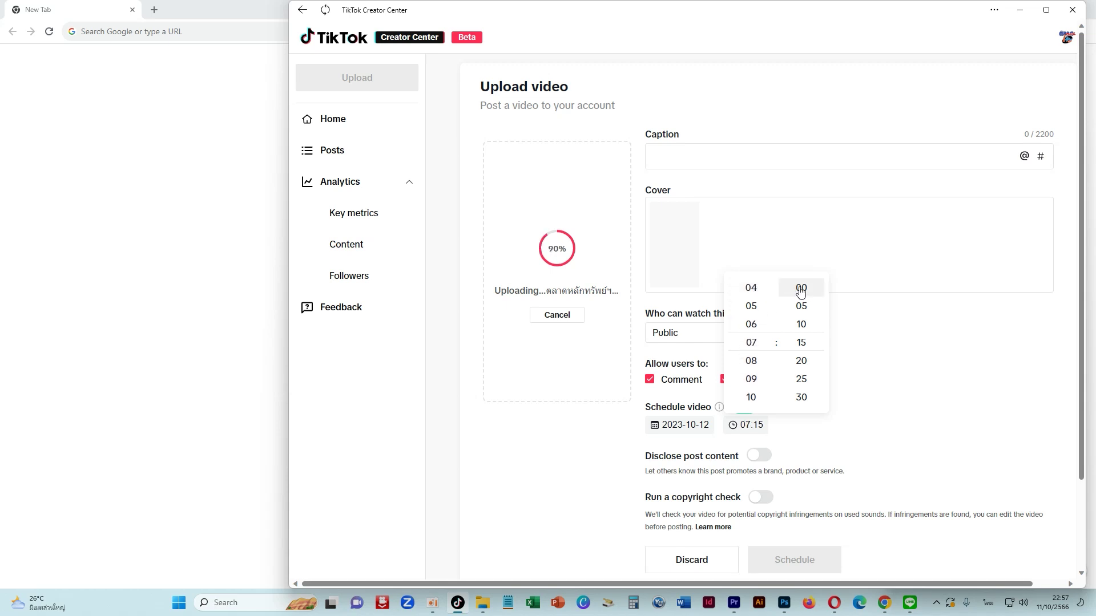
{"action": "left_click", "coordinate": [801, 288]}
{"action": "left_click", "coordinate": [861, 386]}
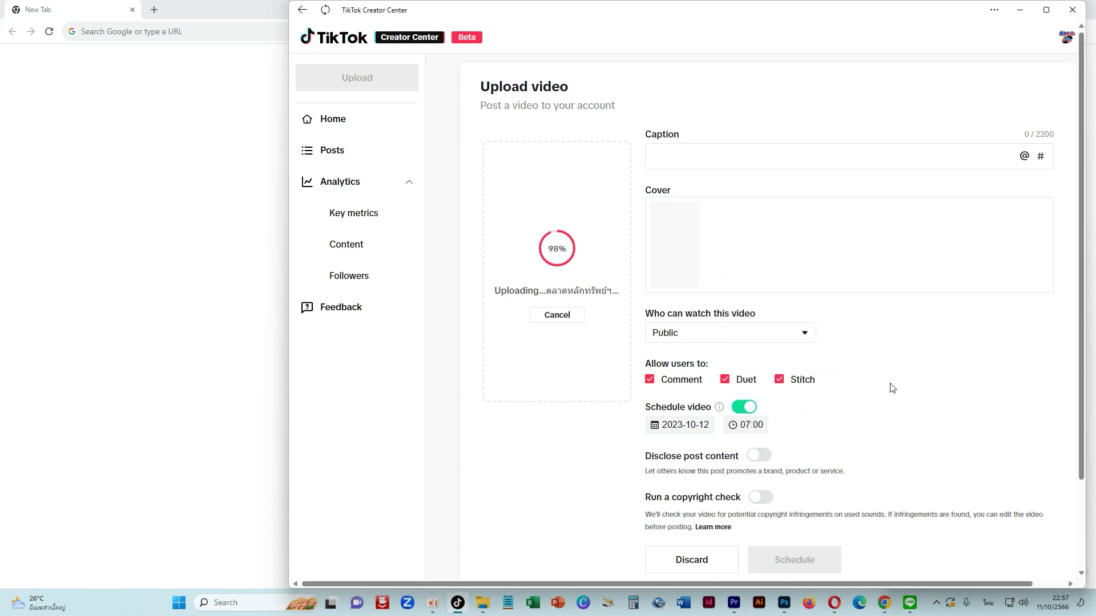
{"action": "scroll", "coordinate": [888, 385], "scroll_direction": "down", "scroll_amount": 2}
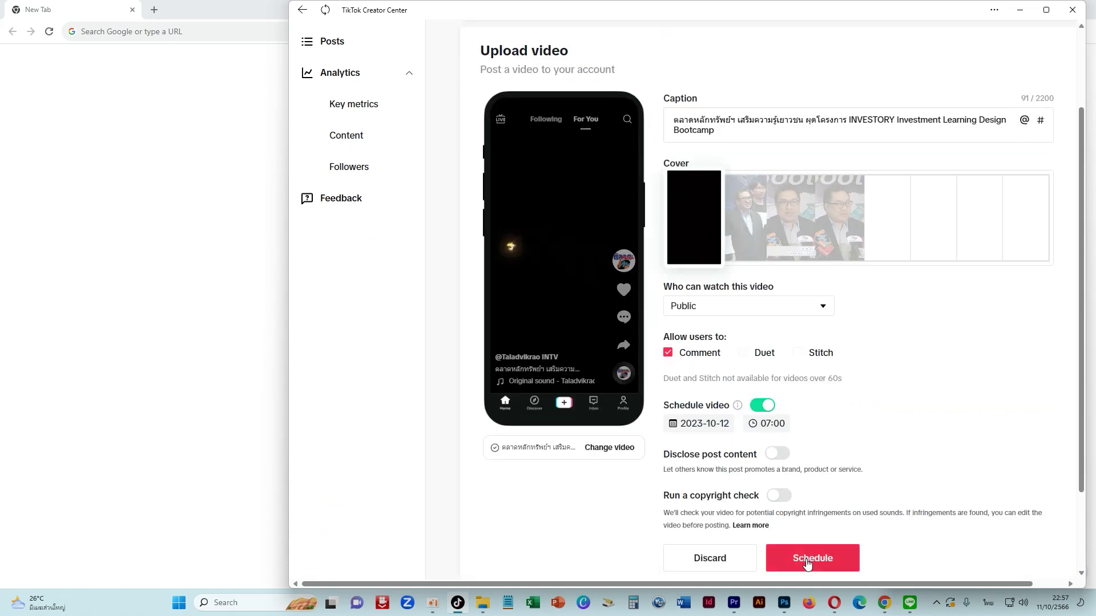
{"action": "left_click", "coordinate": [807, 564]}
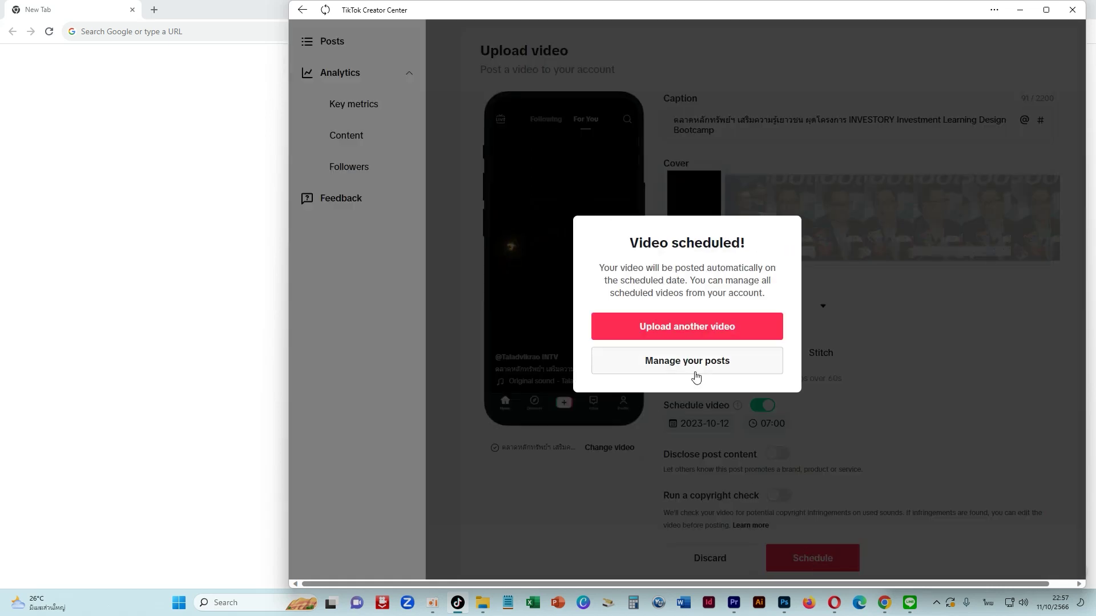
- Start another upload with the Duck Donuts video from the Desktop
{"action": "left_click", "coordinate": [689, 327]}
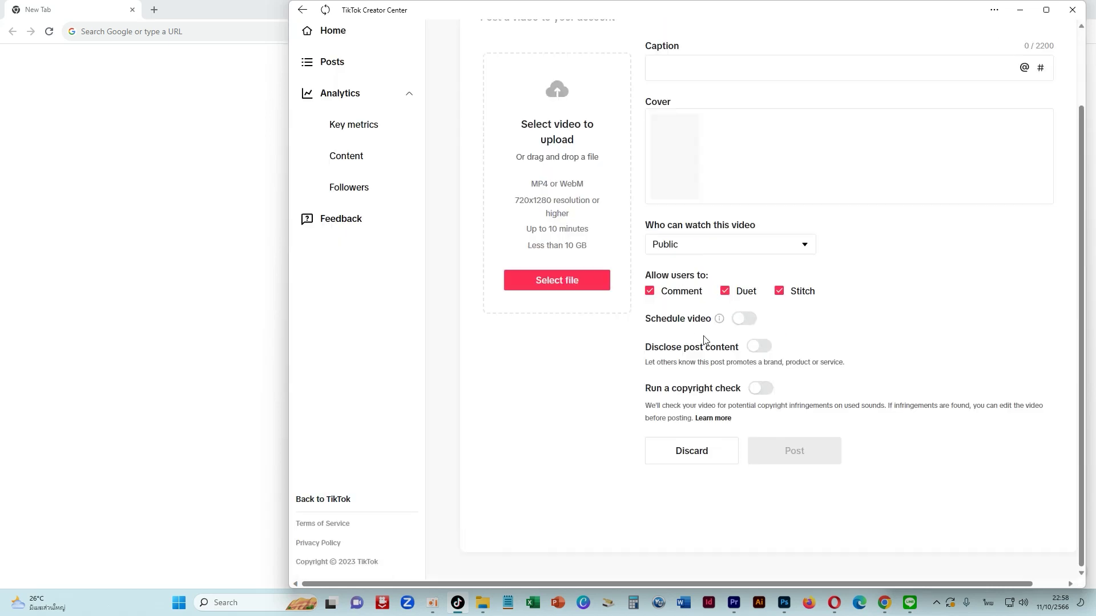
{"action": "left_click", "coordinate": [585, 285]}
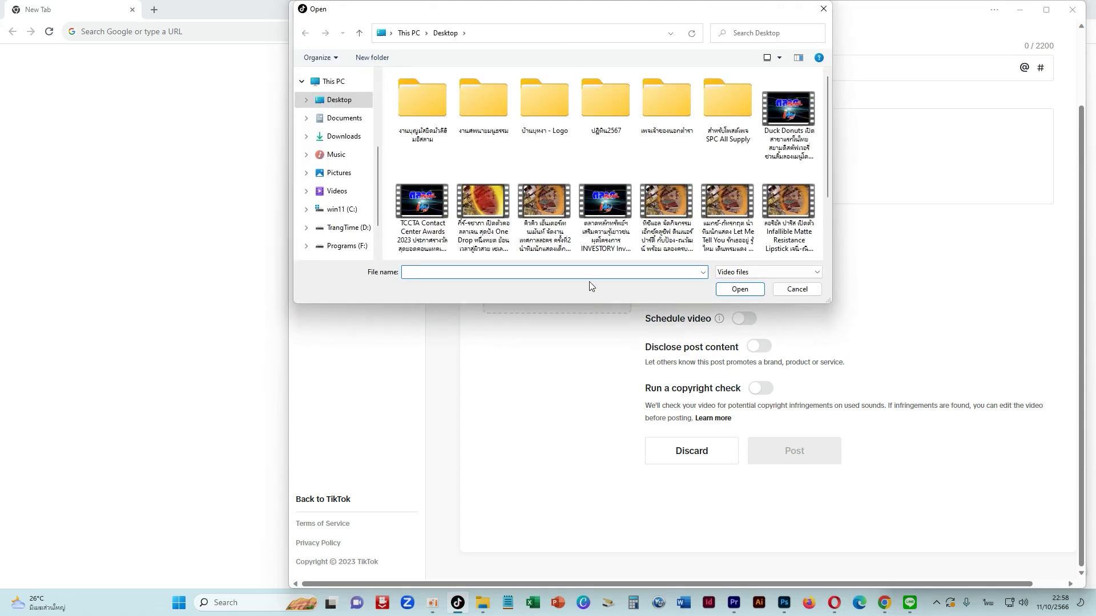
{"action": "double_click", "coordinate": [779, 108]}
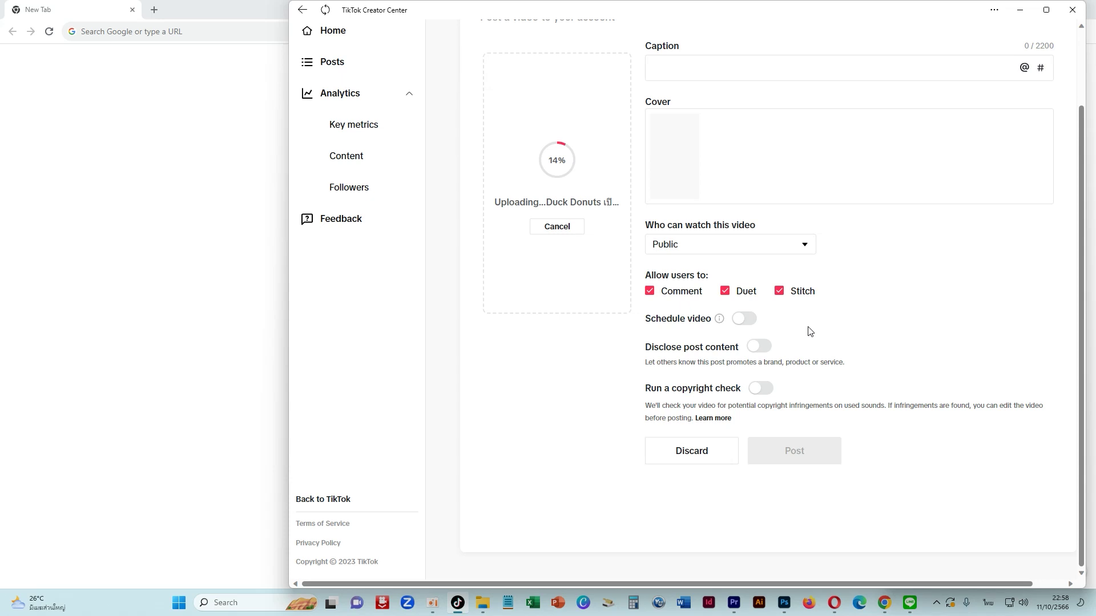
- Enable scheduling for the Duck Donuts video and set it to 2023-10-12 at 08:00
{"action": "left_click", "coordinate": [744, 319]}
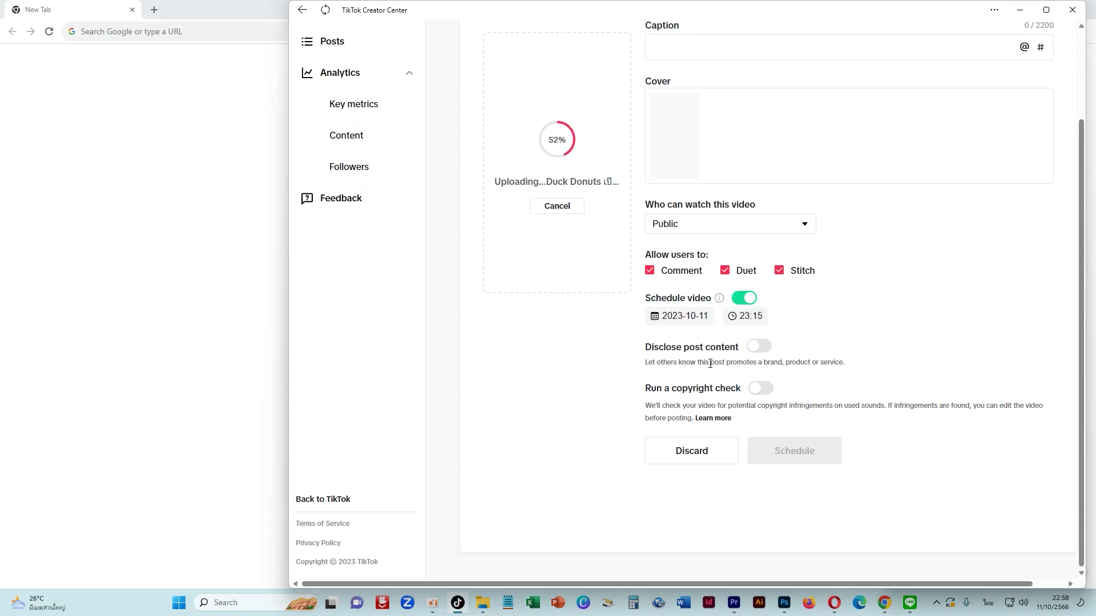
{"action": "left_click", "coordinate": [685, 318]}
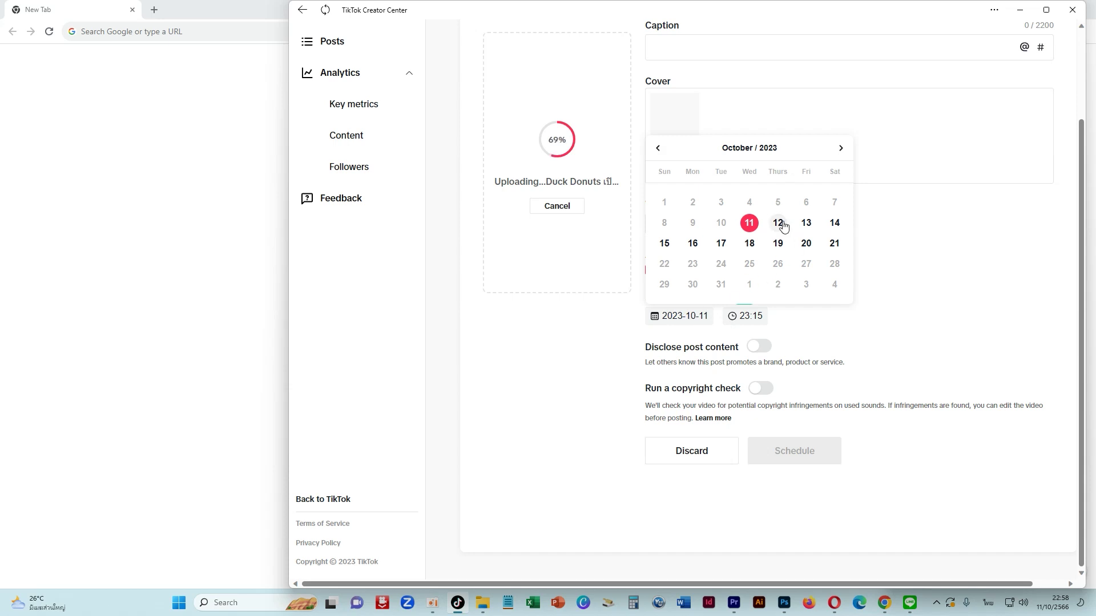
{"action": "left_click", "coordinate": [778, 223]}
{"action": "left_click", "coordinate": [757, 317]}
{"action": "scroll", "coordinate": [760, 252], "scroll_direction": "up", "scroll_amount": 5}
{"action": "scroll", "coordinate": [761, 252], "scroll_direction": "up", "scroll_amount": 1}
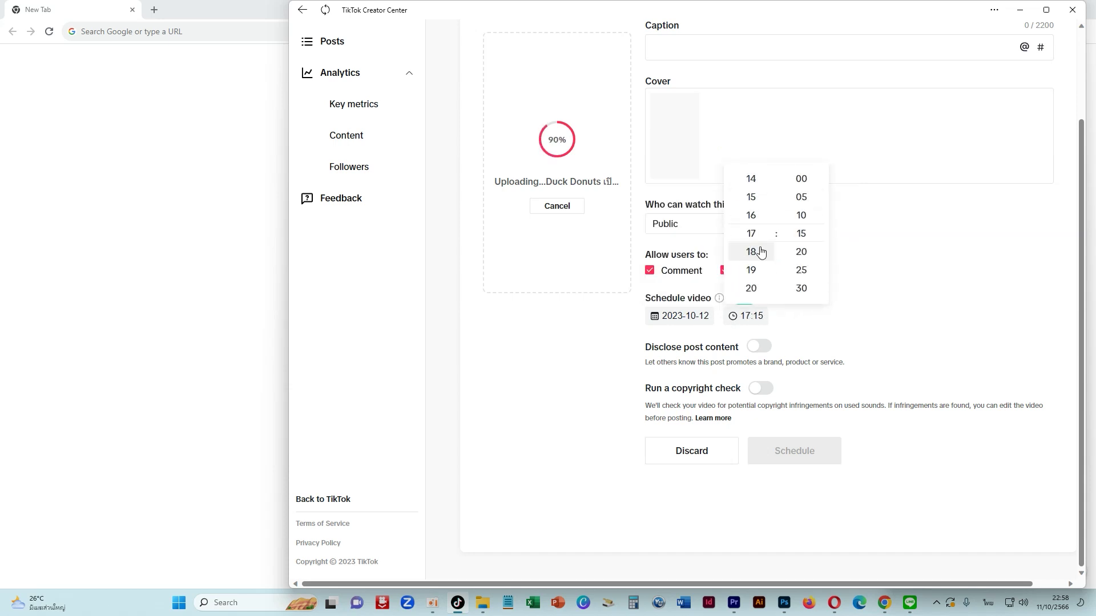
{"action": "scroll", "coordinate": [761, 251], "scroll_direction": "up", "scroll_amount": 4}
{"action": "scroll", "coordinate": [761, 252], "scroll_direction": "up", "scroll_amount": 3}
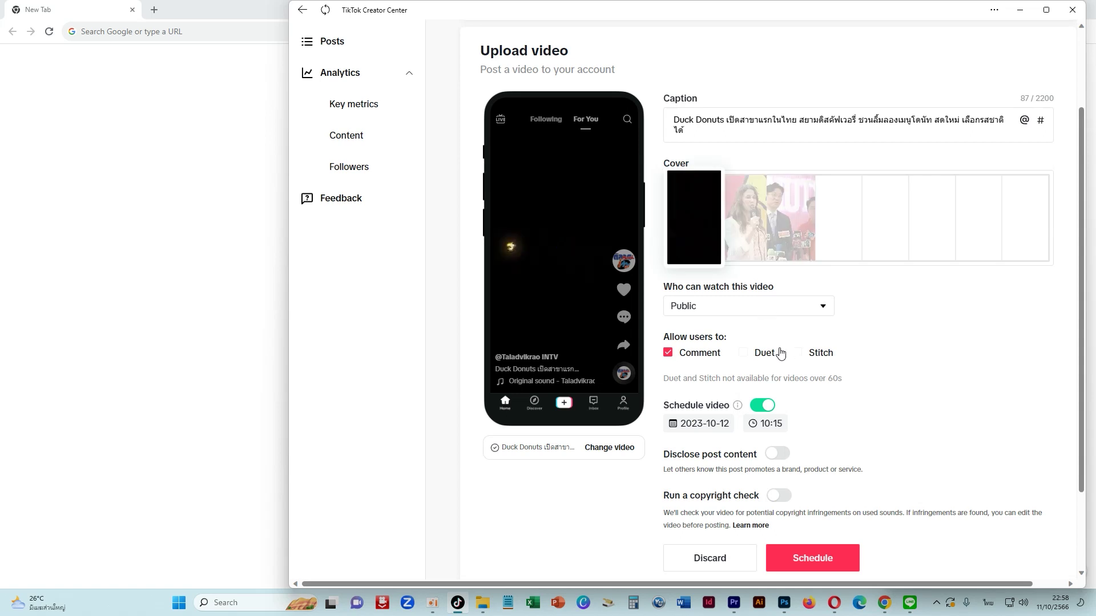
{"action": "left_click", "coordinate": [768, 427]}
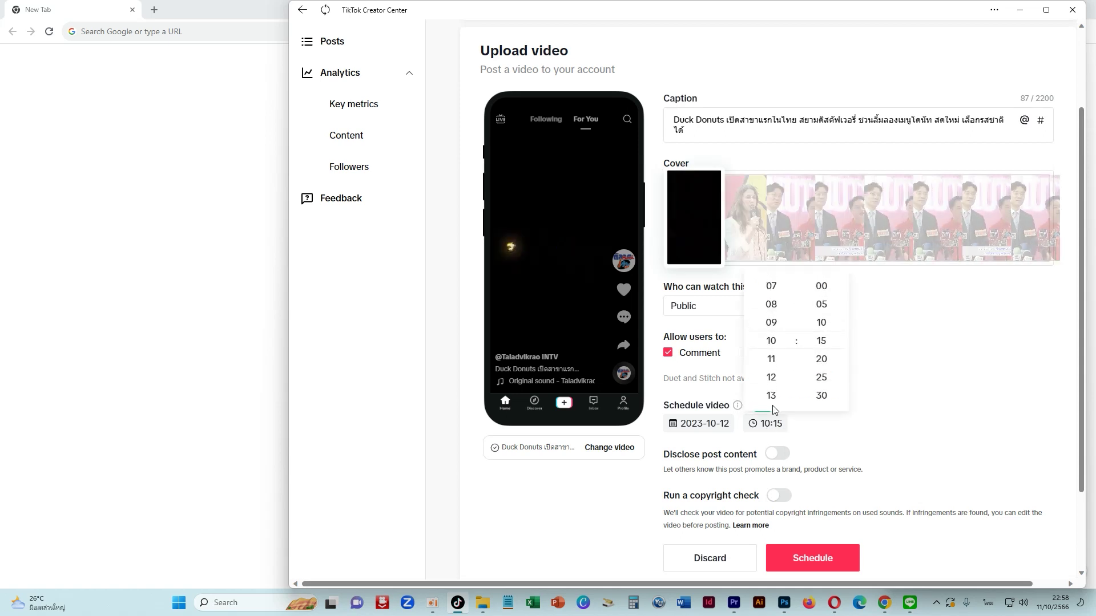
{"action": "left_click", "coordinate": [771, 308]}
{"action": "left_click", "coordinate": [821, 287]}
- Try to submit the Duck Donuts video as a scheduled post
{"action": "left_click", "coordinate": [815, 559]}
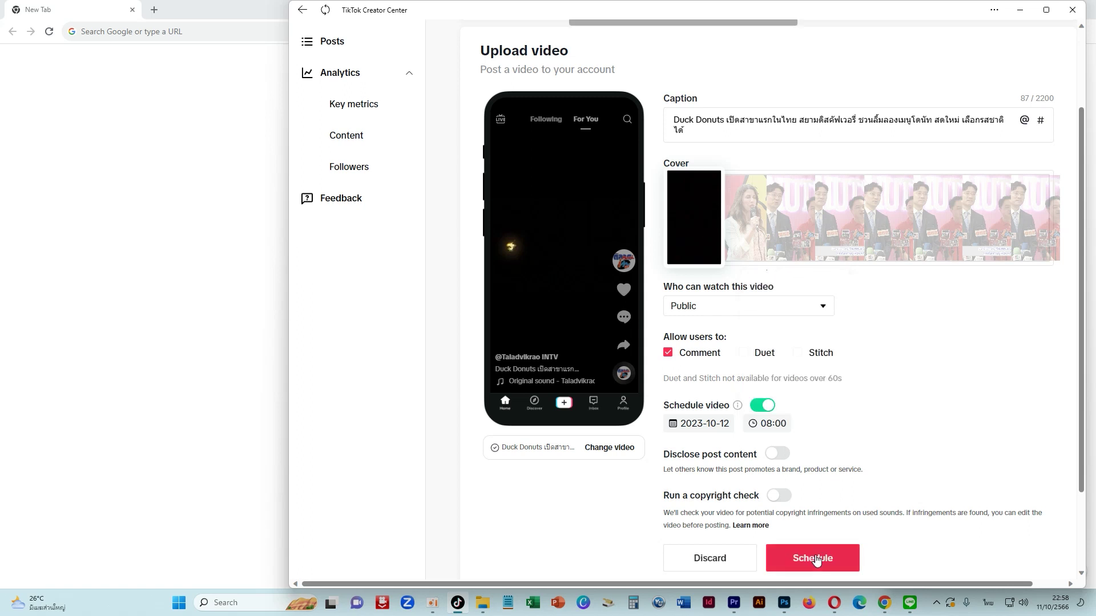
{"action": "left_click", "coordinate": [815, 559]}
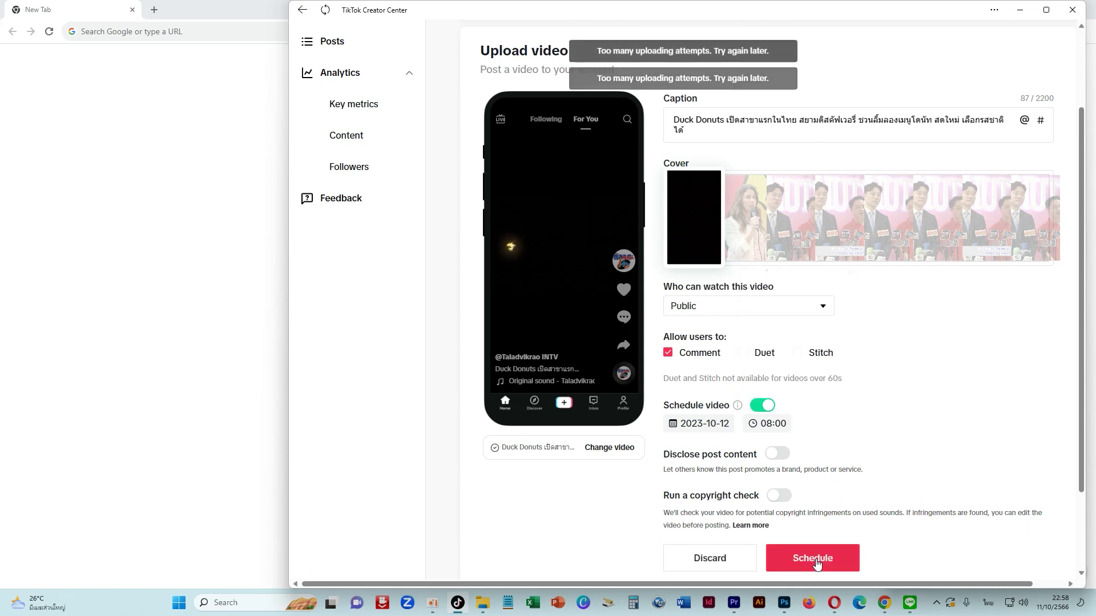
{"action": "left_click", "coordinate": [816, 560]}
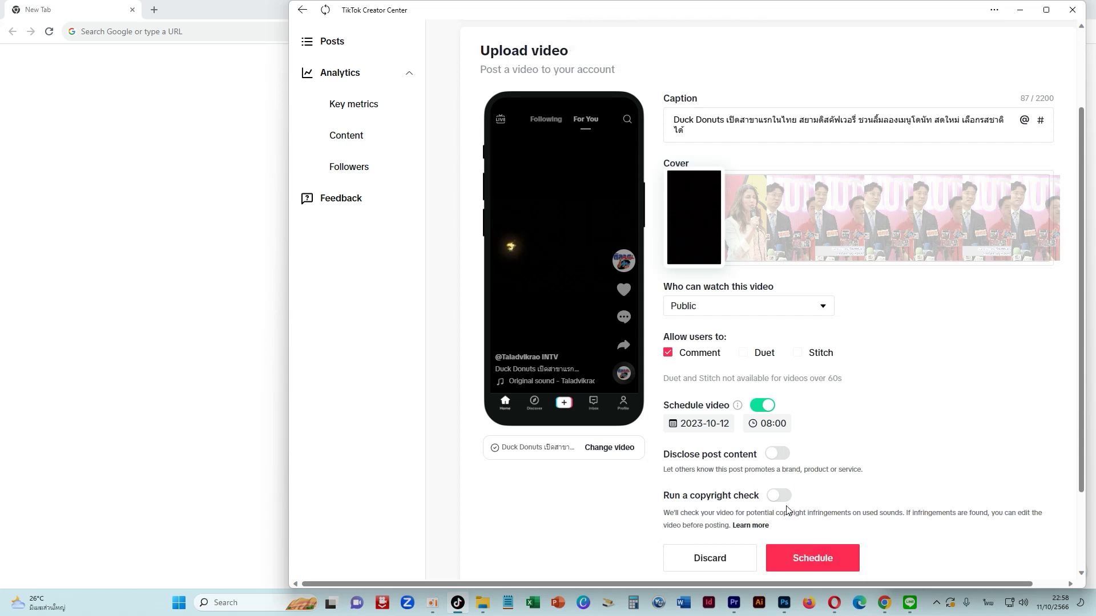
- Change the Duck Donuts video's scheduled time to 07:00 and try to submit it again
{"action": "scroll", "coordinate": [776, 502], "scroll_direction": "down", "scroll_amount": 2}
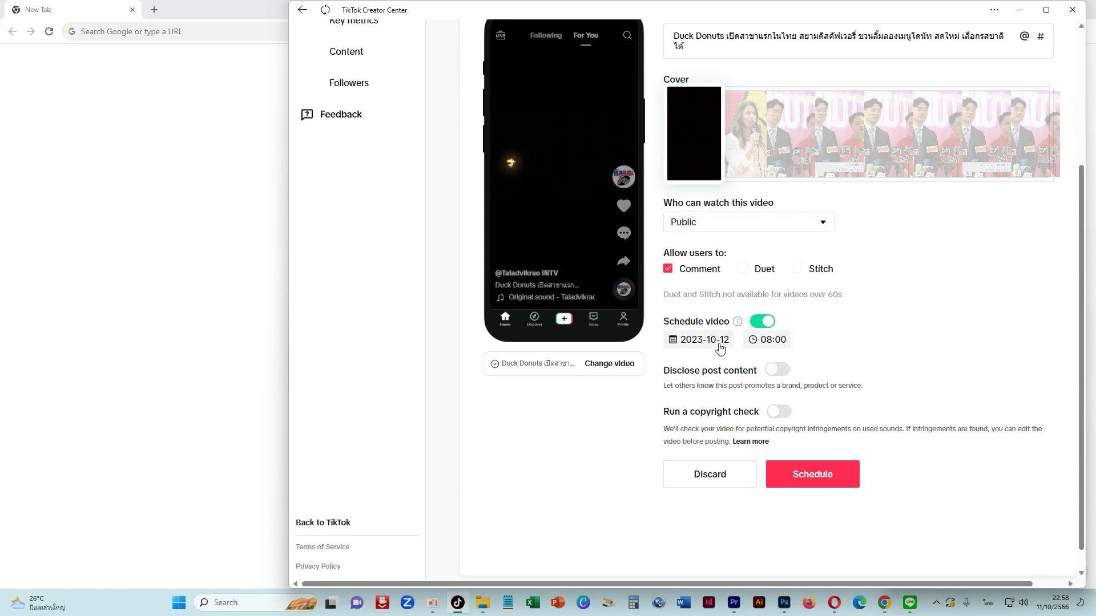
{"action": "left_click", "coordinate": [771, 342]}
{"action": "left_click", "coordinate": [775, 239]}
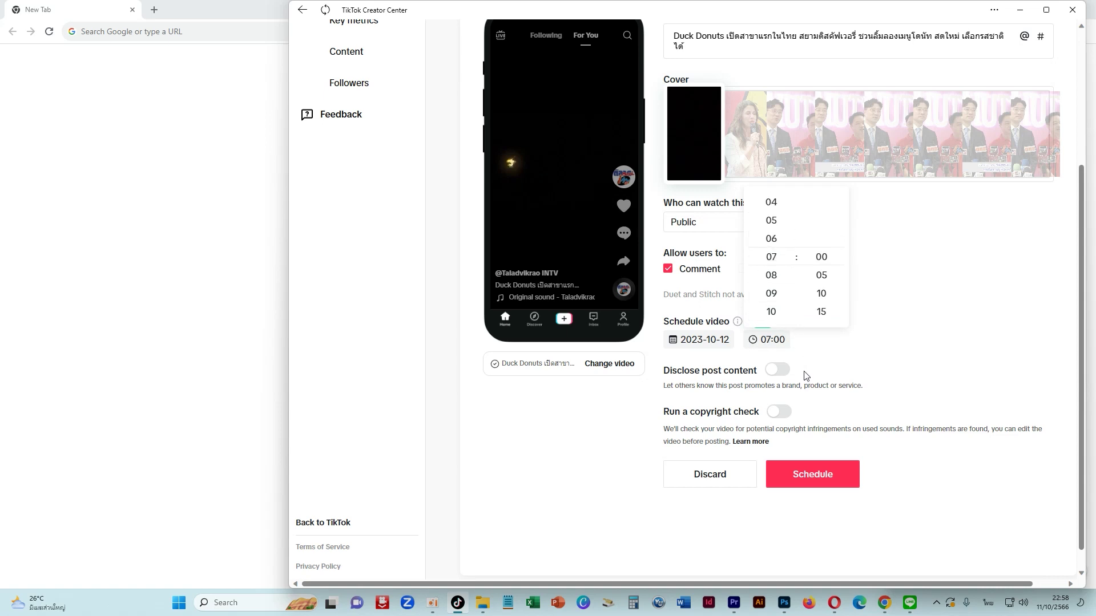
{"action": "left_click", "coordinate": [800, 473]}
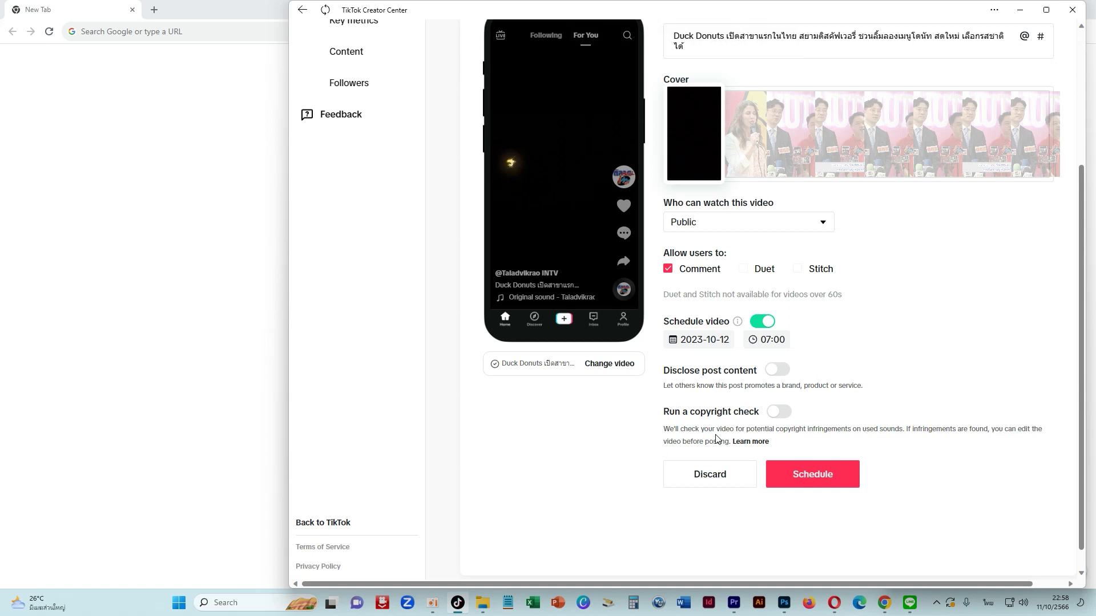
- Discard the Duck Donuts post along with its edits
{"action": "scroll", "coordinate": [718, 438], "scroll_direction": "up", "scroll_amount": 2}
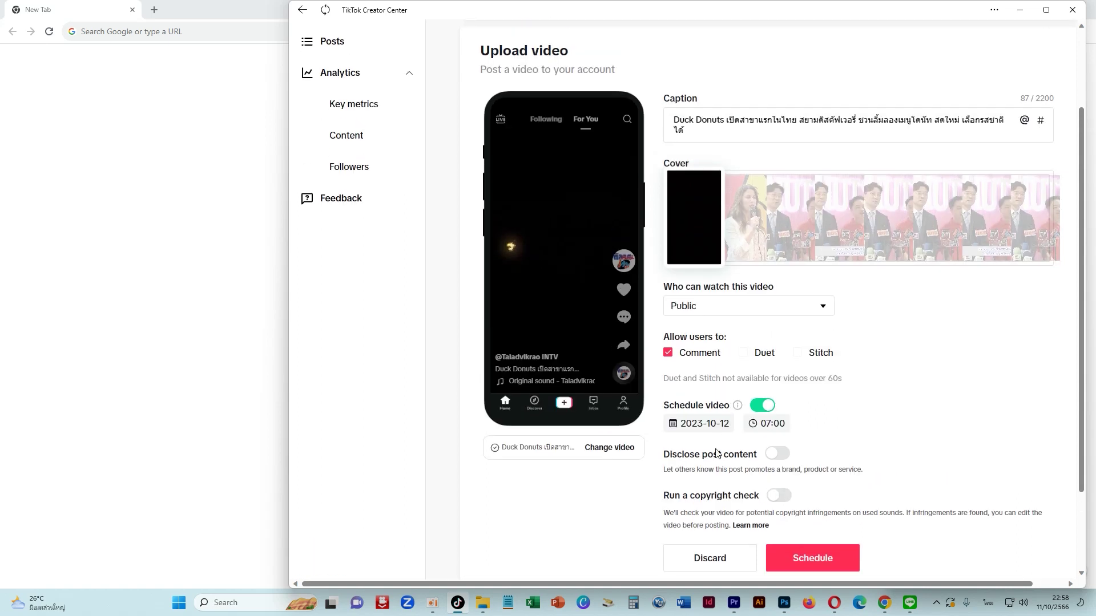
{"action": "left_click", "coordinate": [714, 556]}
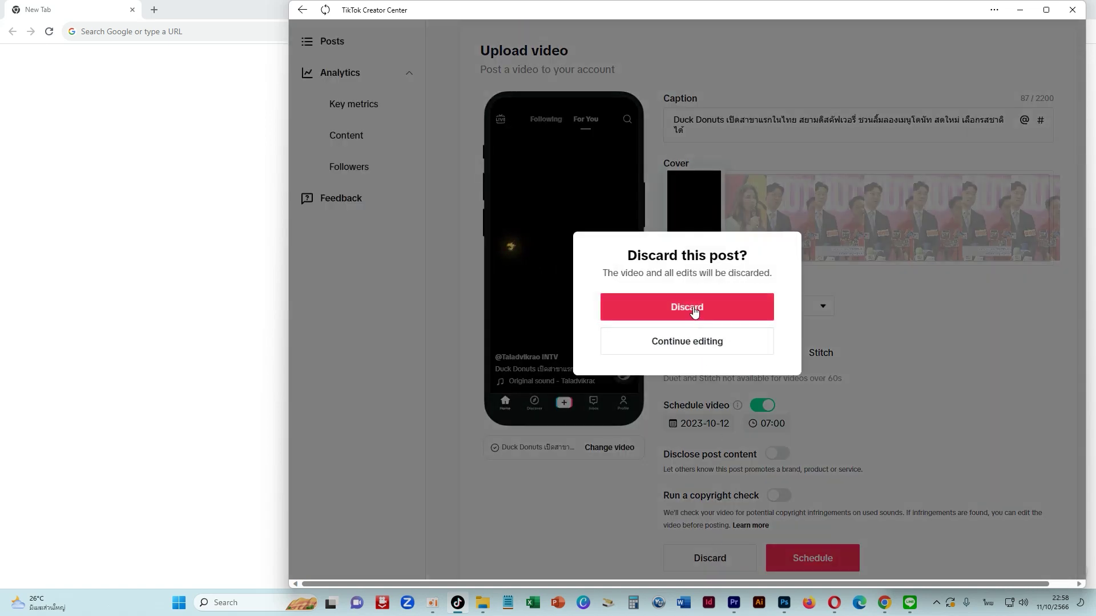
{"action": "left_click", "coordinate": [694, 310]}
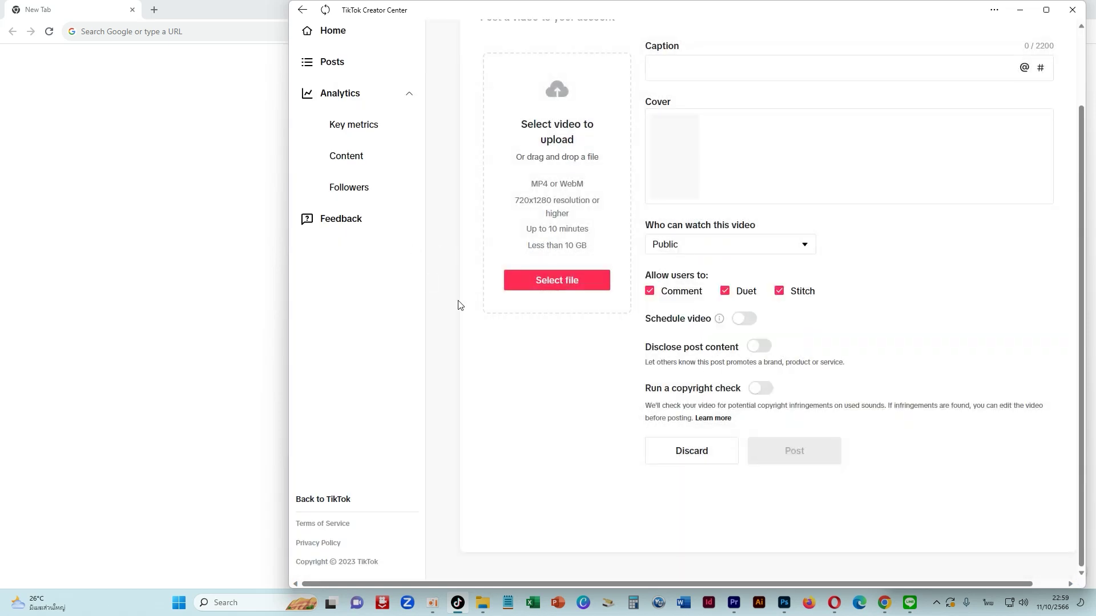
- Review the scheduled dates and times of all entries in the account's posts list
{"action": "left_click", "coordinate": [340, 63]}
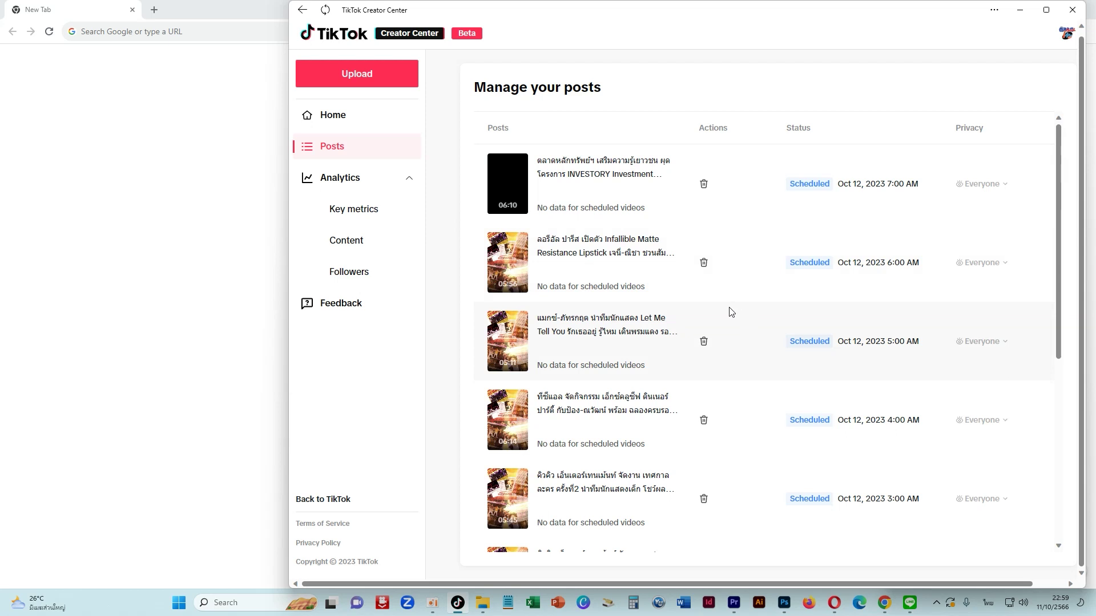
{"action": "scroll", "coordinate": [731, 312], "scroll_direction": "down", "scroll_amount": 1}
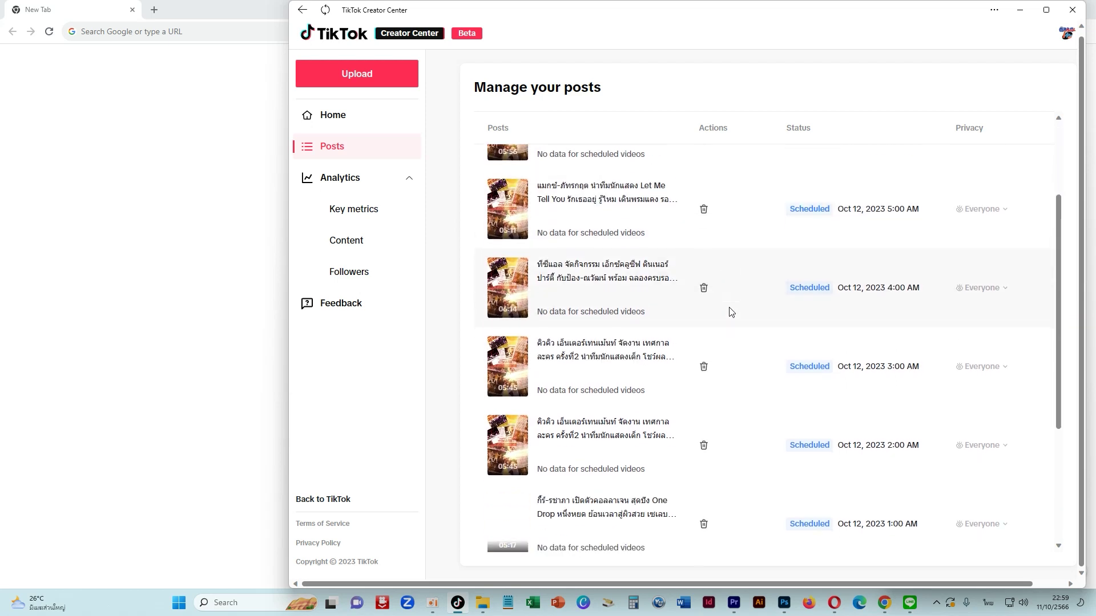
{"action": "scroll", "coordinate": [732, 312], "scroll_direction": "down", "scroll_amount": 3}
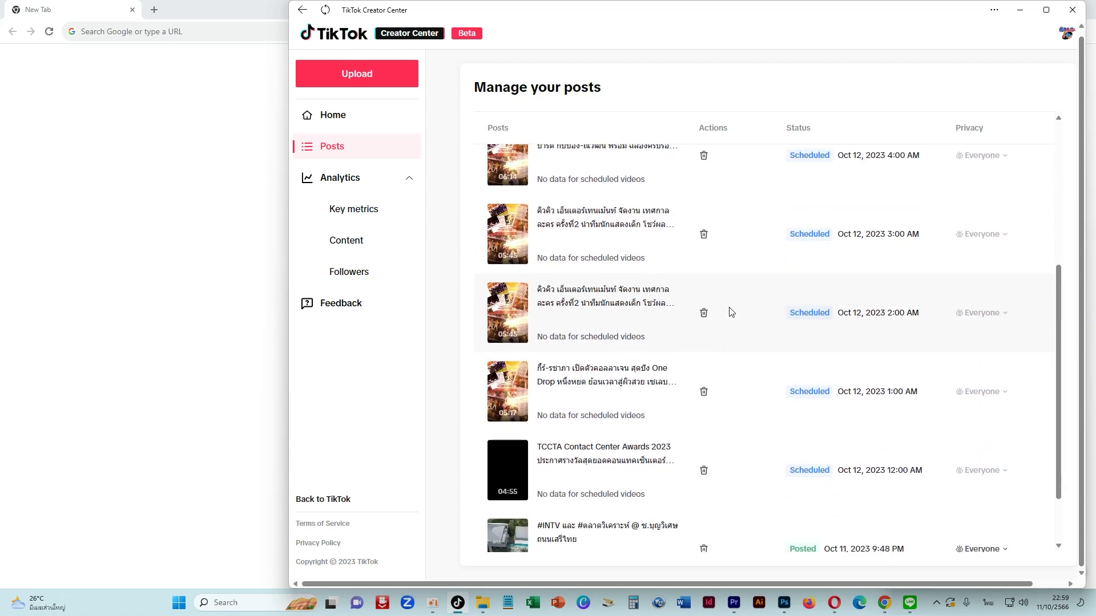
{"action": "scroll", "coordinate": [731, 311], "scroll_direction": "down", "scroll_amount": 1}
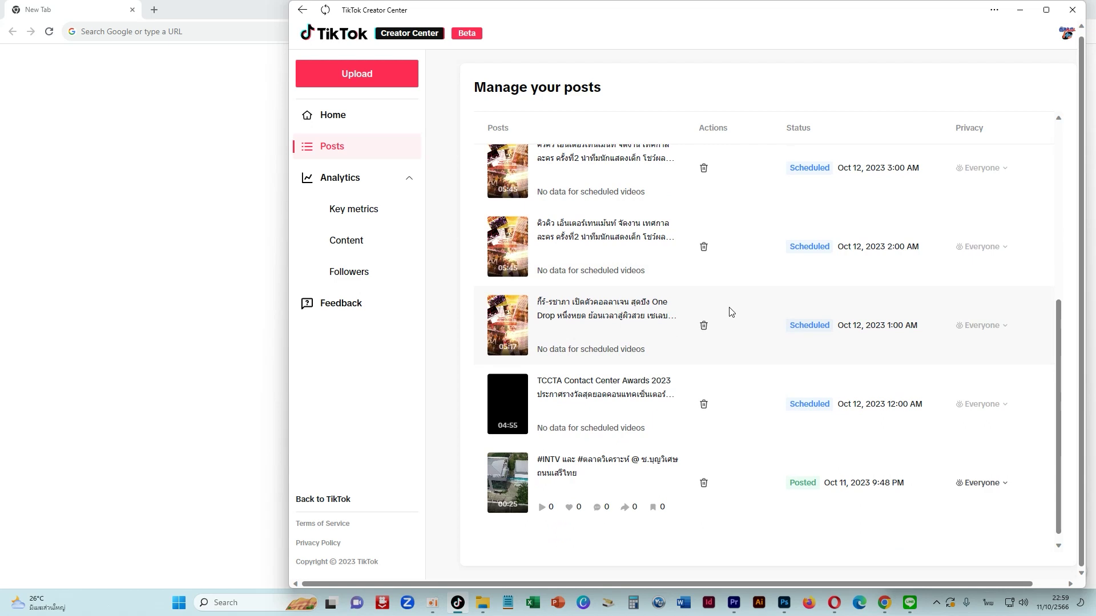
{"action": "scroll", "coordinate": [731, 311], "scroll_direction": "up", "scroll_amount": 5}
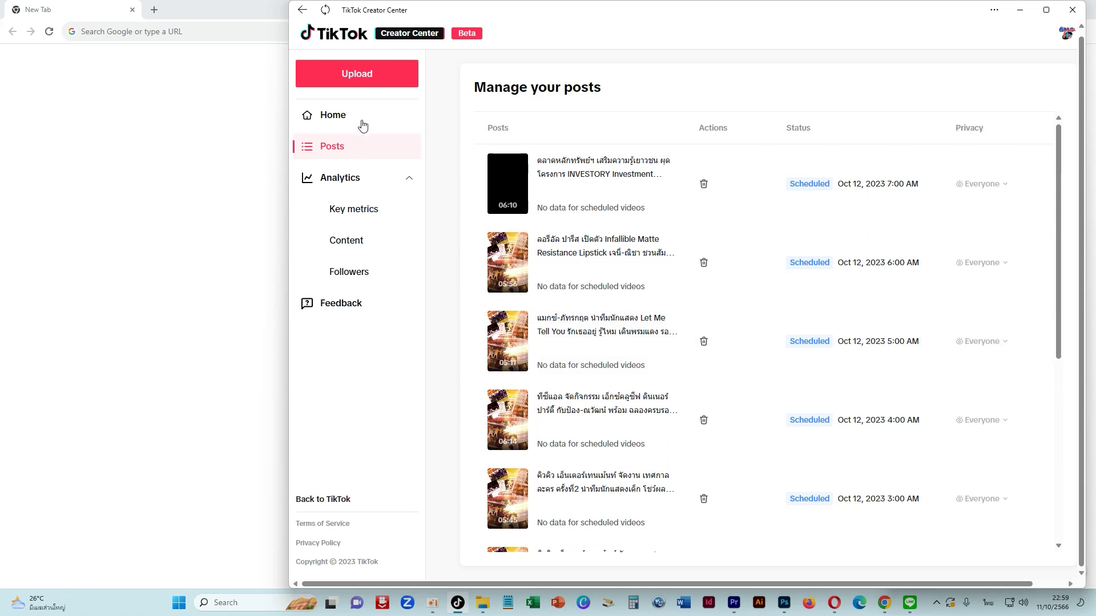
- Start a new upload using the Duck Donuts video file from the Desktop
{"action": "left_click", "coordinate": [364, 78]}
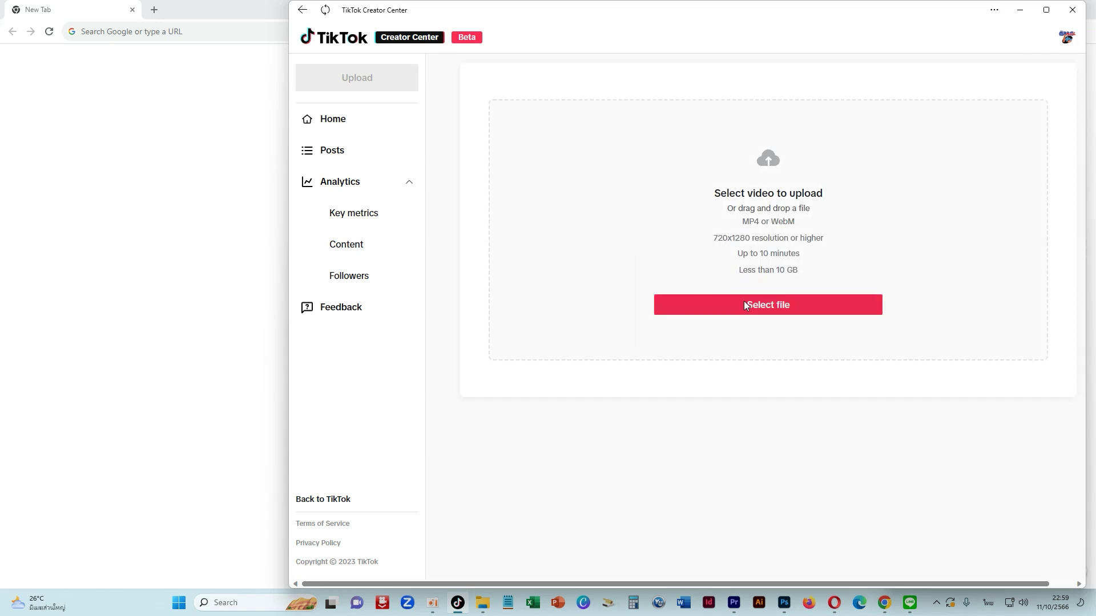
{"action": "left_click", "coordinate": [744, 305]}
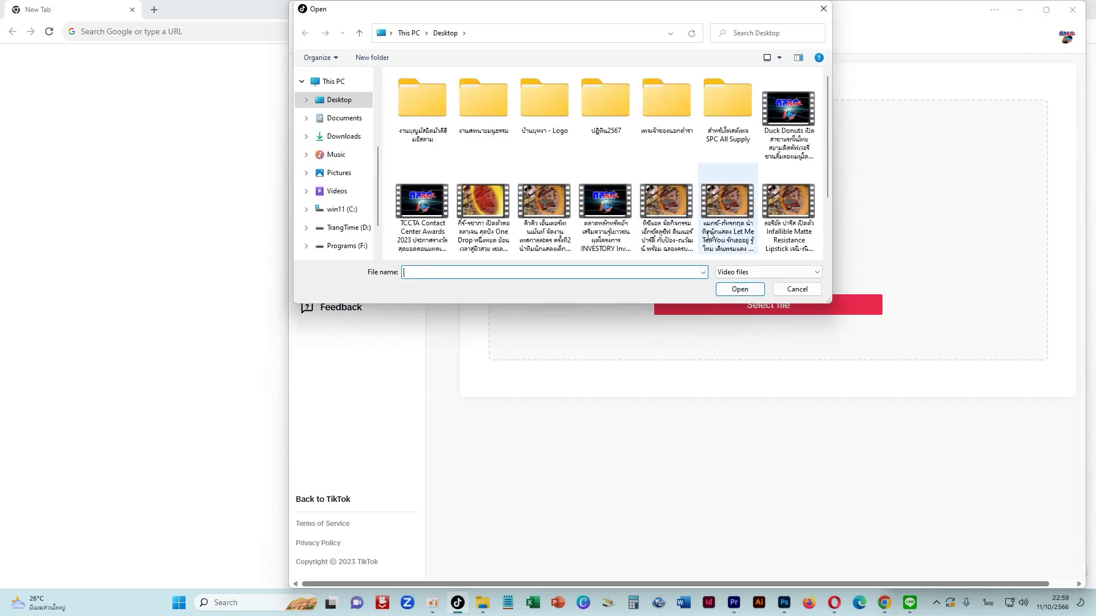
{"action": "left_click", "coordinate": [796, 111]}
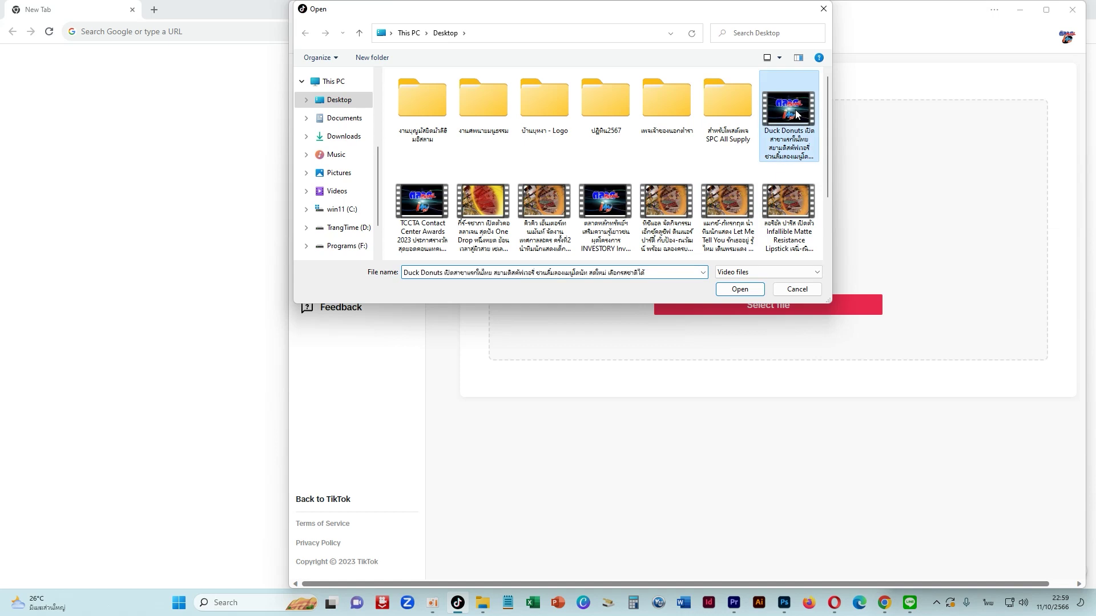
{"action": "double_click", "coordinate": [796, 111]}
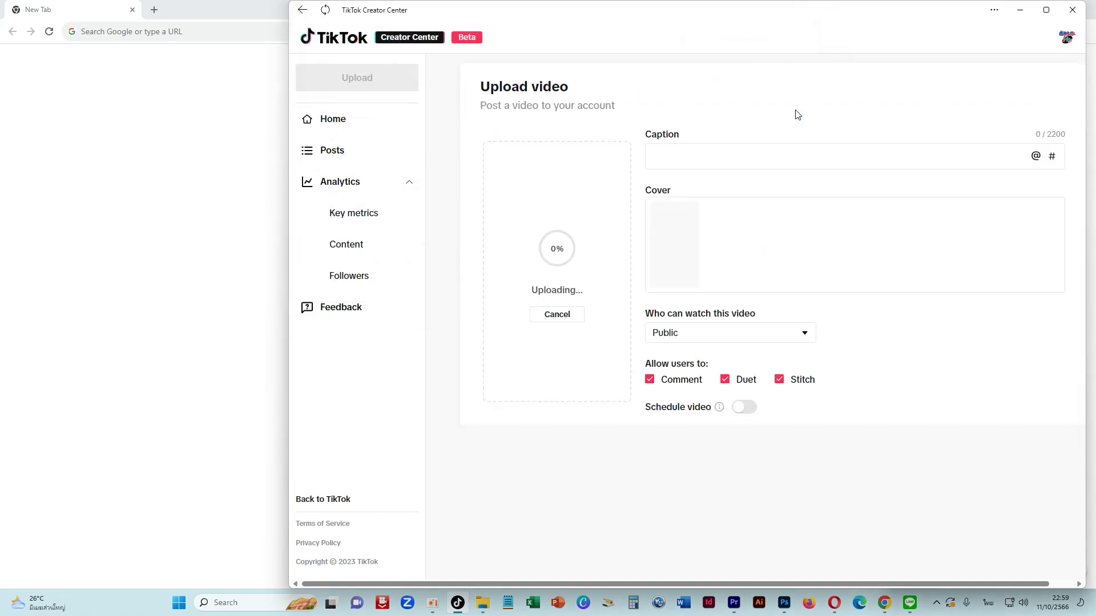
- Enable scheduling for the Duck Donuts video and set its date to 2023-10-12
{"action": "left_click", "coordinate": [744, 407]}
{"action": "left_click", "coordinate": [684, 428]}
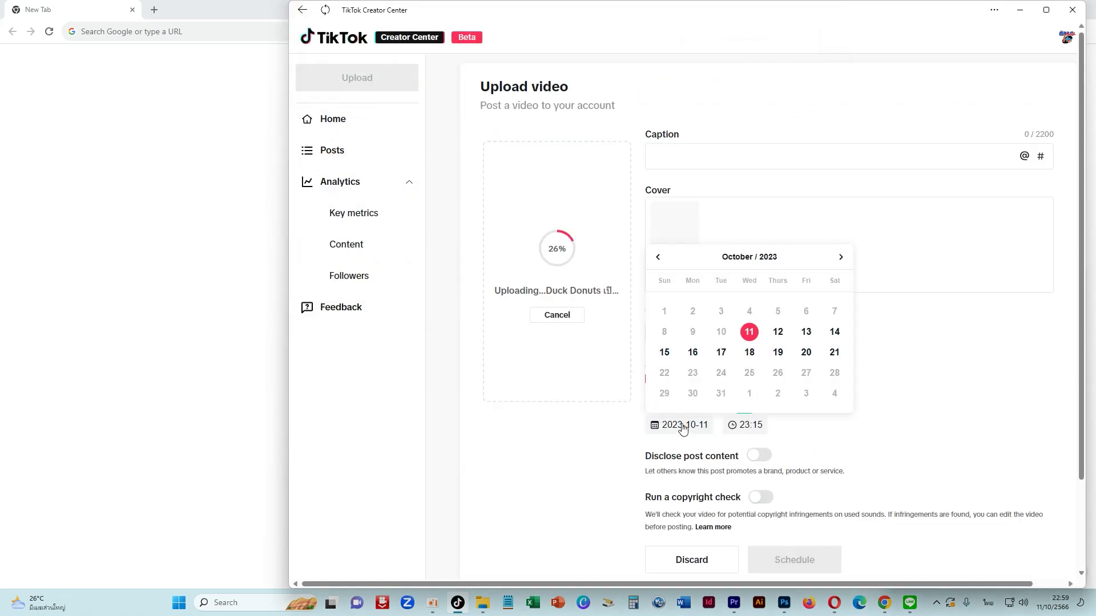
{"action": "left_click", "coordinate": [777, 333]}
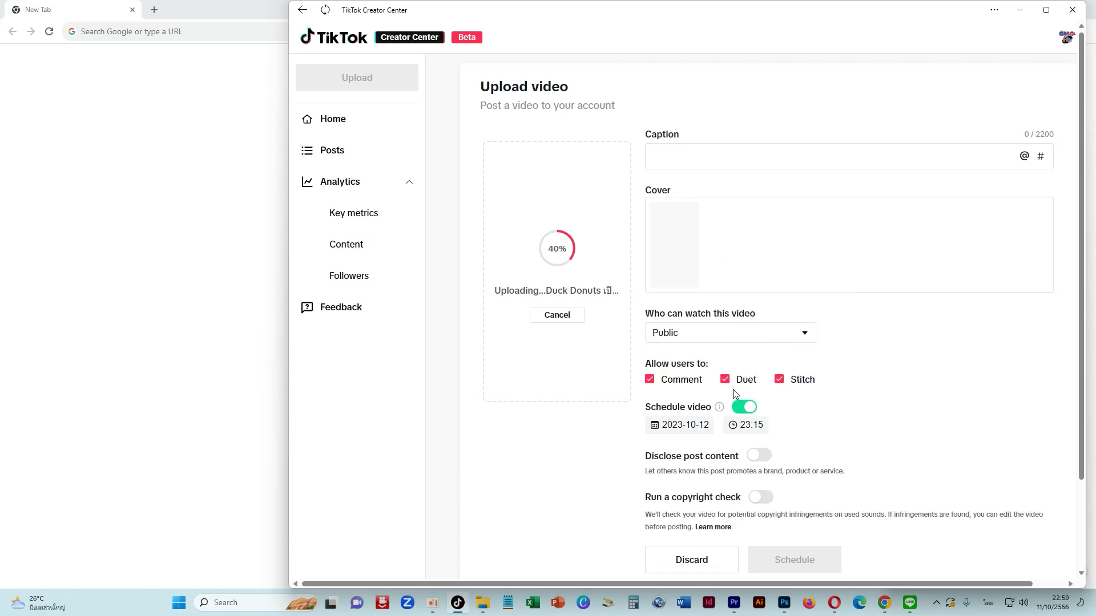
- Set the Duck Donuts video's scheduled time to 08:00
{"action": "left_click", "coordinate": [747, 425]}
{"action": "left_click", "coordinate": [751, 328]}
{"action": "scroll", "coordinate": [752, 337], "scroll_direction": "up", "scroll_amount": 6}
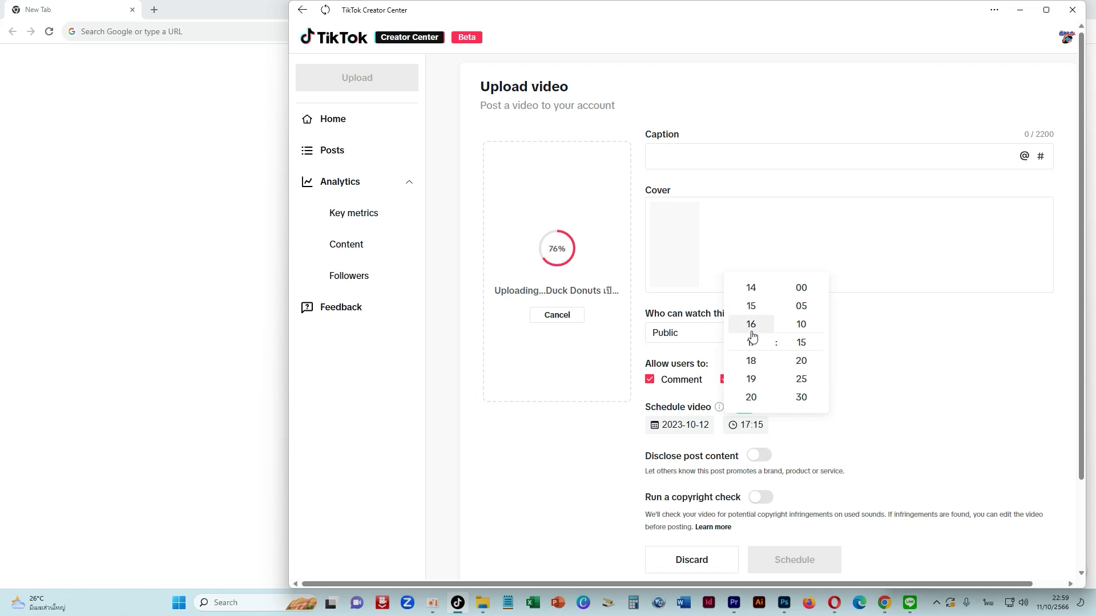
{"action": "scroll", "coordinate": [752, 337], "scroll_direction": "up", "scroll_amount": 4}
{"action": "left_click", "coordinate": [752, 289]}
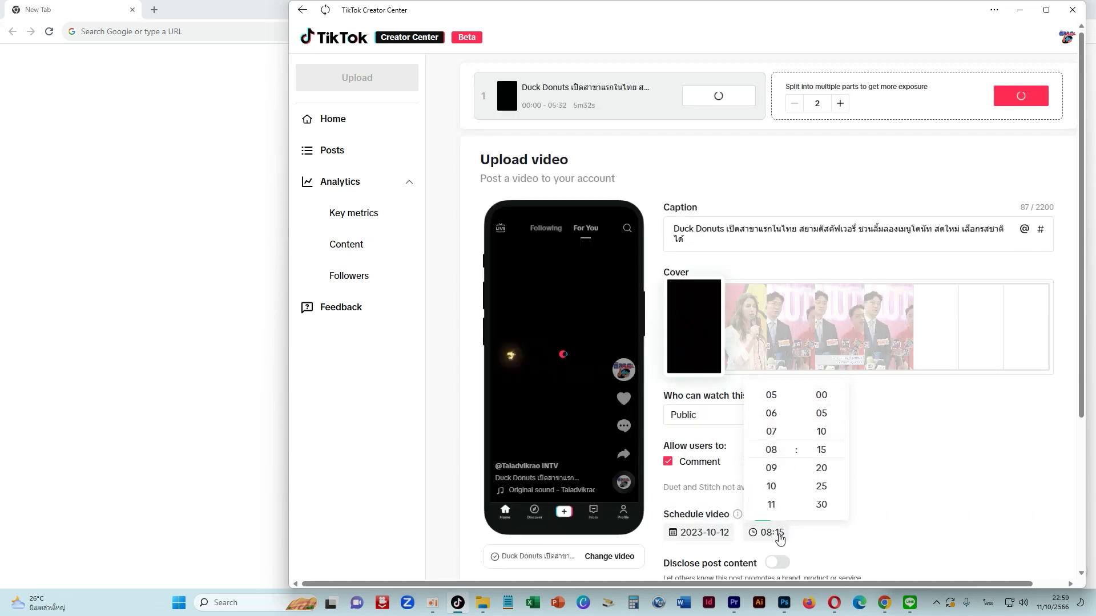
{"action": "left_click", "coordinate": [772, 533]}
{"action": "scroll", "coordinate": [799, 519], "scroll_direction": "down", "scroll_amount": 4}
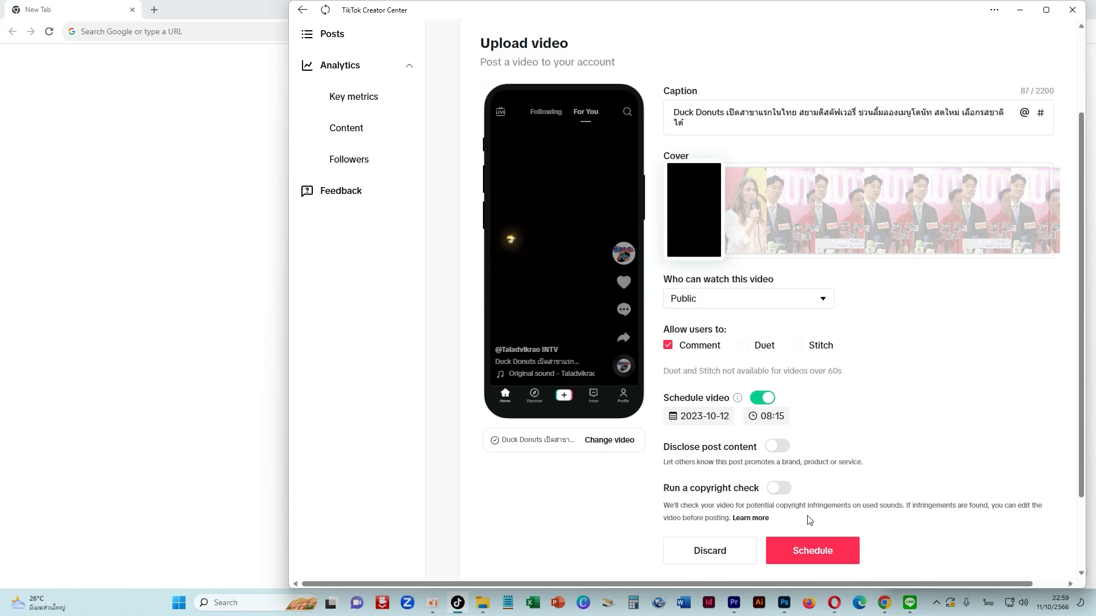
{"action": "left_click", "coordinate": [775, 317]}
{"action": "left_click", "coordinate": [822, 181]}
{"action": "left_click", "coordinate": [884, 343]}
- Check the Duck Donuts post's details and submit it as a scheduled post
{"action": "scroll", "coordinate": [882, 375], "scroll_direction": "up", "scroll_amount": 2}
{"action": "scroll", "coordinate": [882, 375], "scroll_direction": "up", "scroll_amount": 2}
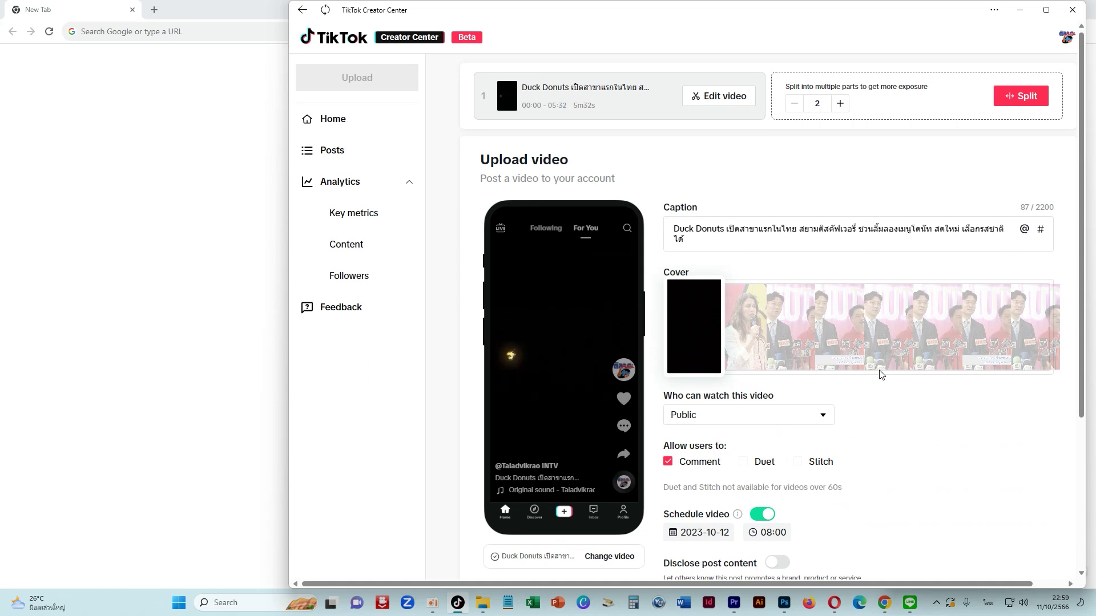
{"action": "scroll", "coordinate": [882, 375], "scroll_direction": "down", "scroll_amount": 4}
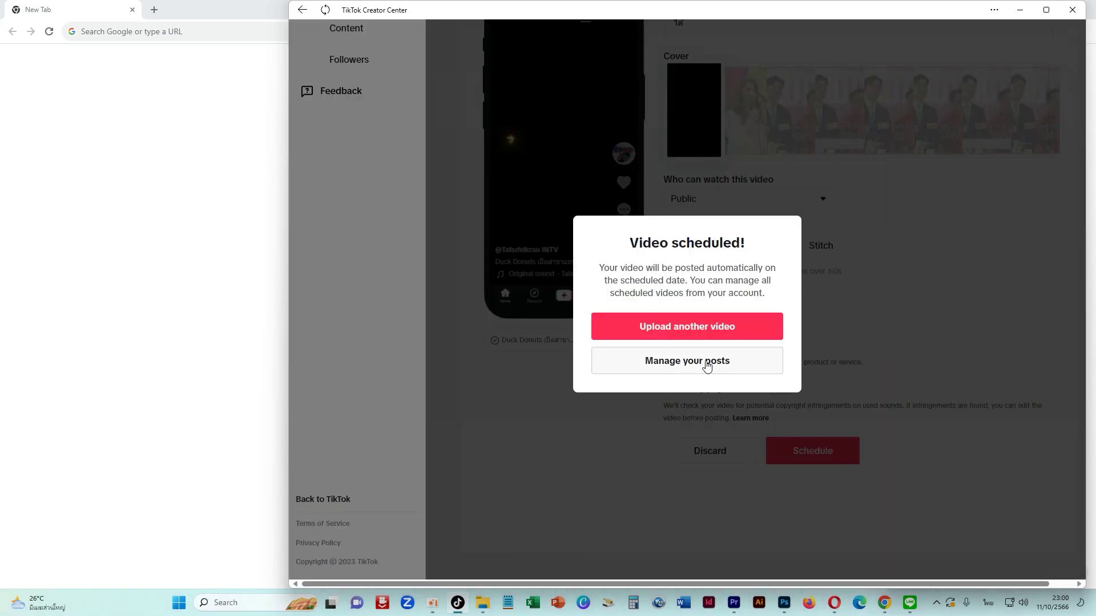
- Open the account's posts list and review the scheduled dates and times of all videos
{"action": "left_click", "coordinate": [706, 366]}
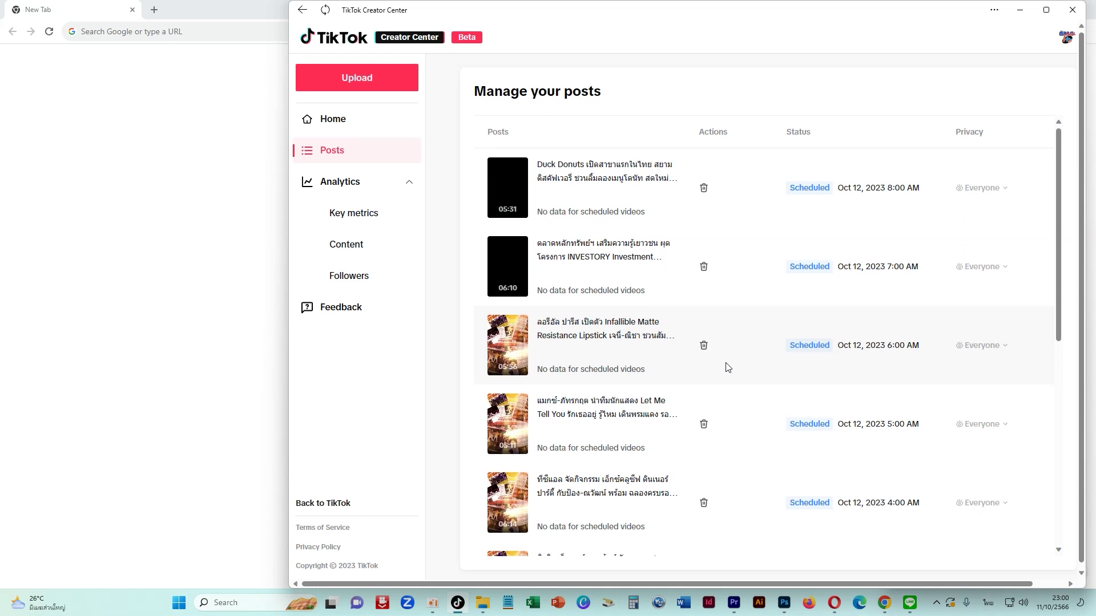
{"action": "scroll", "coordinate": [728, 367], "scroll_direction": "down", "scroll_amount": 5}
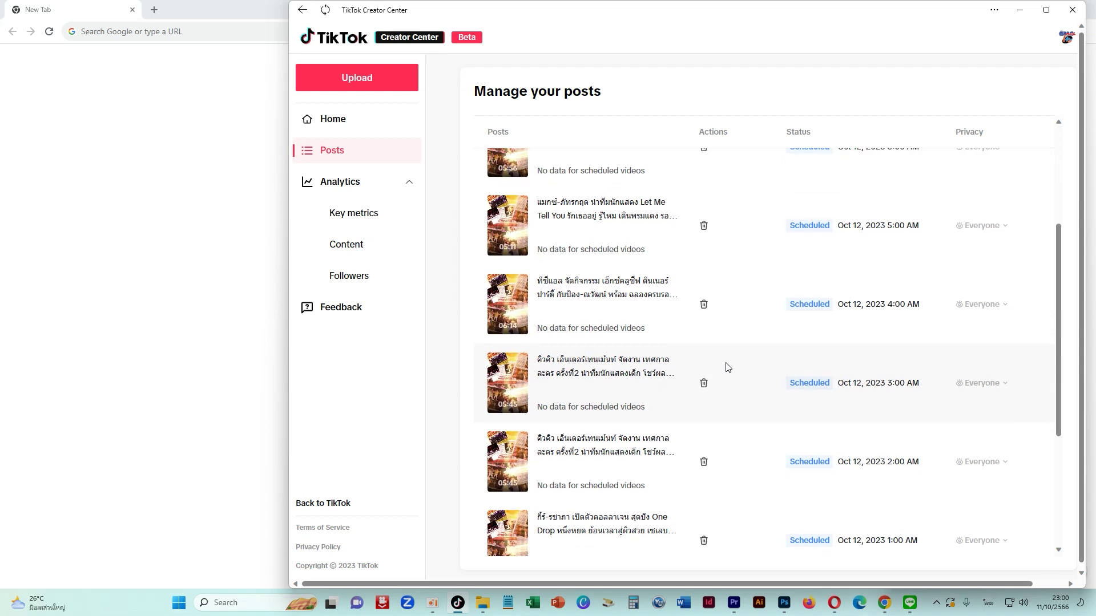
{"action": "scroll", "coordinate": [728, 367], "scroll_direction": "down", "scroll_amount": 2}
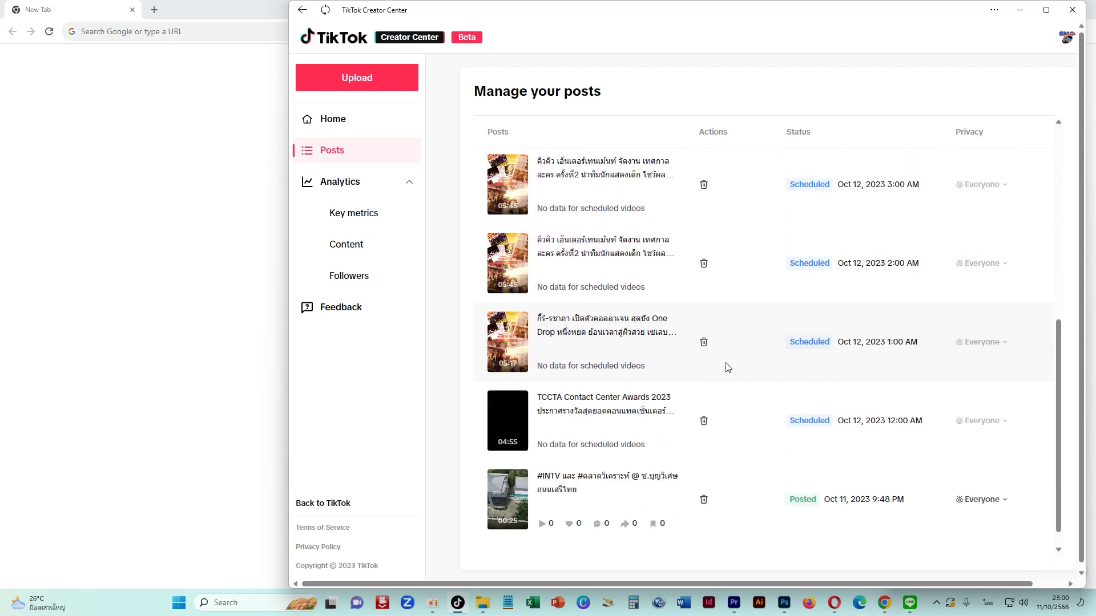
{"action": "scroll", "coordinate": [729, 367], "scroll_direction": "down", "scroll_amount": 1}
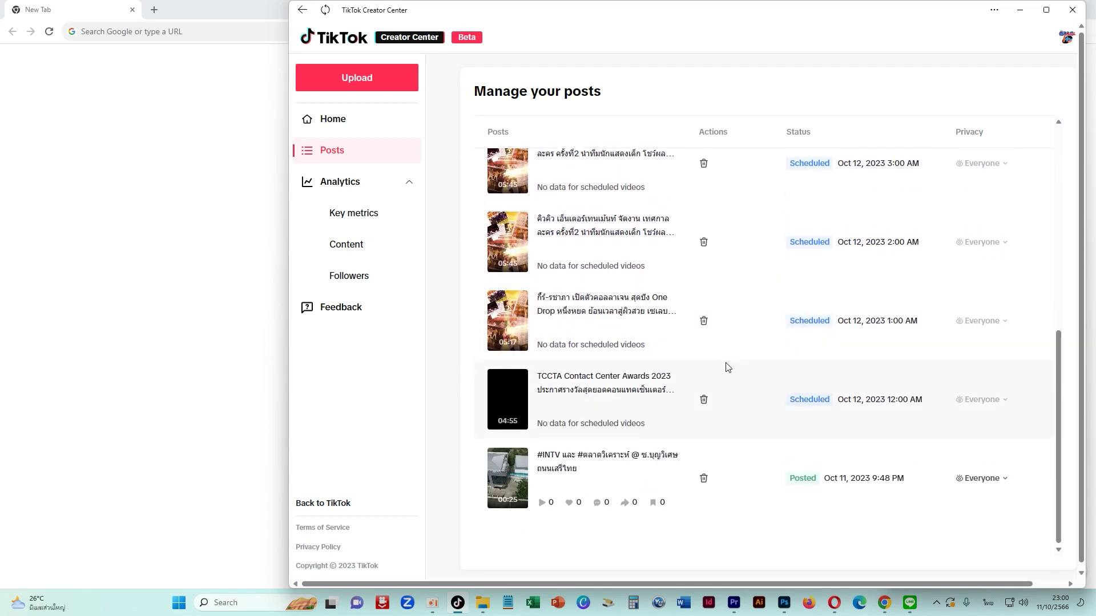
{"action": "scroll", "coordinate": [728, 366], "scroll_direction": "up", "scroll_amount": 7}
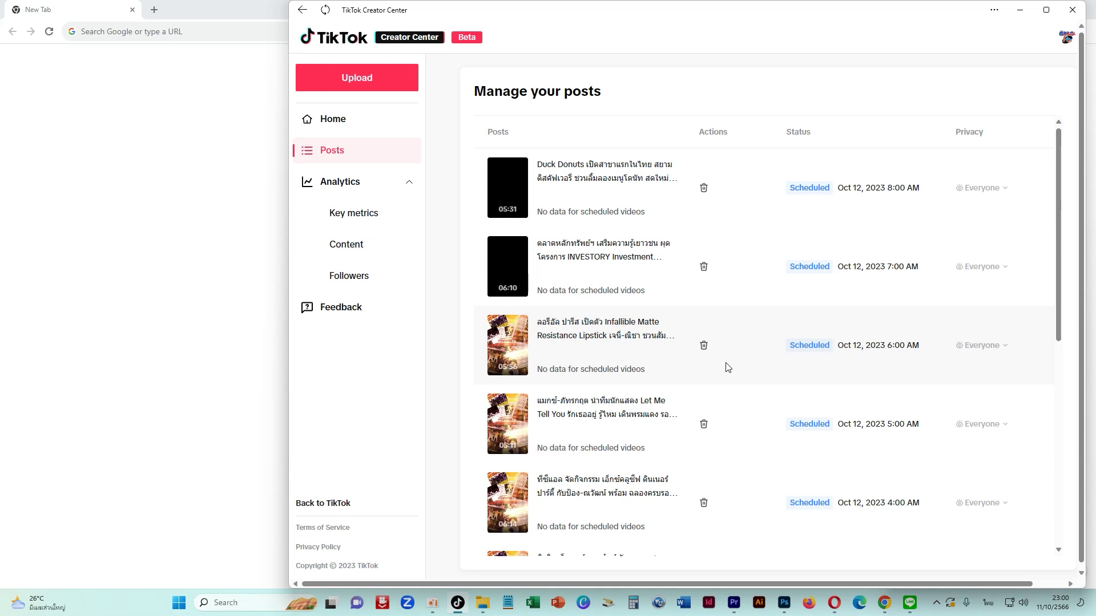
- Return to the main TikTok site and examine the scheduled videos on the account's profile page
{"action": "left_click", "coordinate": [334, 504]}
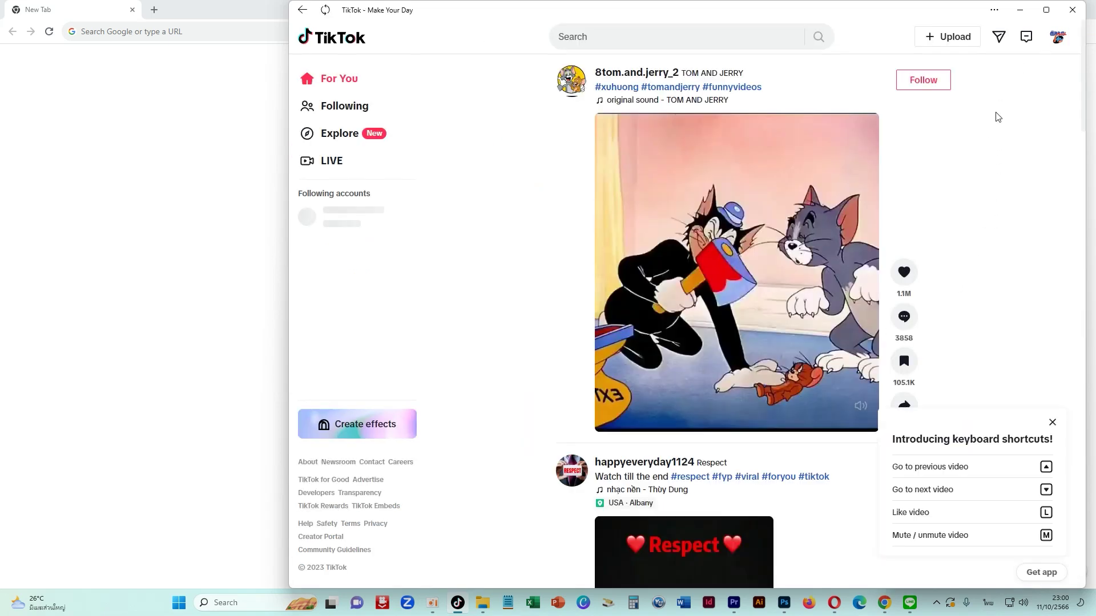
{"action": "mouse_move", "coordinate": [1062, 41]}
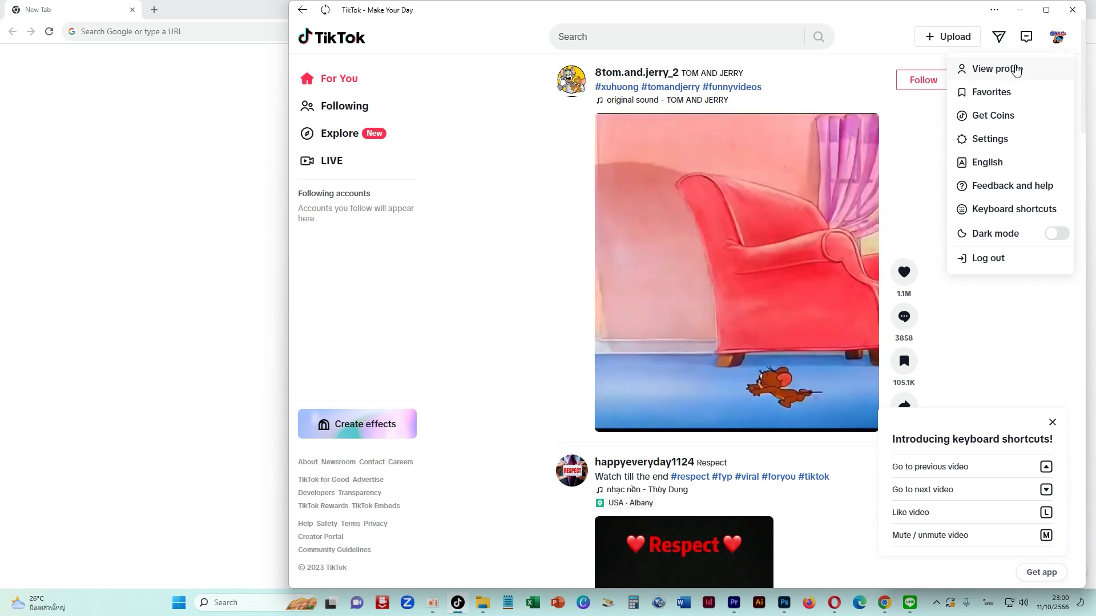
{"action": "left_click", "coordinate": [1016, 68]}
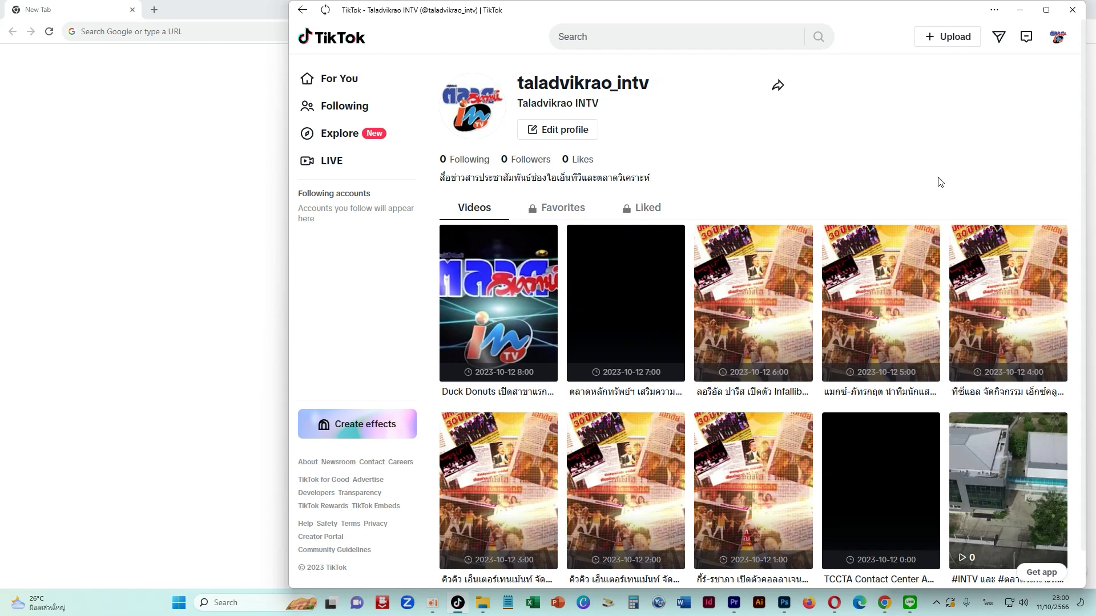
{"action": "scroll", "coordinate": [940, 182], "scroll_direction": "down", "scroll_amount": 1}
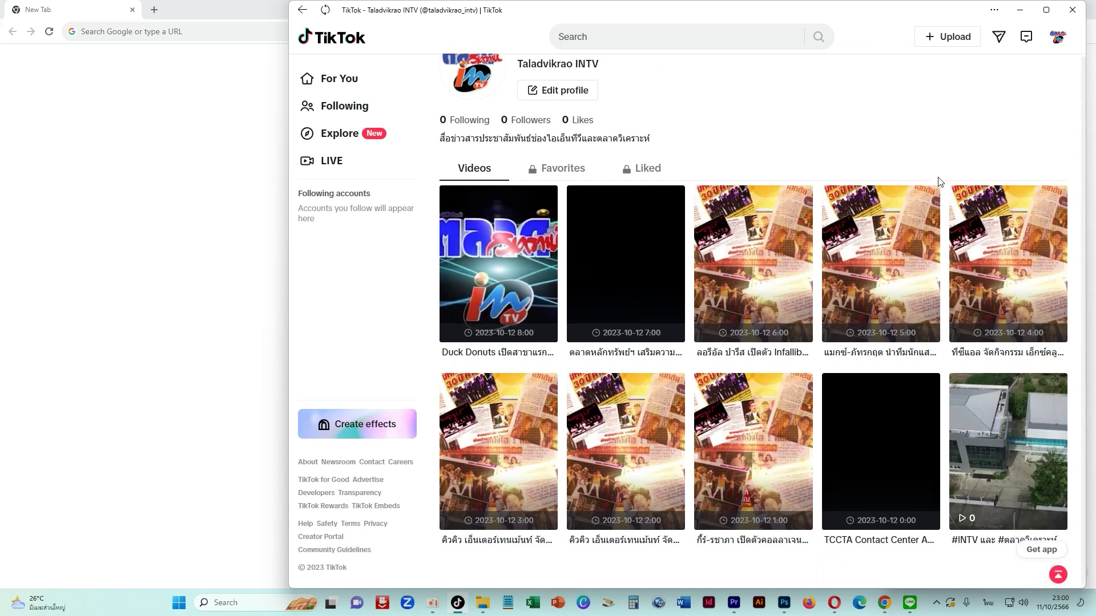
{"action": "scroll", "coordinate": [940, 182], "scroll_direction": "up", "scroll_amount": 1}
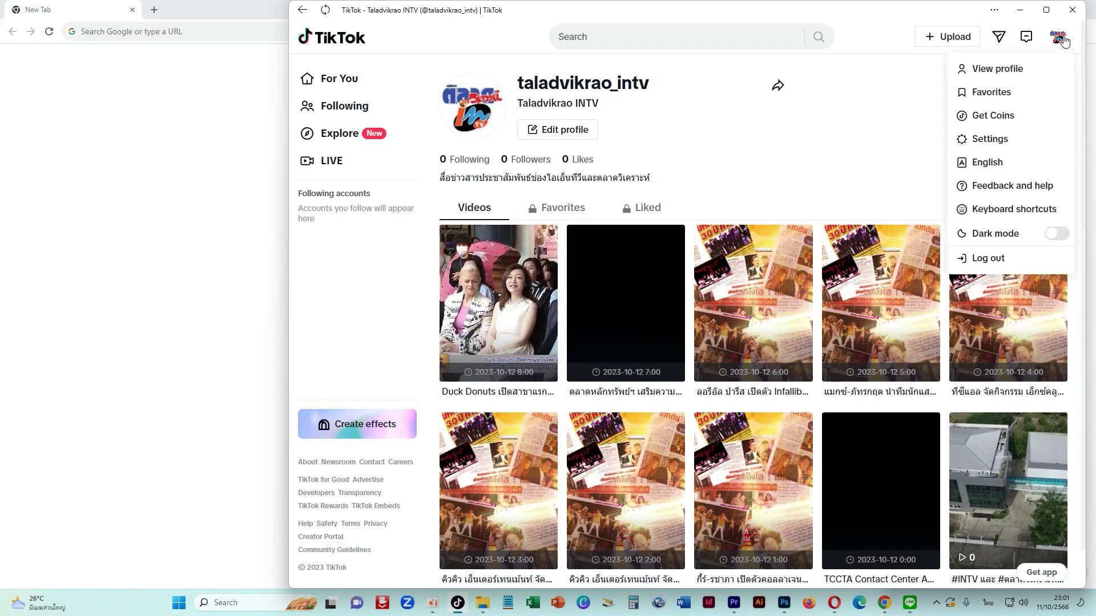
- Log out of the TikTok account and go to the For You feed
{"action": "left_click", "coordinate": [999, 259]}
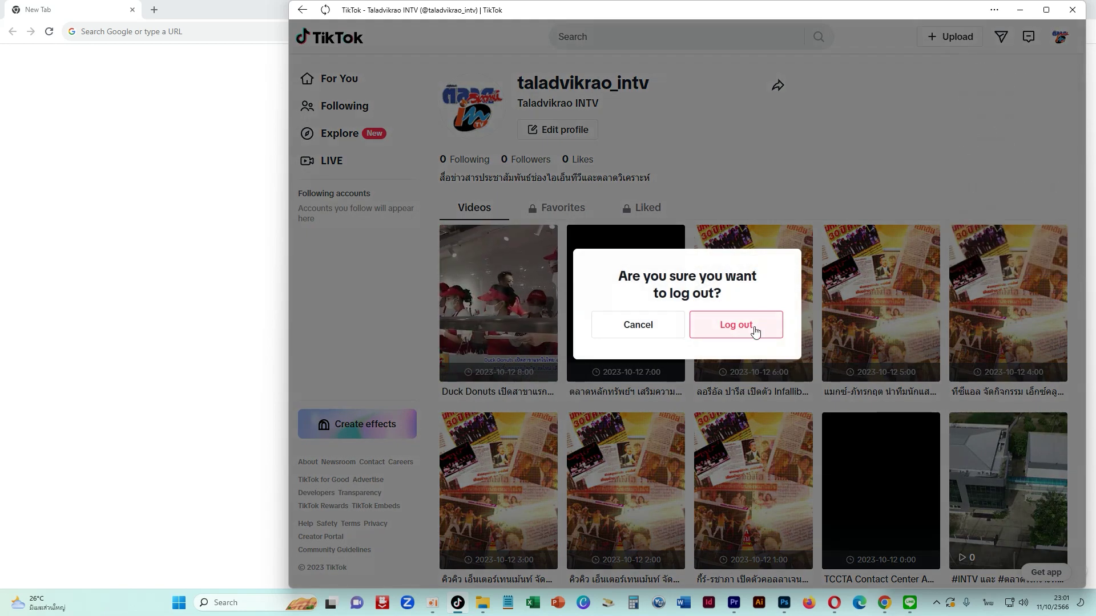
{"action": "left_click", "coordinate": [755, 330]}
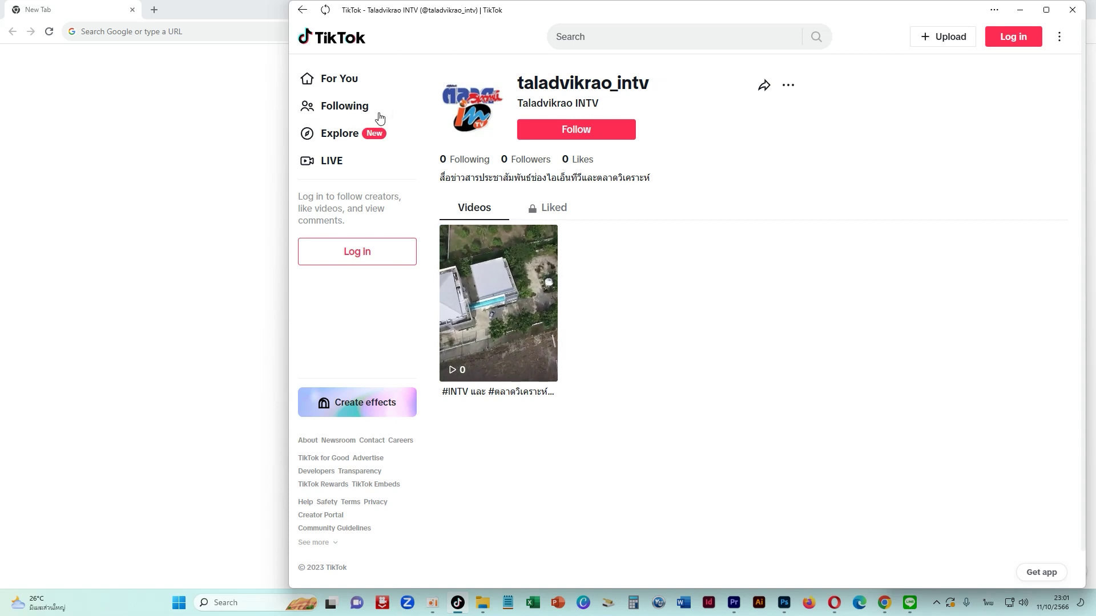
{"action": "left_click", "coordinate": [349, 84]}
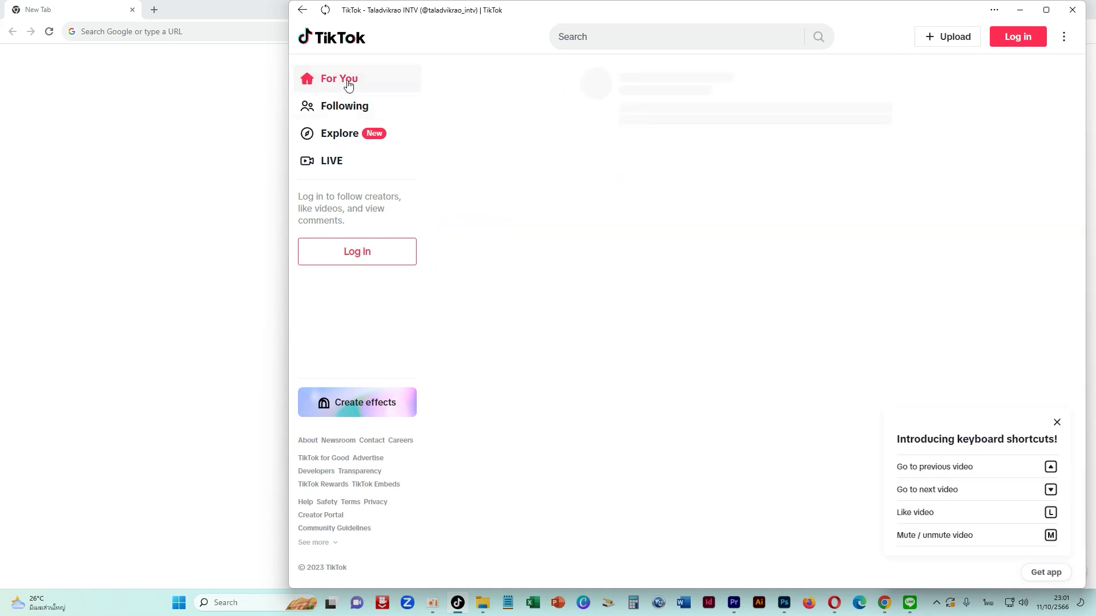